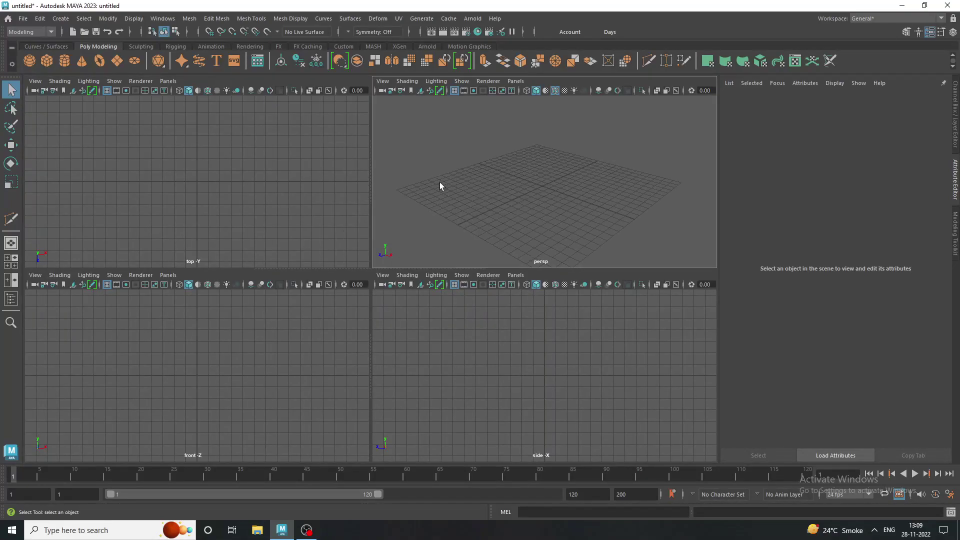
pyautogui.press('space')
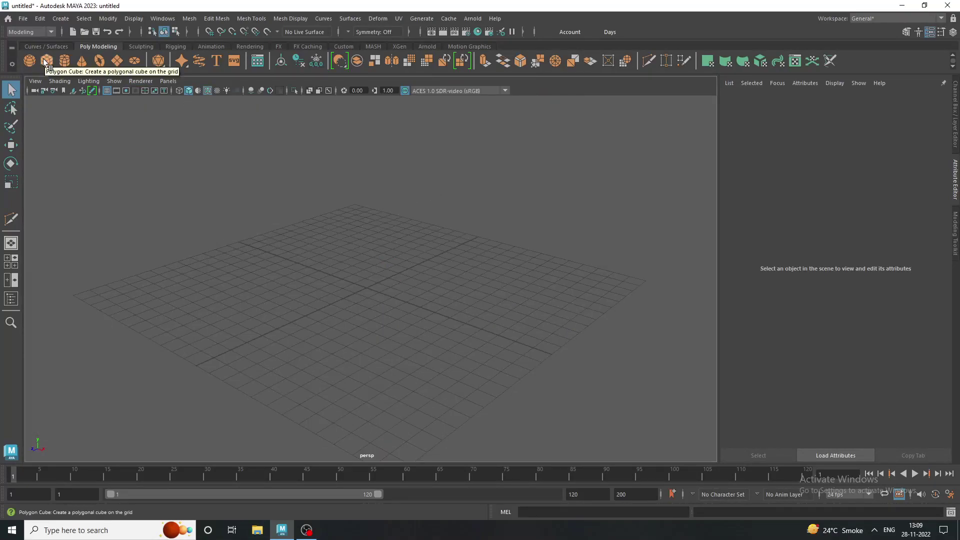
# Step: Create a polygon cube sized width 10, depth 10 and height 2
pyautogui.click(43, 59)
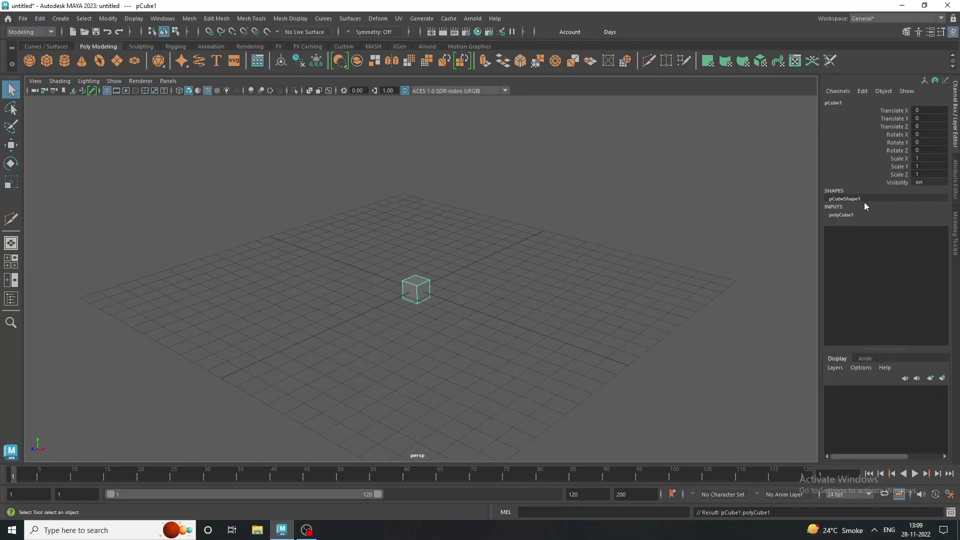
pyautogui.click(853, 214)
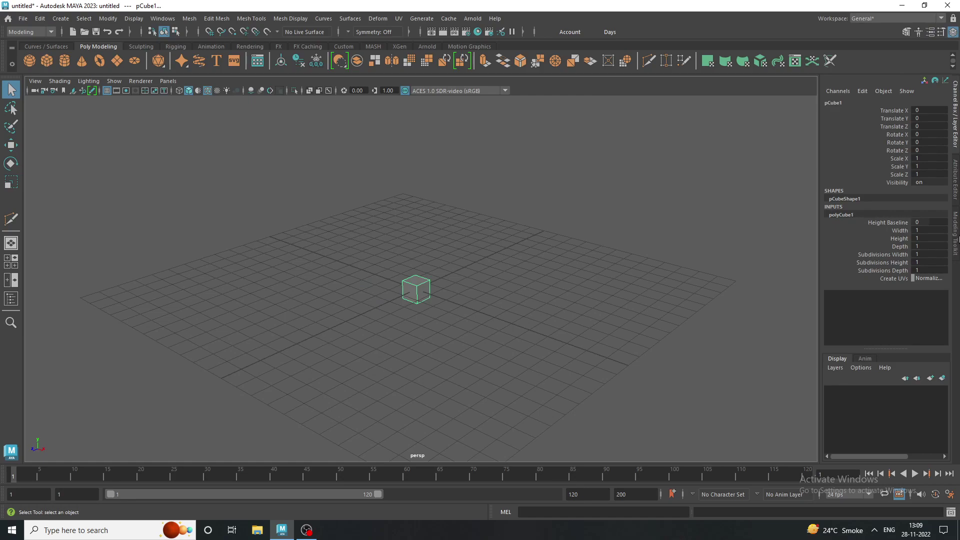
pyautogui.doubleClick(942, 230)
pyautogui.write('0')
pyautogui.press('Return')
pyautogui.doubleClick(929, 247)
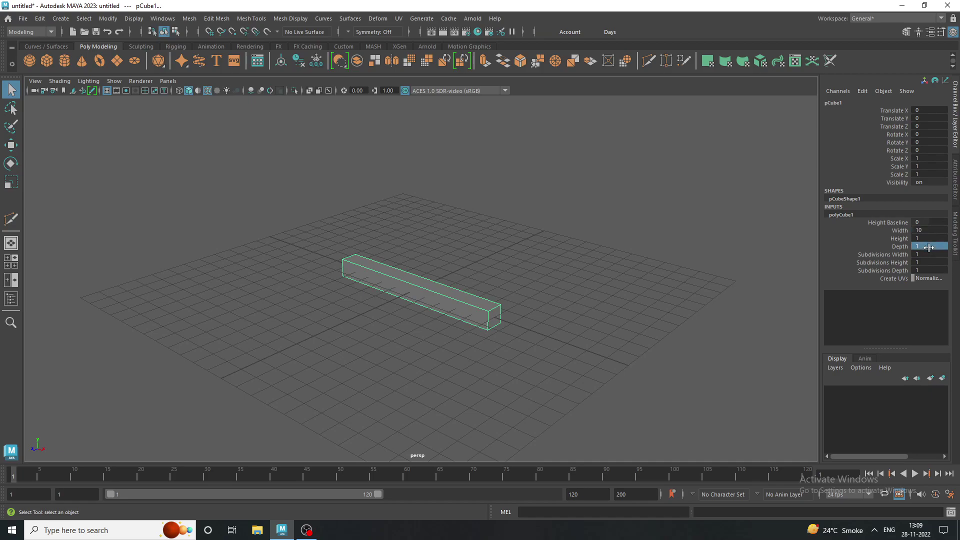
pyautogui.write('0')
pyautogui.press('Return')
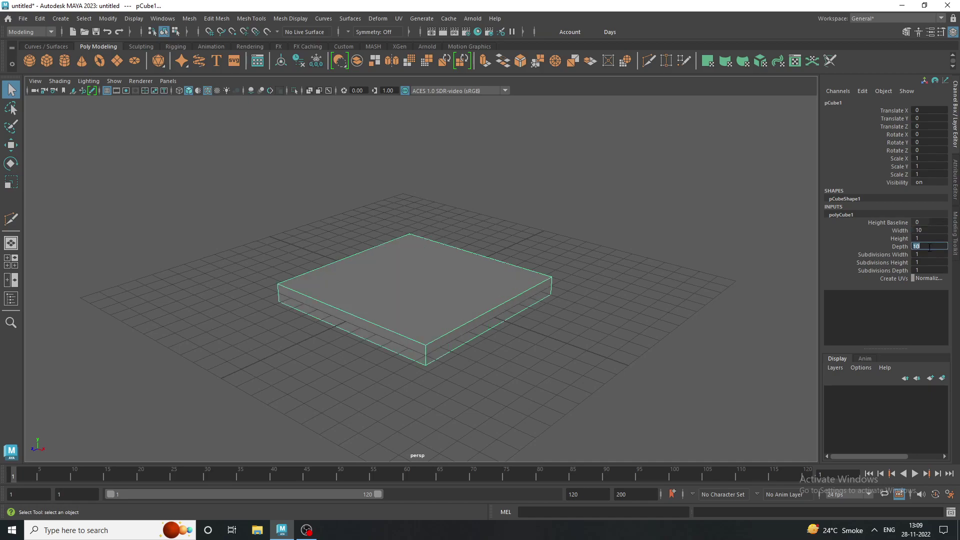
pyautogui.doubleClick(929, 239)
pyautogui.write('2')
pyautogui.press('Return')
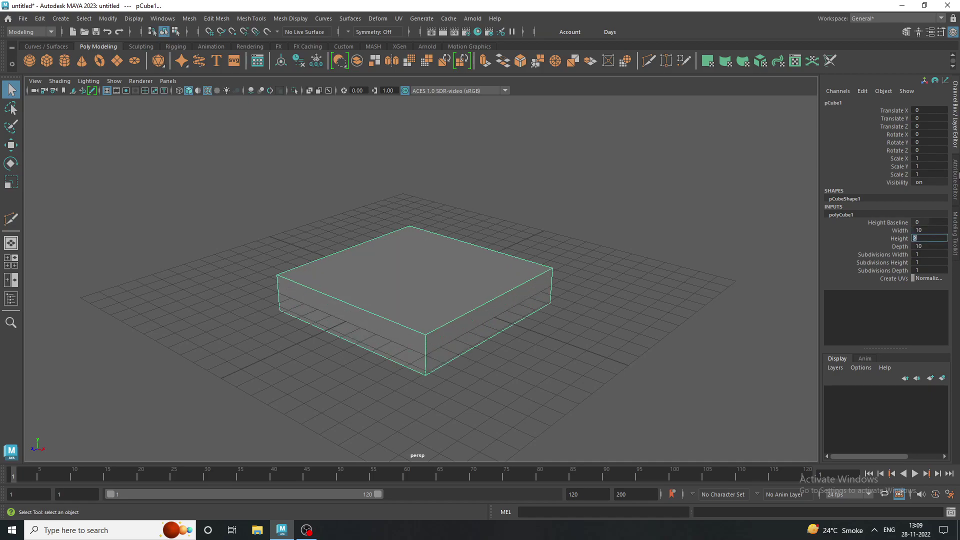
pyautogui.click(541, 180)
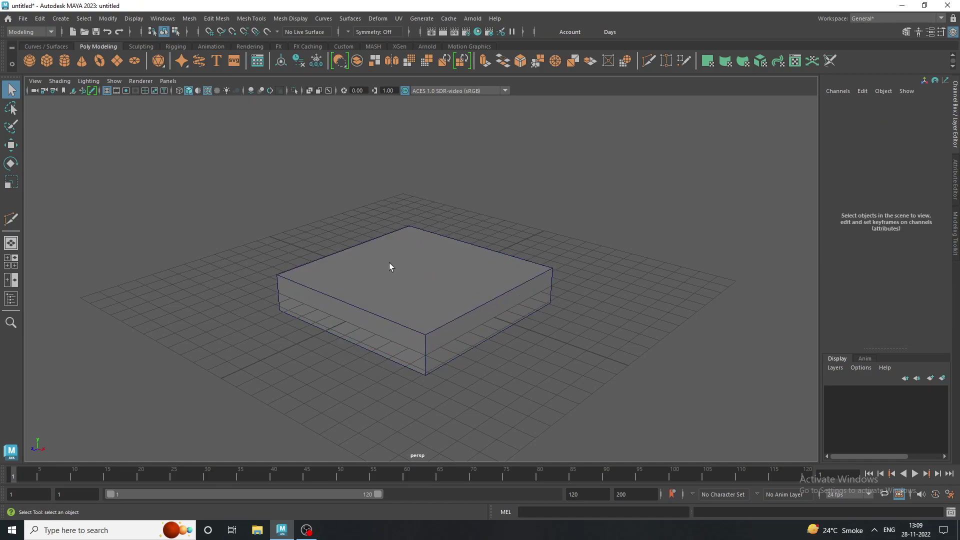
pyautogui.click(389, 262)
# Step: Raise the slab along Y and select its four vertical corner edges
pyautogui.click(5, 148)
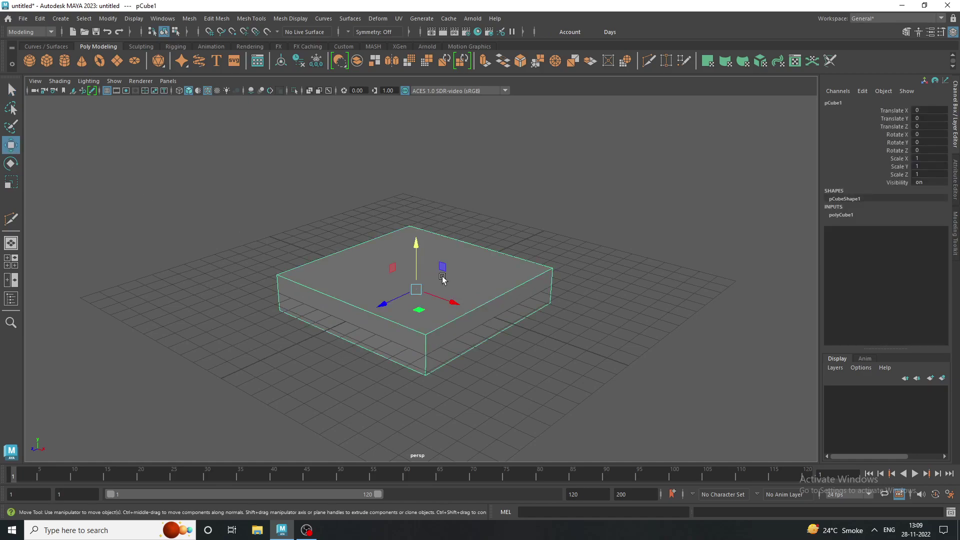
pyautogui.moveTo(417, 260); pyautogui.dragTo(419, 247)
pyautogui.scroll(2, 463, 302)
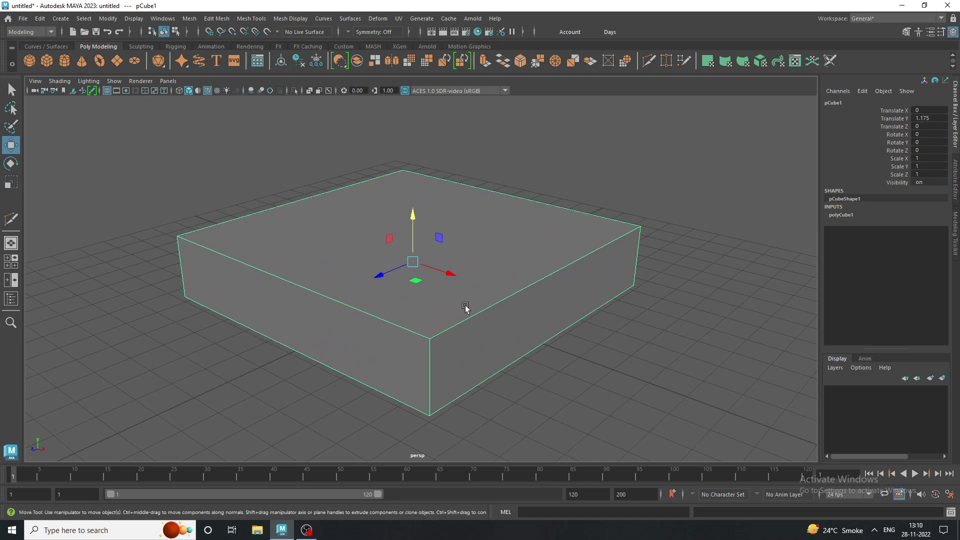
pyautogui.moveTo(440, 251); pyautogui.dragTo(450, 205, button='right')
pyautogui.click(431, 356)
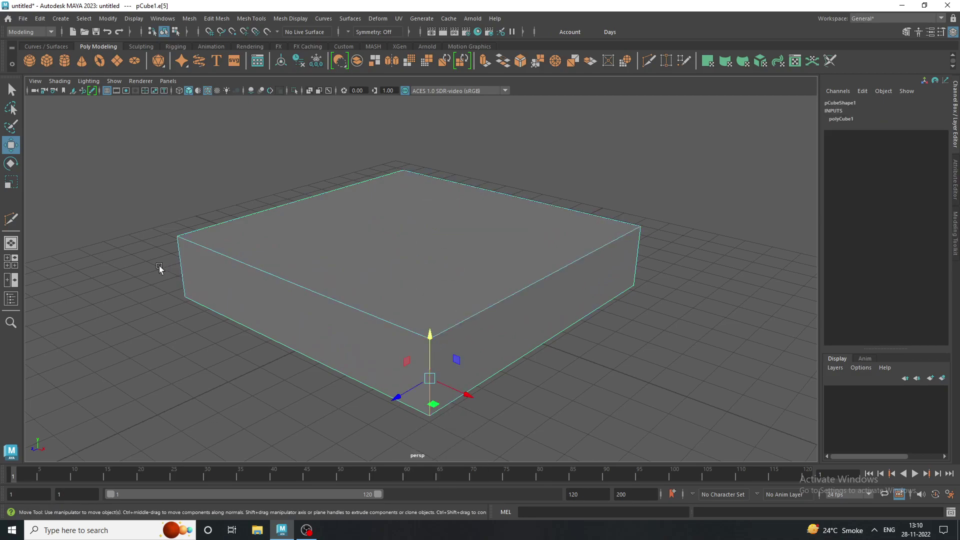
pyautogui.keyDown('shift'); pyautogui.click(181, 268); pyautogui.keyUp('shift')
pyautogui.keyDown('shift'); pyautogui.click(638, 260); pyautogui.keyUp('shift')
pyautogui.moveTo(729, 317)
pyautogui.keyDown('alt'); pyautogui.mouseDown()
pyautogui.moveTo(593, 319)
pyautogui.moveTo(595, 310)
pyautogui.mouseUp(); pyautogui.keyUp('alt')
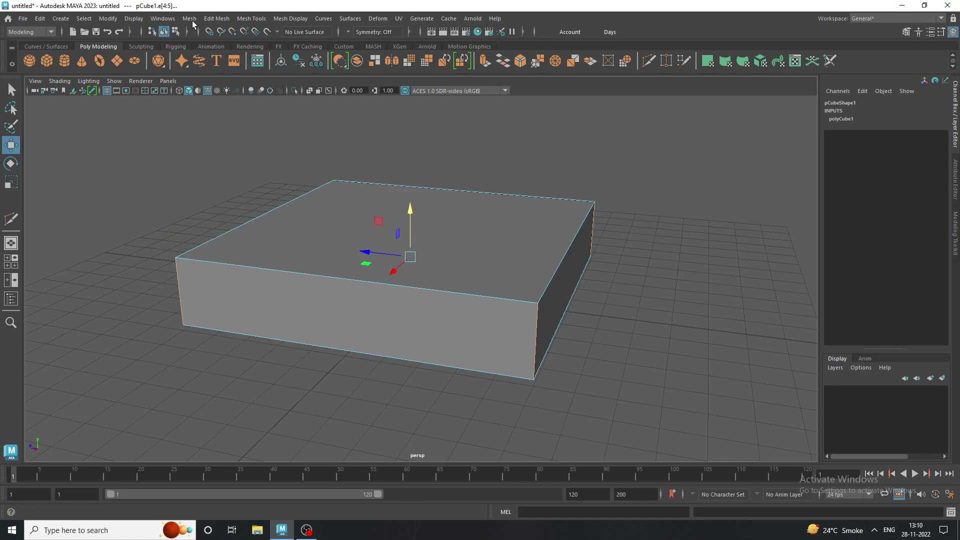
# Step: Bevel the selected vertical edges with 3 segments for rounded corners
pyautogui.click(217, 18)
pyautogui.click(235, 56)
pyautogui.keyDown('alt'); pyautogui.moveTo(445, 235); pyautogui.dragTo(411, 229); pyautogui.keyUp('alt')
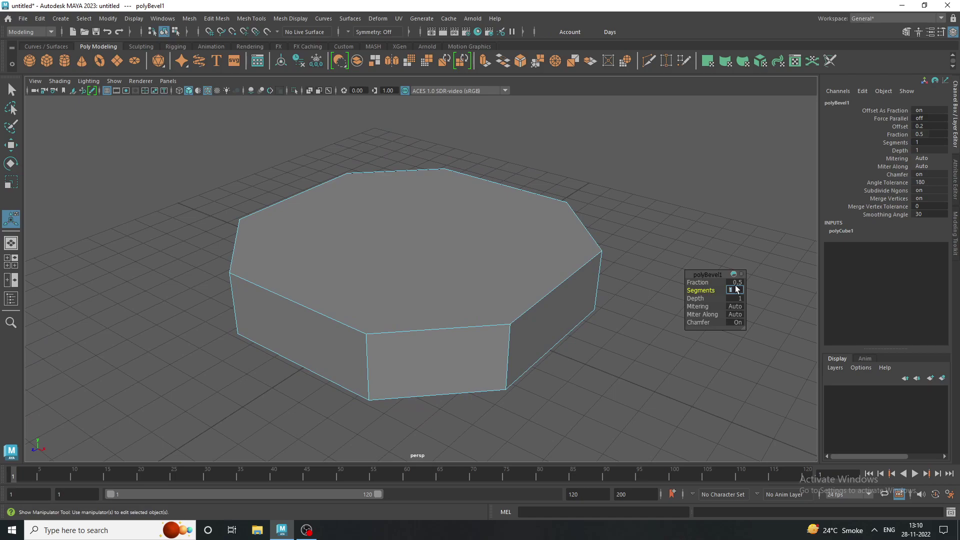
pyautogui.write('3')
pyautogui.press('Return')
pyautogui.keyDown('alt'); pyautogui.moveTo(542, 304); pyautogui.dragTo(535, 306); pyautogui.keyUp('alt')
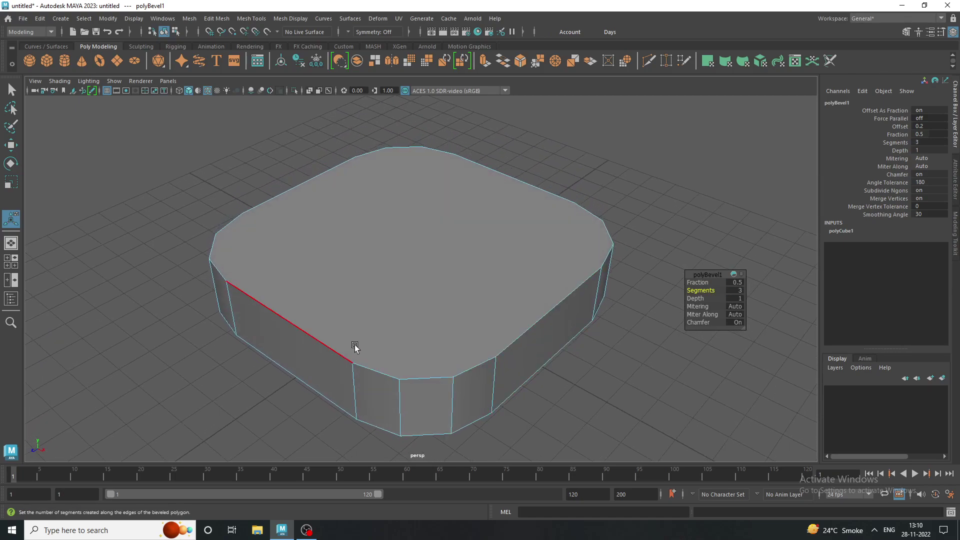
pyautogui.moveTo(354, 348)
pyautogui.keyDown('alt'); pyautogui.mouseDown()
pyautogui.moveTo(331, 347)
pyautogui.moveTo(419, 356)
pyautogui.moveTo(355, 350)
pyautogui.moveTo(467, 348)
pyautogui.moveTo(334, 332)
pyautogui.moveTo(375, 351)
pyautogui.mouseUp(); pyautogui.keyUp('alt')
# Step: Create a polygon cylinder with radius 2, height 5 and 12 axis subdivisions
pyautogui.press('q')
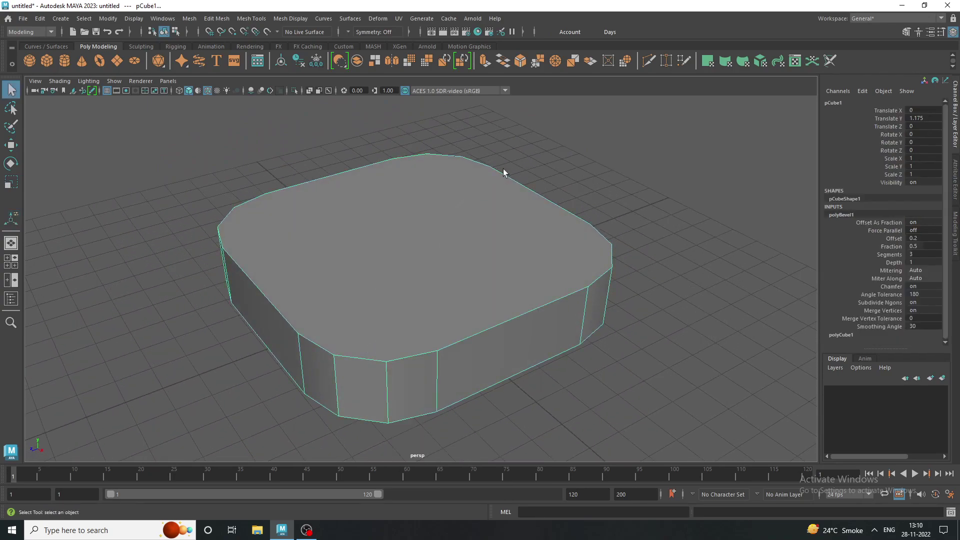
pyautogui.click(503, 169)
pyautogui.keyDown('alt'); pyautogui.moveTo(514, 205); pyautogui.dragTo(430, 225); pyautogui.keyUp('alt')
pyautogui.click(420, 226)
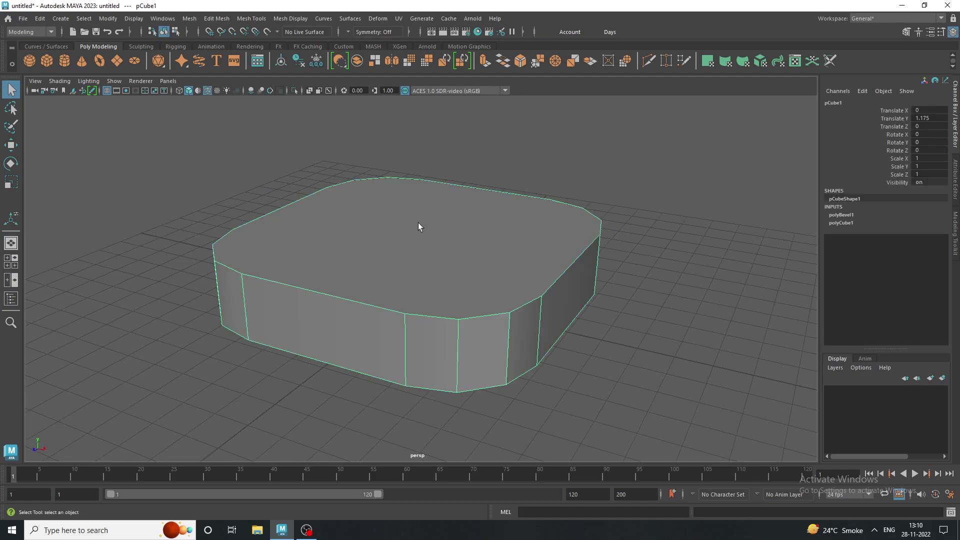
pyautogui.click(60, 60)
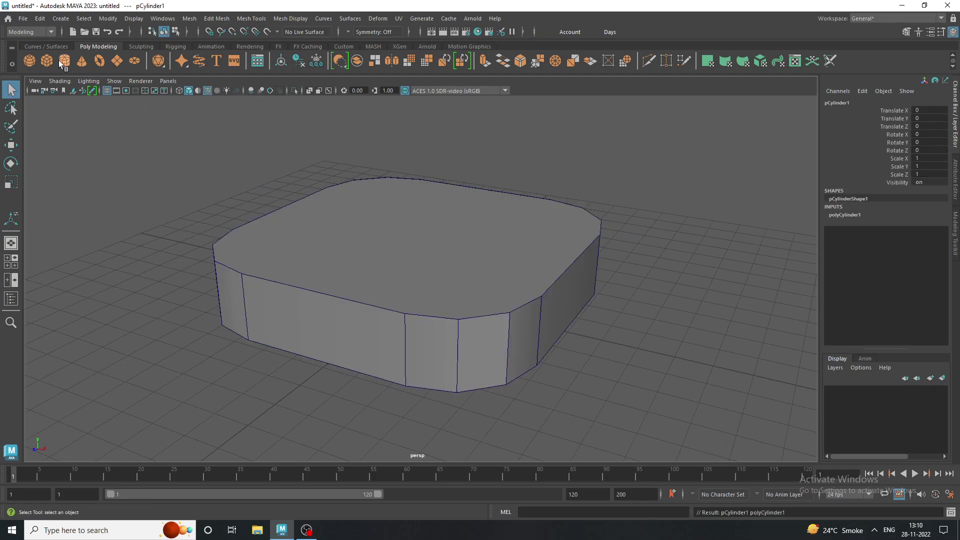
pyautogui.click(858, 214)
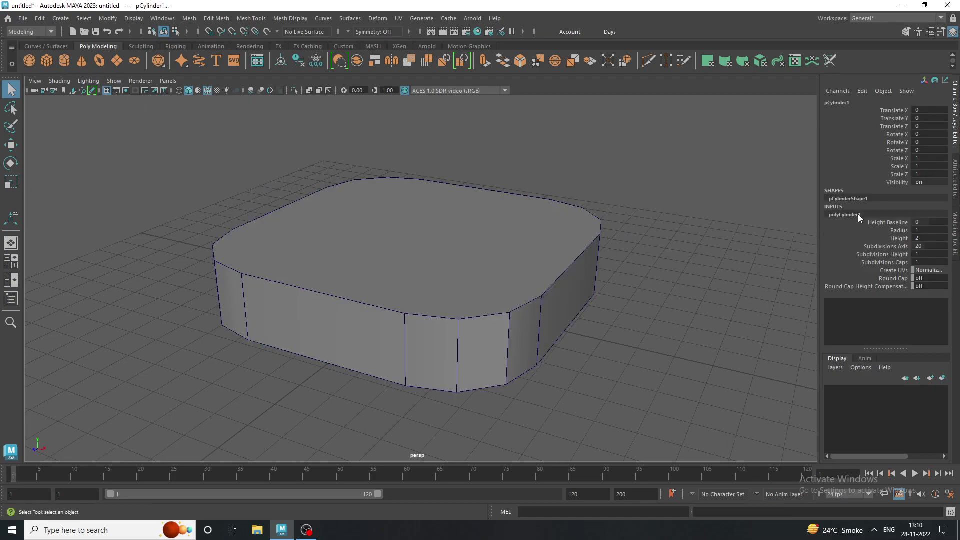
pyautogui.doubleClick(928, 230)
pyautogui.doubleClick(926, 238)
pyautogui.write('5')
pyautogui.press('Return')
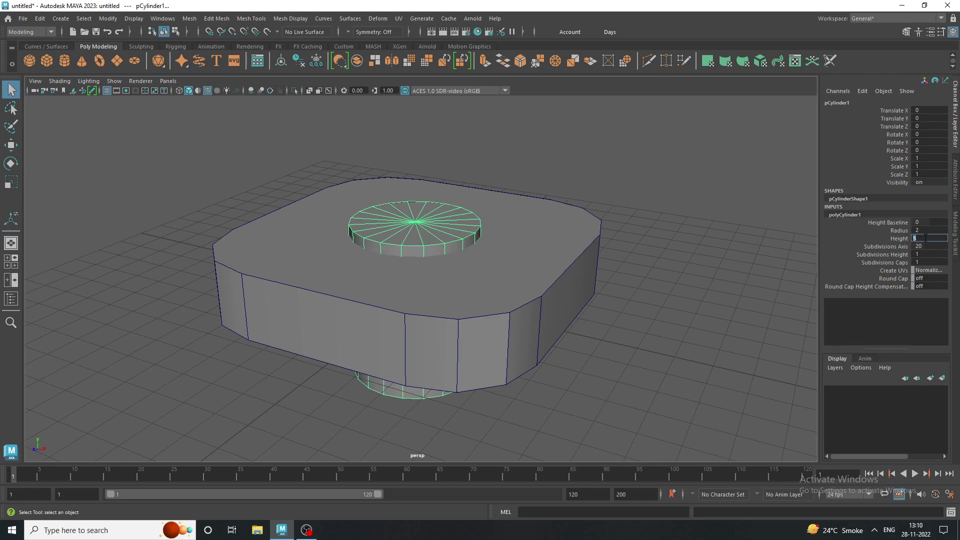
pyautogui.doubleClick(931, 246)
pyautogui.write('12')
pyautogui.press('Return')
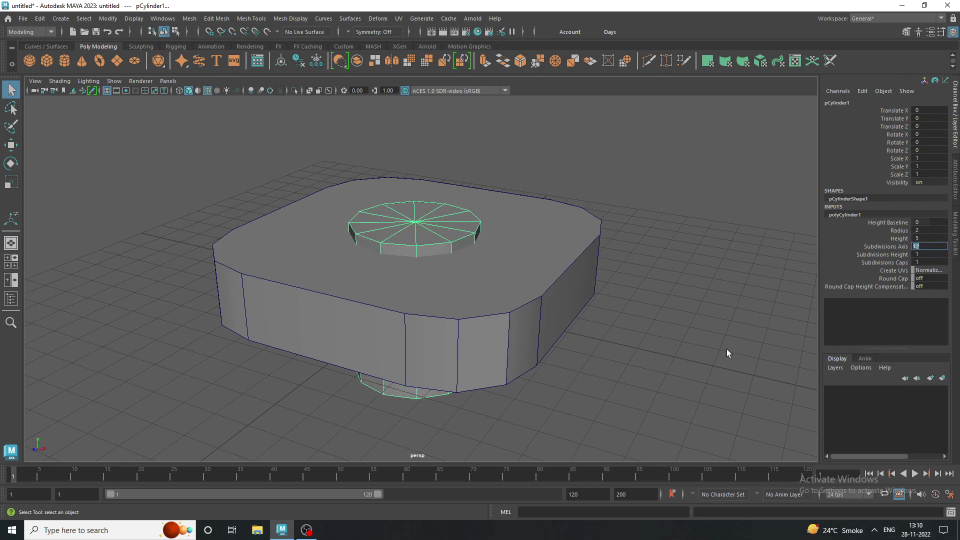
# Step: Move the cylinder up along Y so it pokes through the slab
pyautogui.click(727, 354)
pyautogui.click(382, 220)
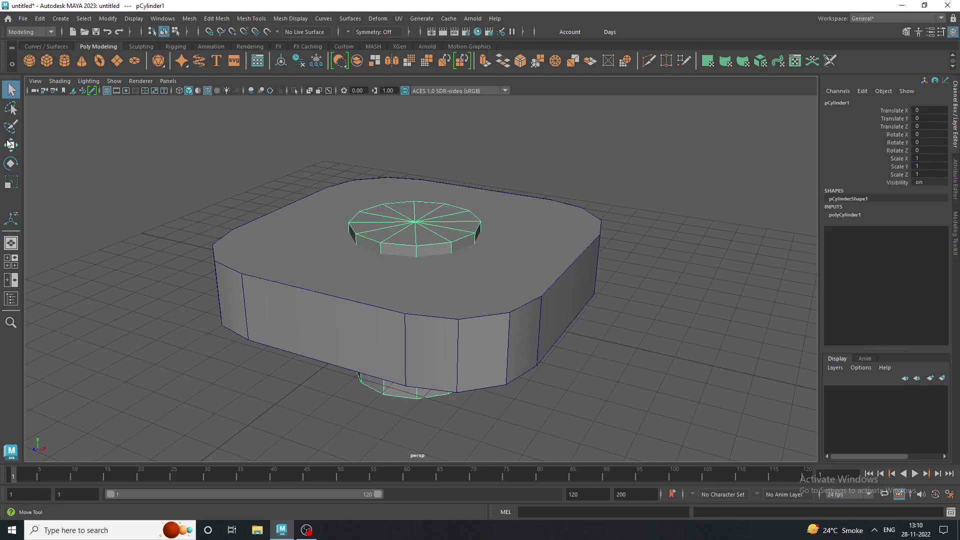
pyautogui.press('w')
pyautogui.moveTo(418, 262); pyautogui.dragTo(419, 249)
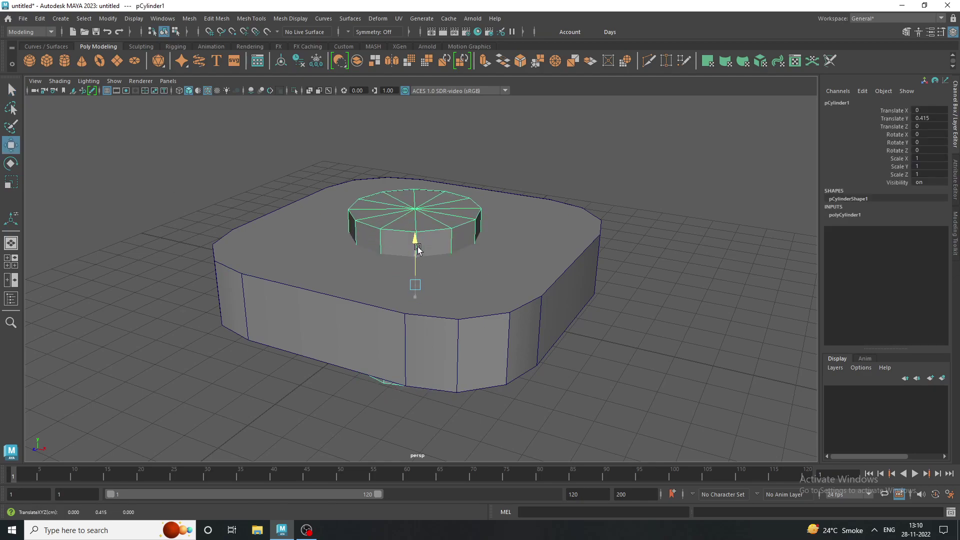
pyautogui.click(683, 307)
pyautogui.moveTo(683, 308)
pyautogui.keyDown('alt'); pyautogui.mouseDown()
pyautogui.moveTo(572, 311)
pyautogui.moveTo(569, 293)
pyautogui.moveTo(431, 324)
pyautogui.mouseUp(); pyautogui.keyUp('alt')
pyautogui.click(432, 324)
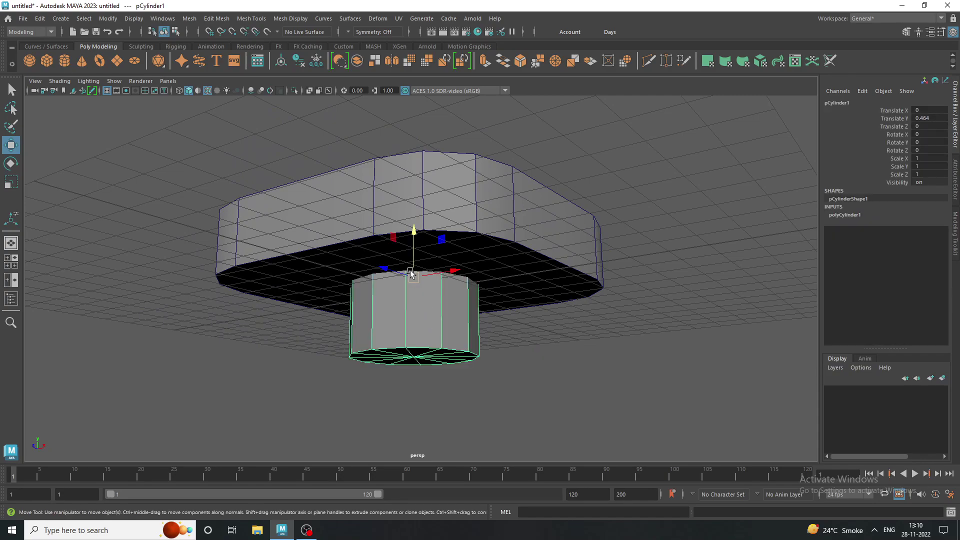
pyautogui.moveTo(412, 271)
pyautogui.mouseDown()
pyautogui.moveTo(416, 232)
pyautogui.moveTo(429, 290)
pyautogui.moveTo(420, 288)
pyautogui.mouseUp()
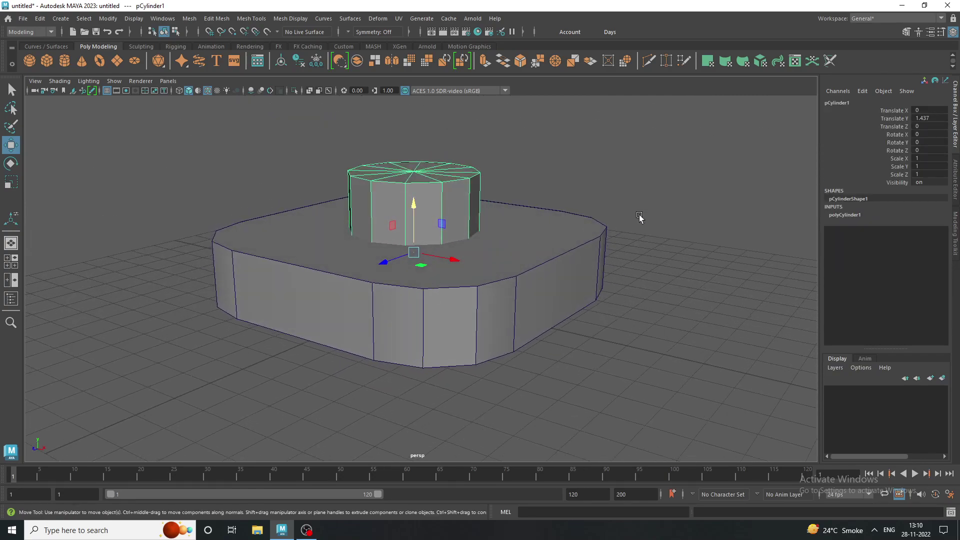
pyautogui.click(325, 290)
# Step: Select the slab and cylinder and apply a Boolean Difference
pyautogui.click(307, 289)
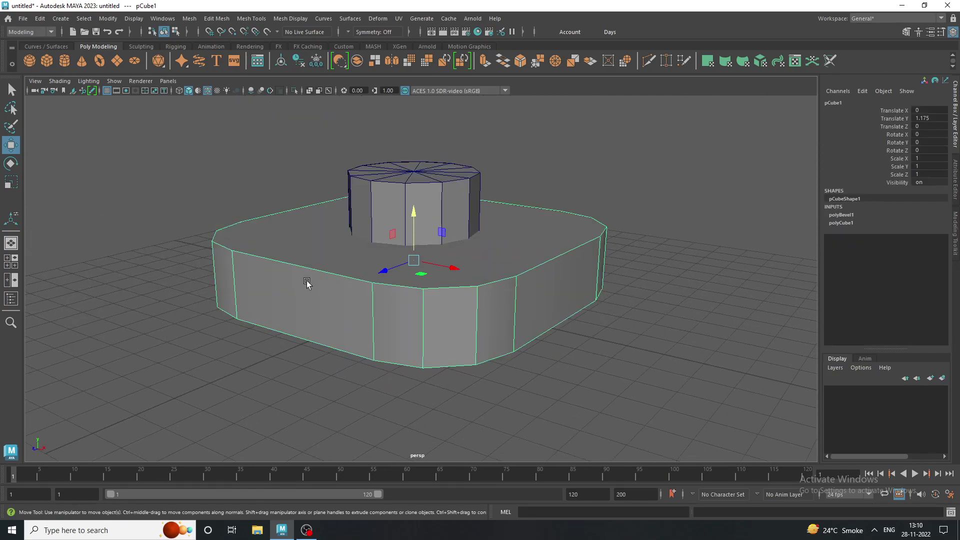
pyautogui.keyDown('shift'); pyautogui.click(378, 214); pyautogui.keyUp('shift')
pyautogui.click(184, 21)
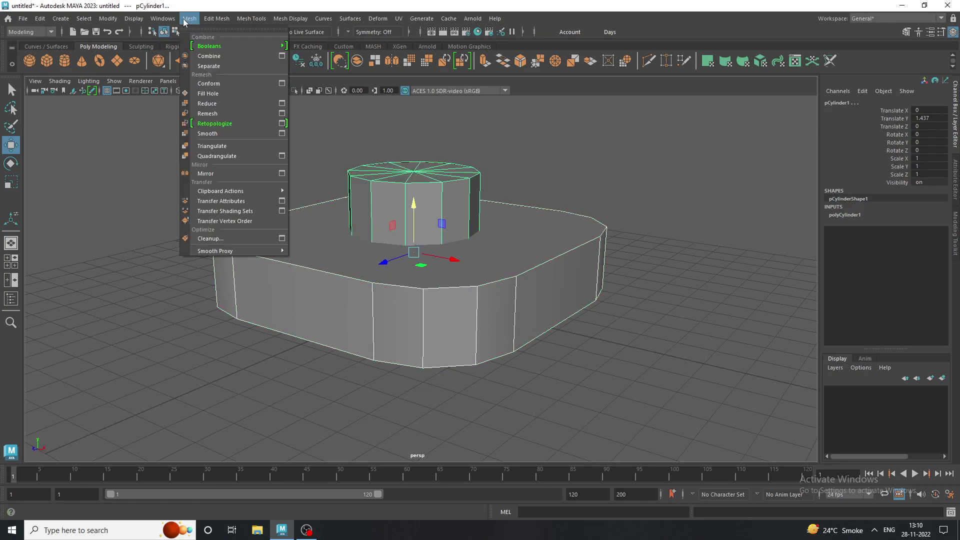
pyautogui.moveTo(210, 46)
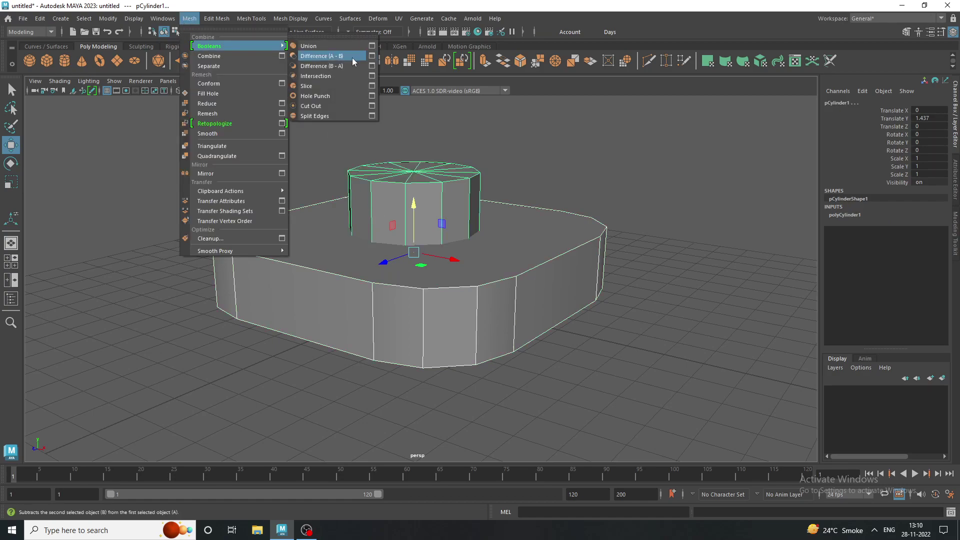
pyautogui.click(352, 58)
pyautogui.keyDown('alt'); pyautogui.moveTo(353, 86); pyautogui.dragTo(360, 119); pyautogui.keyUp('alt')
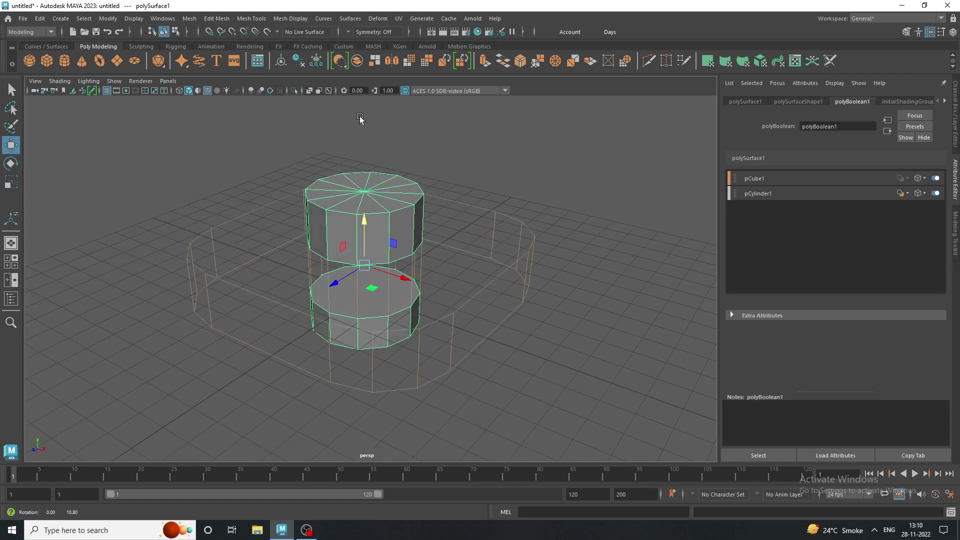
pyautogui.click(623, 216)
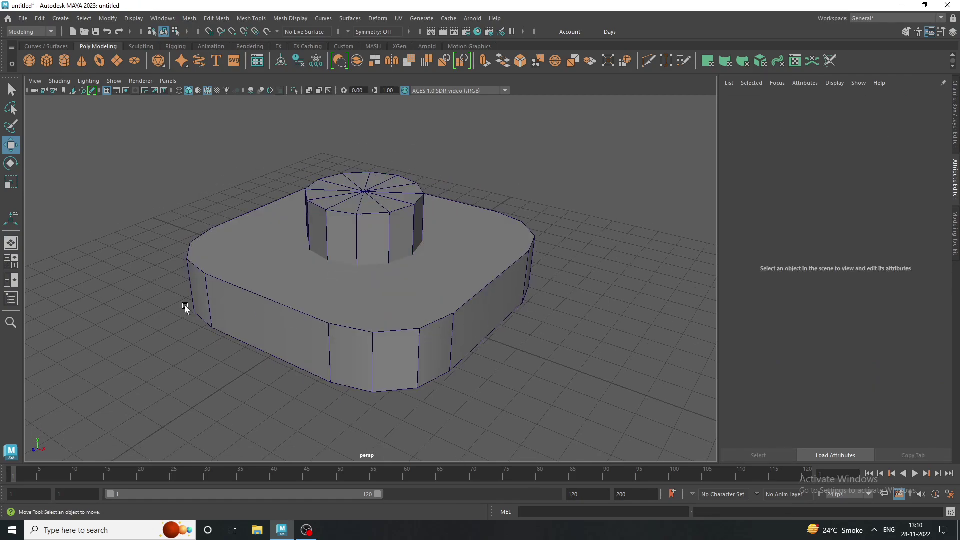
# Step: Rerun the Boolean Difference on slab and cylinder, then select the holed slab
pyautogui.click(239, 331)
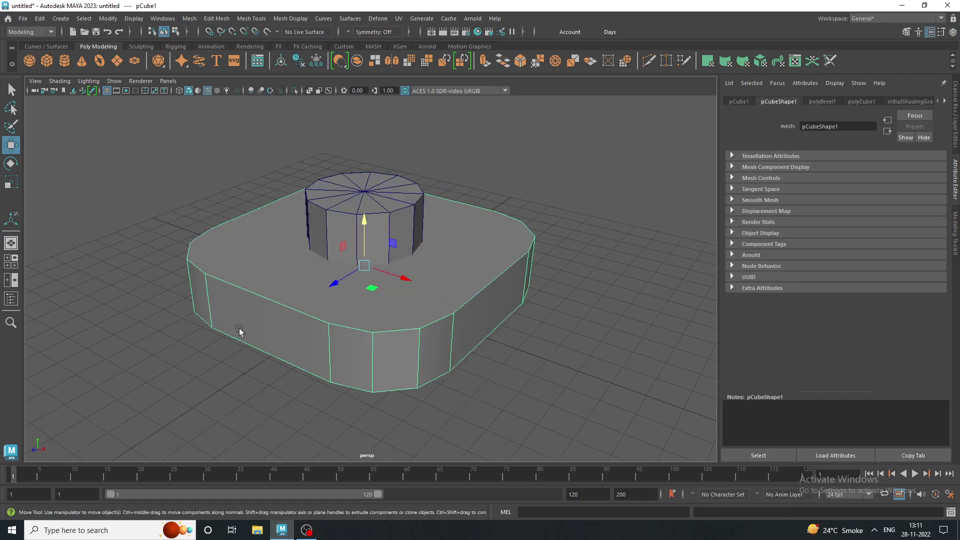
pyautogui.click(324, 223)
pyautogui.moveTo(324, 223)
pyautogui.keyDown('alt'); pyautogui.mouseDown()
pyautogui.moveTo(294, 262)
pyautogui.moveTo(294, 280)
pyautogui.mouseUp(); pyautogui.keyUp('alt')
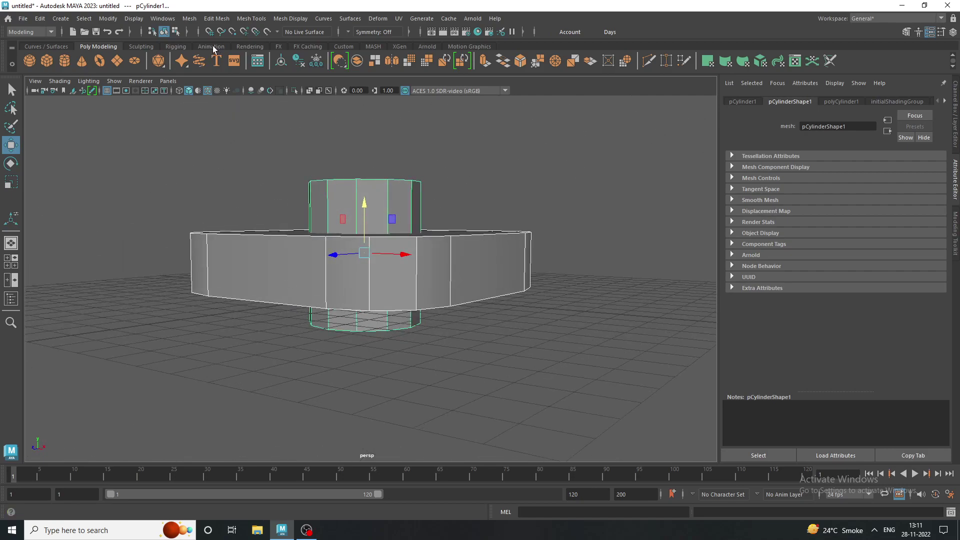
pyautogui.click(190, 18)
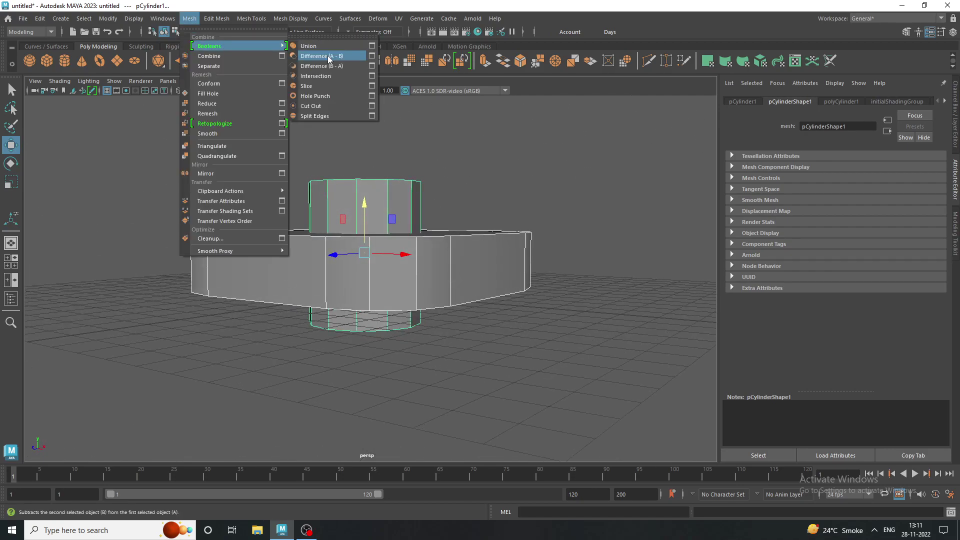
pyautogui.click(320, 65)
pyautogui.moveTo(450, 125)
pyautogui.keyDown('alt'); pyautogui.mouseDown()
pyautogui.moveTo(465, 139)
pyautogui.moveTo(460, 152)
pyautogui.moveTo(375, 141)
pyautogui.mouseUp(); pyautogui.keyUp('alt')
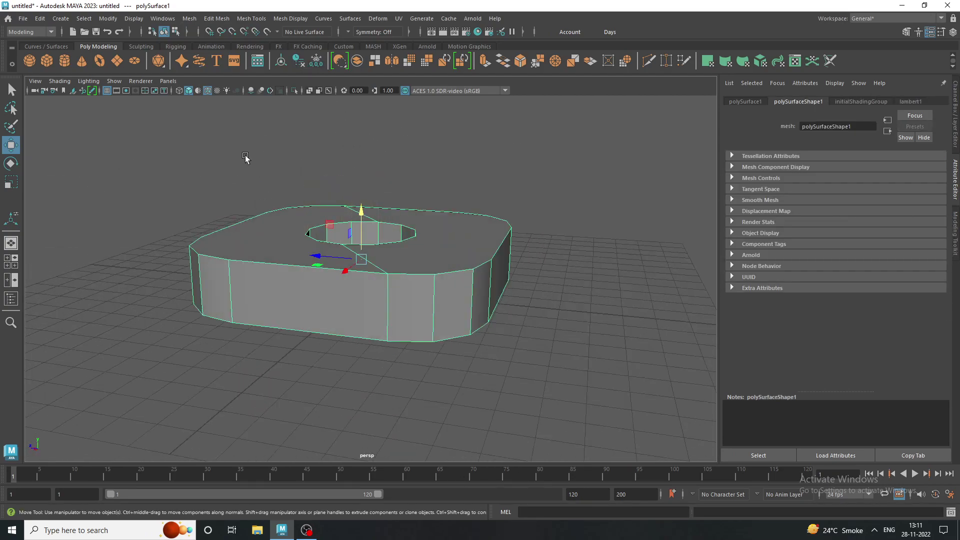
pyautogui.keyDown('alt'); pyautogui.moveTo(247, 157); pyautogui.dragTo(365, 204); pyautogui.keyUp('alt')
pyautogui.click(541, 187)
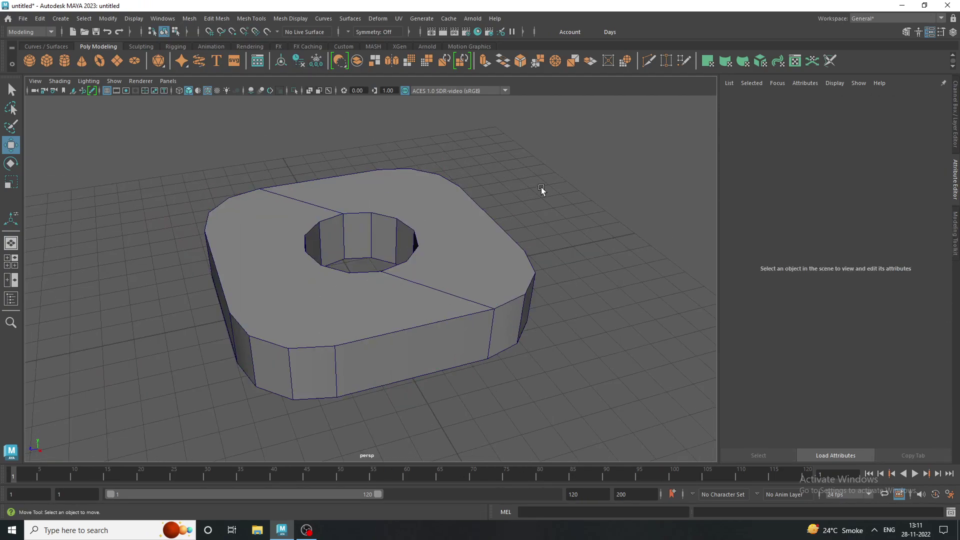
pyautogui.moveTo(541, 187)
pyautogui.keyDown('alt'); pyautogui.mouseDown()
pyautogui.moveTo(404, 239)
pyautogui.moveTo(413, 241)
pyautogui.moveTo(395, 236)
pyautogui.mouseUp(); pyautogui.keyUp('alt')
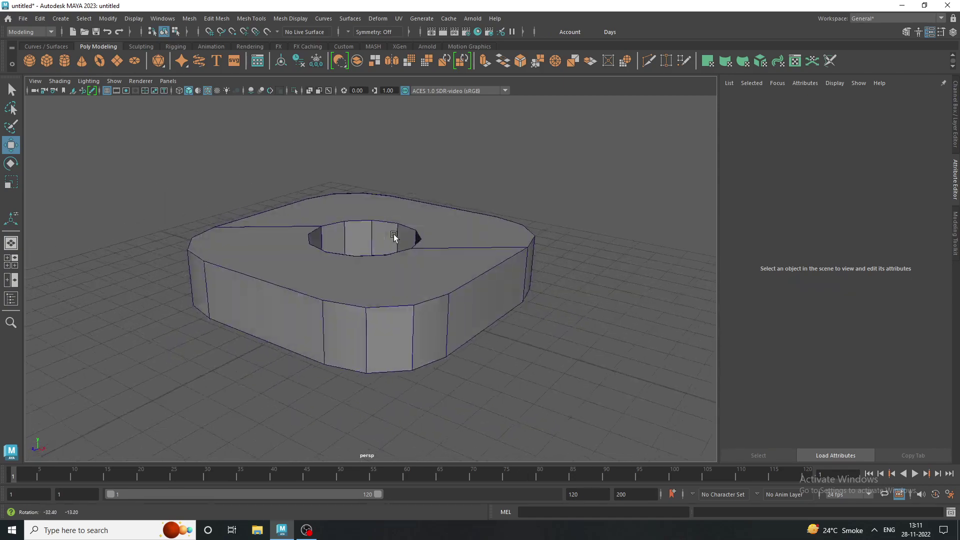
pyautogui.moveTo(420, 184)
pyautogui.mouseDown()
pyautogui.moveTo(212, 326)
pyautogui.moveTo(200, 381)
pyautogui.moveTo(203, 369)
pyautogui.mouseUp()
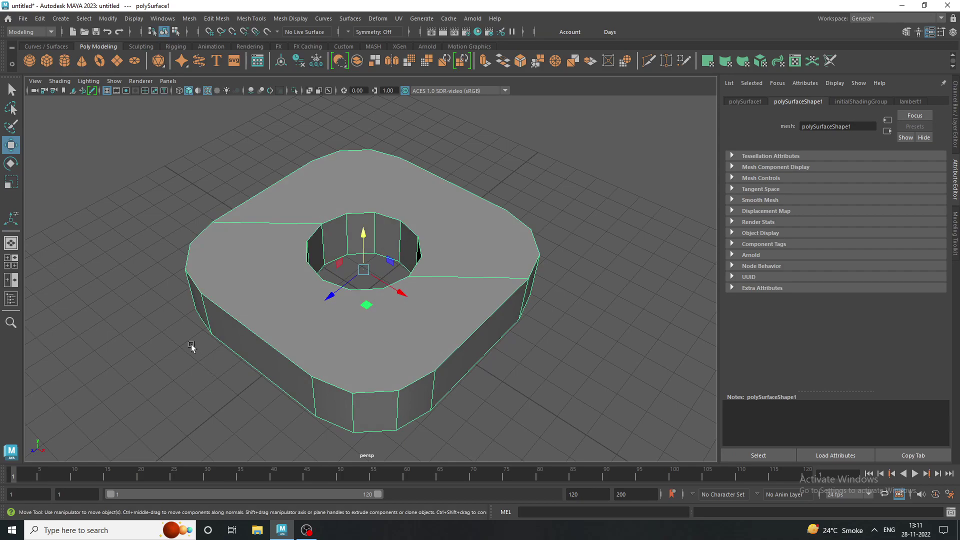
pyautogui.press('3')
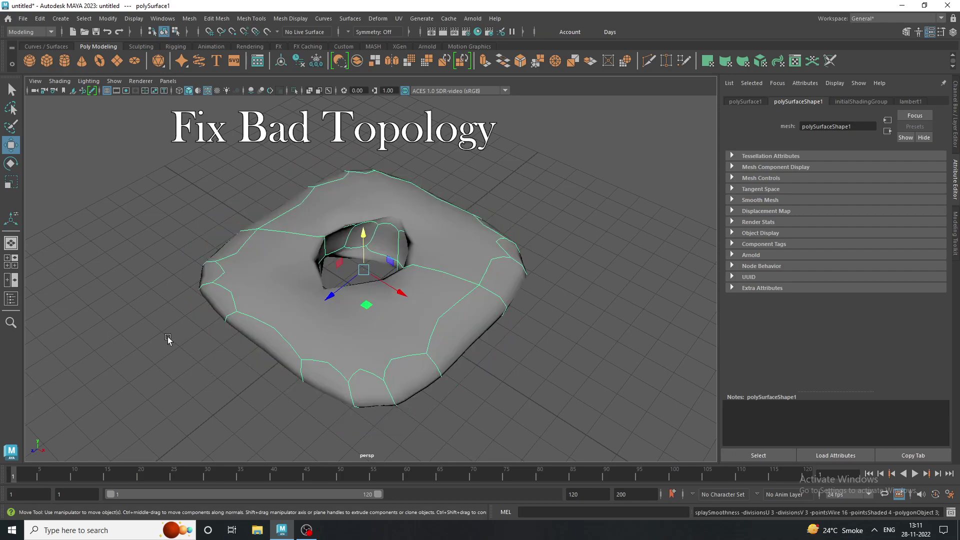
pyautogui.click(124, 323)
pyautogui.keyDown('alt'); pyautogui.moveTo(124, 323); pyautogui.dragTo(28, 323); pyautogui.keyUp('alt')
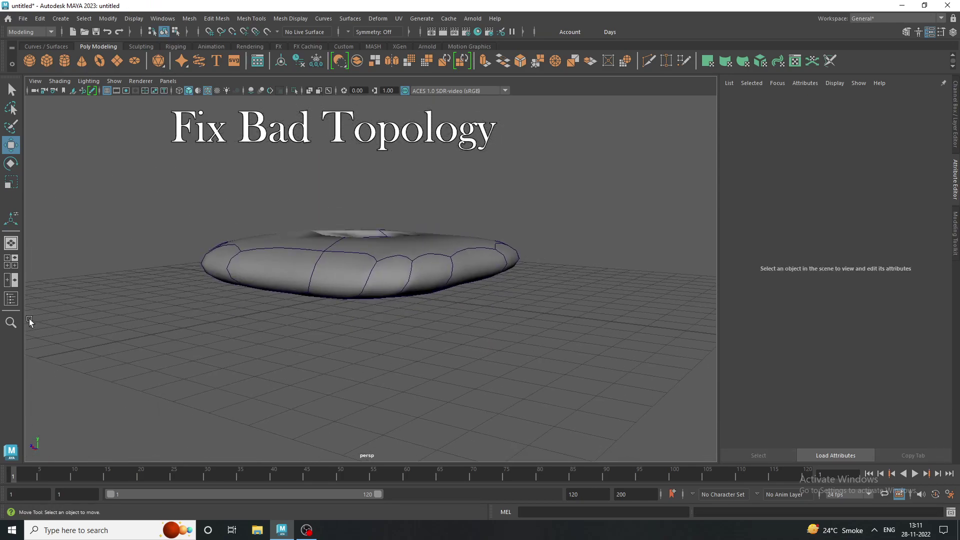
pyautogui.moveTo(229, 263)
pyautogui.keyDown('alt'); pyautogui.mouseDown()
pyautogui.moveTo(408, 278)
pyautogui.moveTo(457, 229)
pyautogui.moveTo(390, 283)
pyautogui.mouseUp(); pyautogui.keyUp('alt')
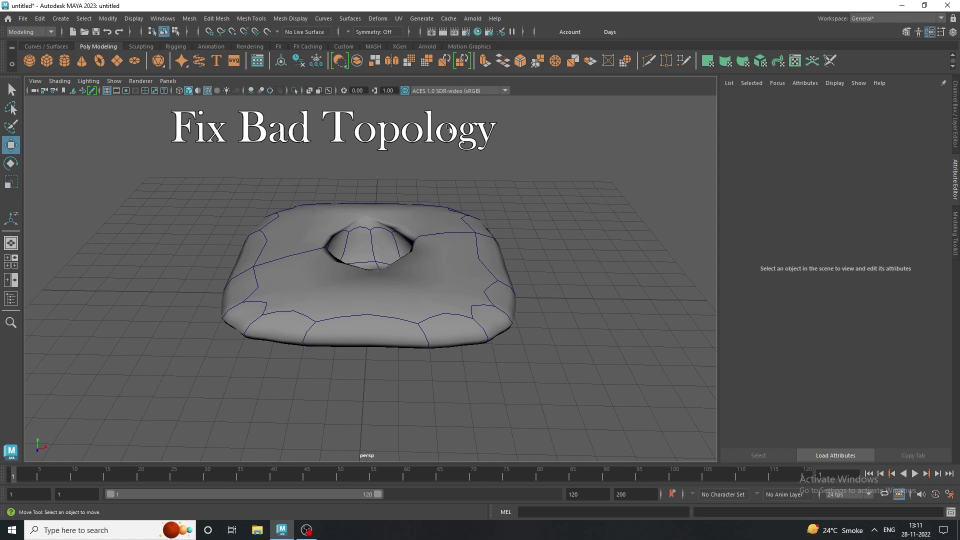
pyautogui.click(300, 325)
pyautogui.press('1')
pyautogui.moveTo(262, 400)
pyautogui.keyDown('alt'); pyautogui.mouseDown()
pyautogui.moveTo(301, 352)
pyautogui.moveTo(340, 340)
pyautogui.mouseUp(); pyautogui.keyUp('alt')
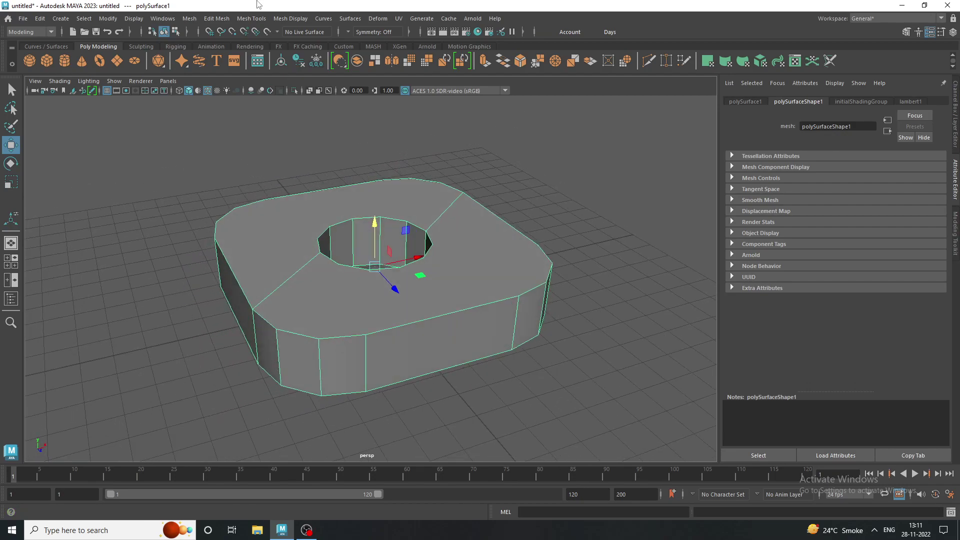
# Step: Reset the Insert Edge Loop tool options and set multiple edge loops to 1
pyautogui.click(217, 19)
pyautogui.moveTo(251, 18)
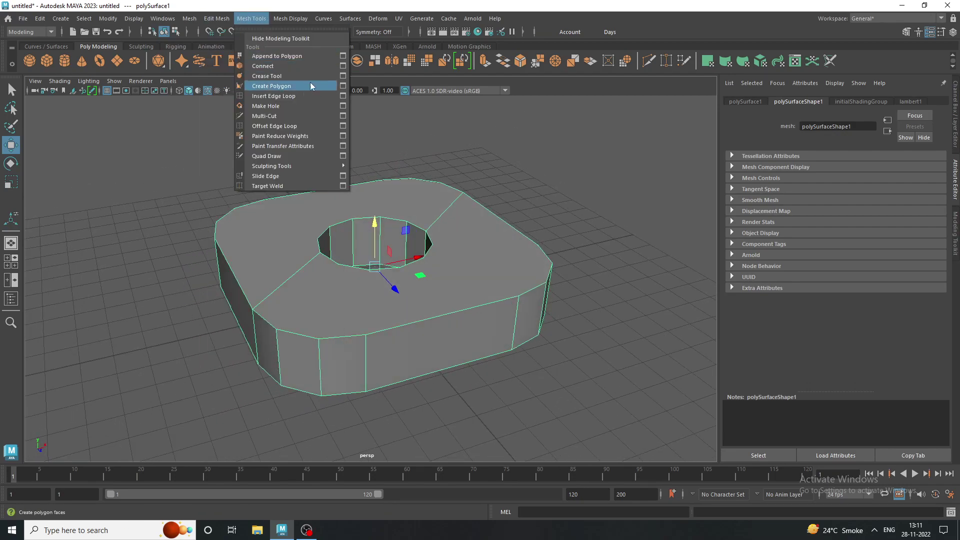
pyautogui.click(342, 96)
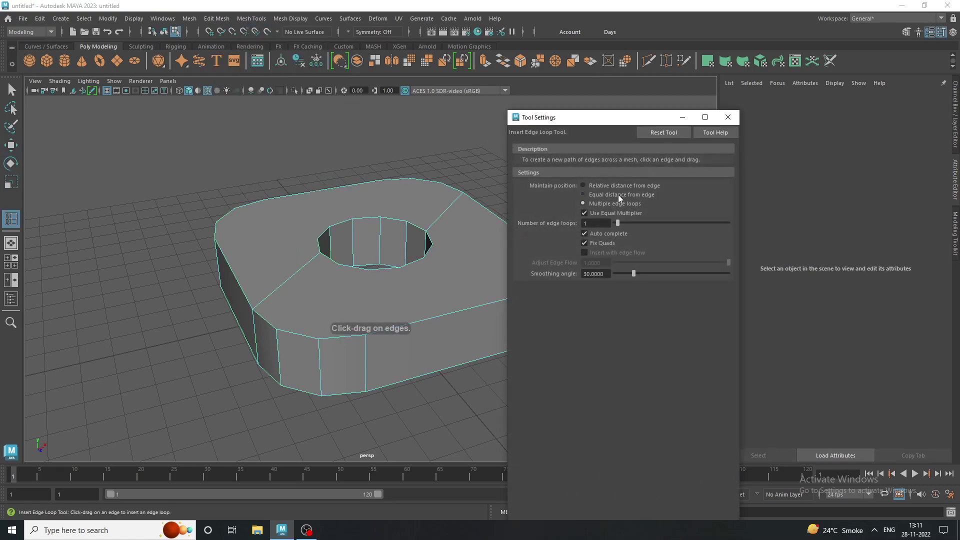
pyautogui.click(665, 135)
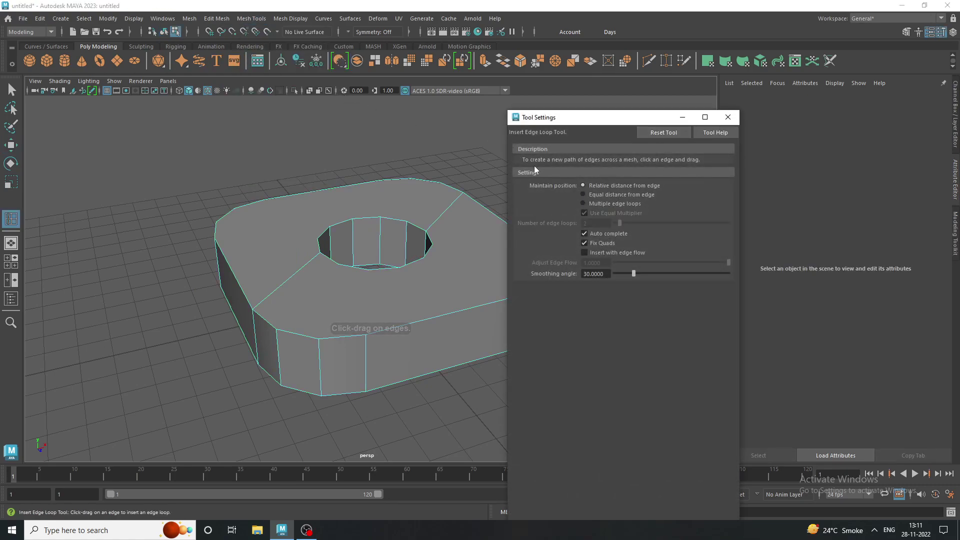
pyautogui.click(583, 204)
pyautogui.doubleClick(596, 223)
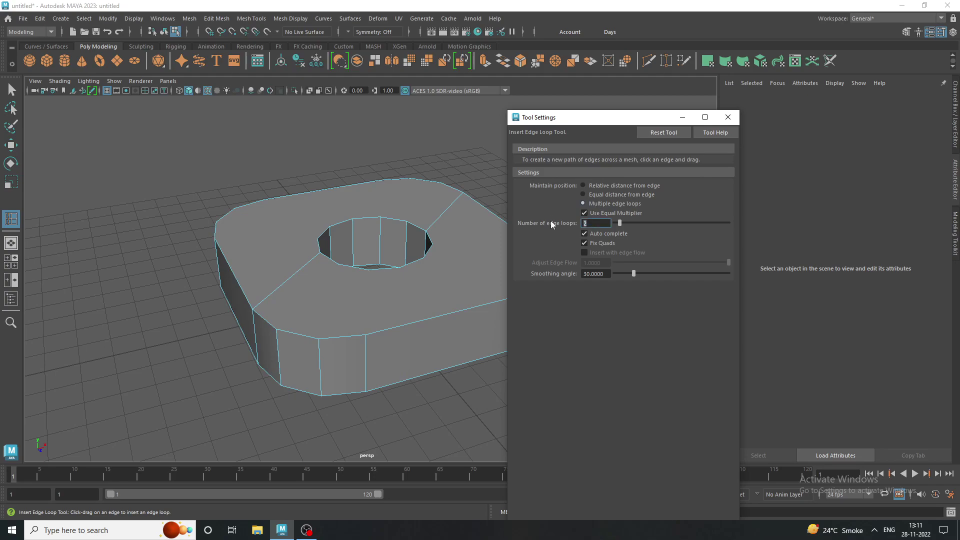
pyautogui.write('1')
pyautogui.click(735, 117)
# Step: Insert edge loops across the slab's front, left side and other faces
pyautogui.keyDown('alt'); pyautogui.moveTo(606, 257); pyautogui.dragTo(420, 318); pyautogui.keyUp('alt')
pyautogui.click(414, 320)
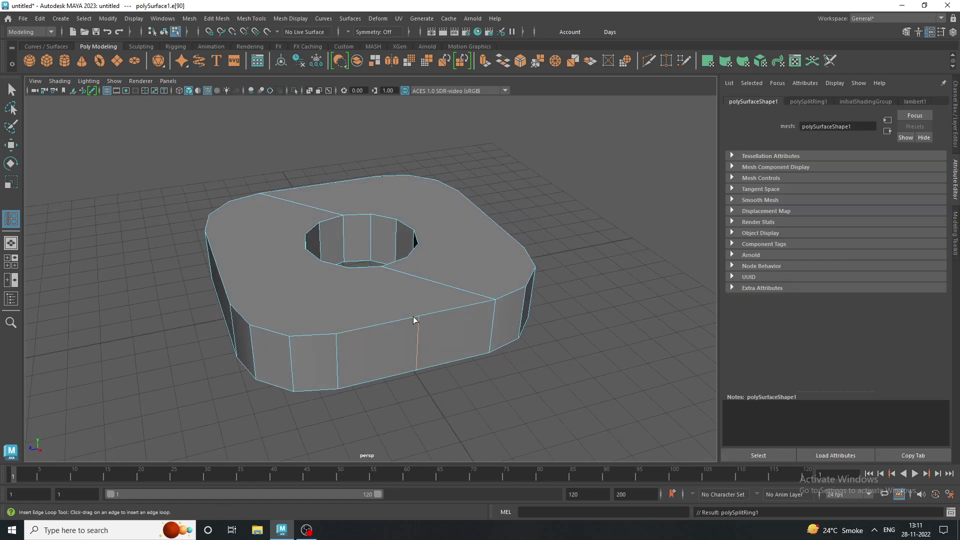
pyautogui.click(218, 271)
pyautogui.click(326, 183)
pyautogui.click(11, 90)
pyautogui.moveTo(352, 193); pyautogui.dragTo(395, 158, button='right')
# Step: Enter vertex mode, start Multi-Cut and place cut points on the hole's rim
pyautogui.click(473, 154)
pyautogui.moveTo(472, 154)
pyautogui.keyDown('alt'); pyautogui.mouseDown()
pyautogui.moveTo(393, 138)
pyautogui.moveTo(403, 156)
pyautogui.mouseUp(); pyautogui.keyUp('alt')
pyautogui.moveTo(320, 272); pyautogui.dragTo(300, 239, button='right')
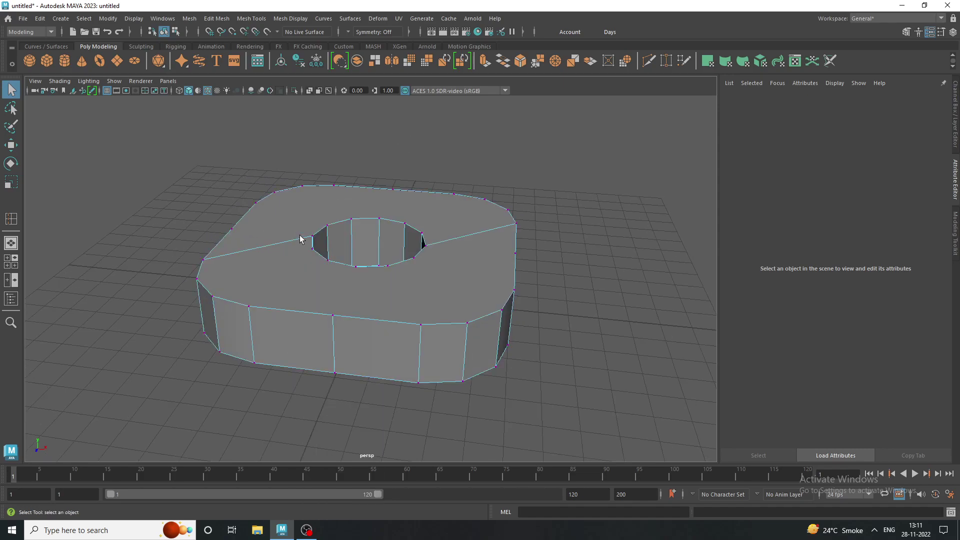
pyautogui.keyDown('shift'); pyautogui.moveTo(364, 289); pyautogui.dragTo(326, 289, button='right'); pyautogui.keyUp('shift')
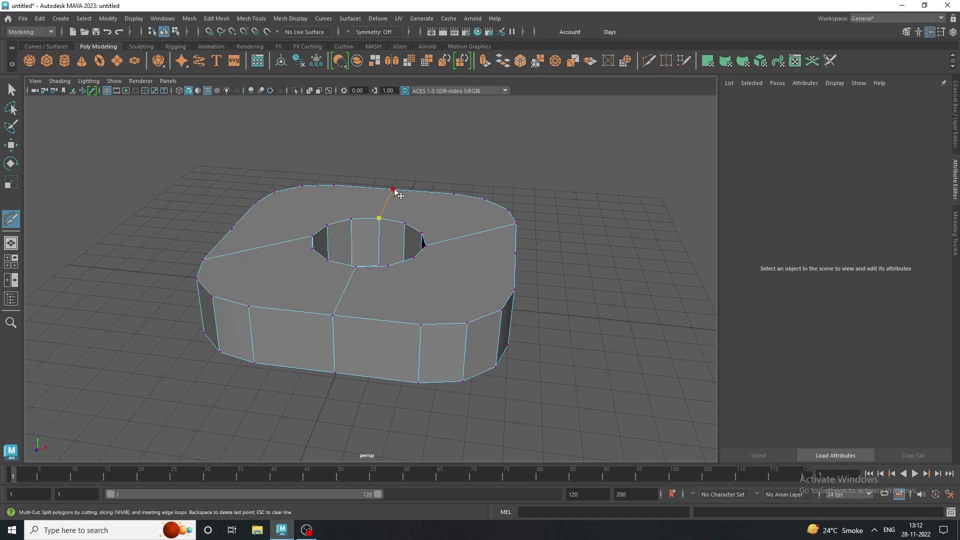
pyautogui.click(312, 236)
pyautogui.click(426, 245)
# Step: Cut a new edge from an outer-edge vertex to a hole-rim vertex
pyautogui.moveTo(502, 283)
pyautogui.keyDown('alt'); pyautogui.mouseDown()
pyautogui.moveTo(506, 313)
pyautogui.moveTo(502, 295)
pyautogui.moveTo(430, 293)
pyautogui.moveTo(460, 301)
pyautogui.moveTo(460, 317)
pyautogui.moveTo(463, 301)
pyautogui.moveTo(437, 298)
pyautogui.moveTo(461, 290)
pyautogui.moveTo(420, 296)
pyautogui.mouseUp(); pyautogui.keyUp('alt')
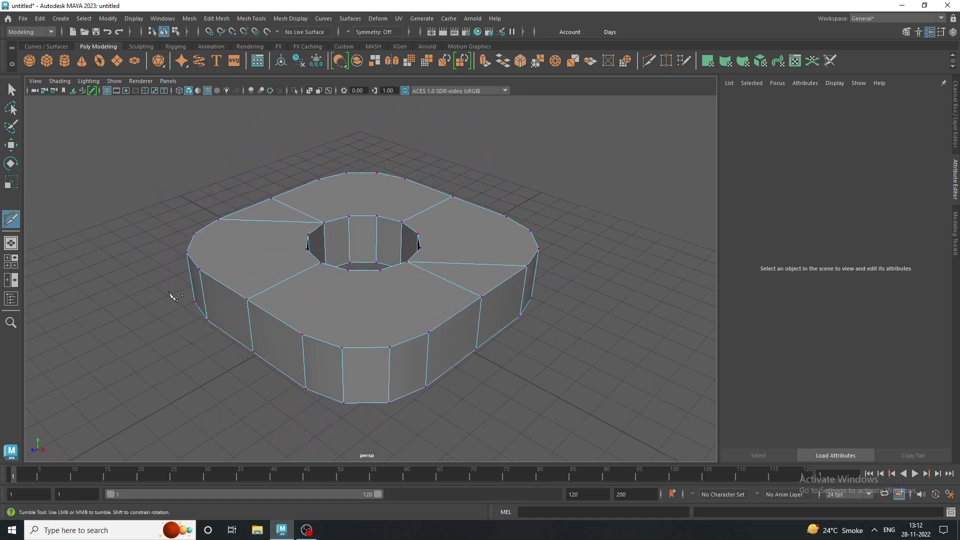
pyautogui.moveTo(172, 293)
pyautogui.keyDown('alt'); pyautogui.mouseDown()
pyautogui.moveTo(168, 286)
pyautogui.moveTo(172, 296)
pyautogui.mouseUp(); pyautogui.keyUp('alt')
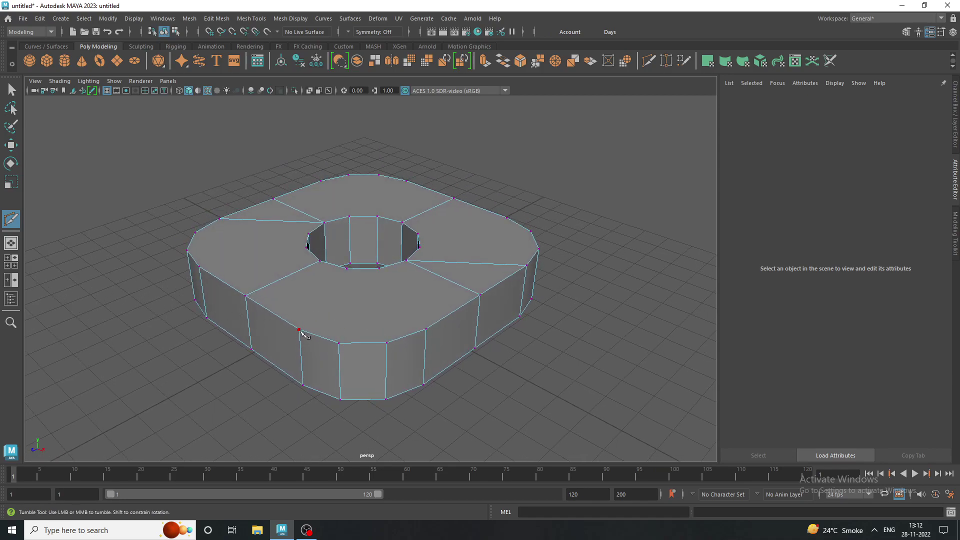
pyautogui.moveTo(318, 317)
pyautogui.keyDown('alt'); pyautogui.mouseDown()
pyautogui.moveTo(208, 323)
pyautogui.moveTo(285, 332)
pyautogui.mouseUp(); pyautogui.keyUp('alt')
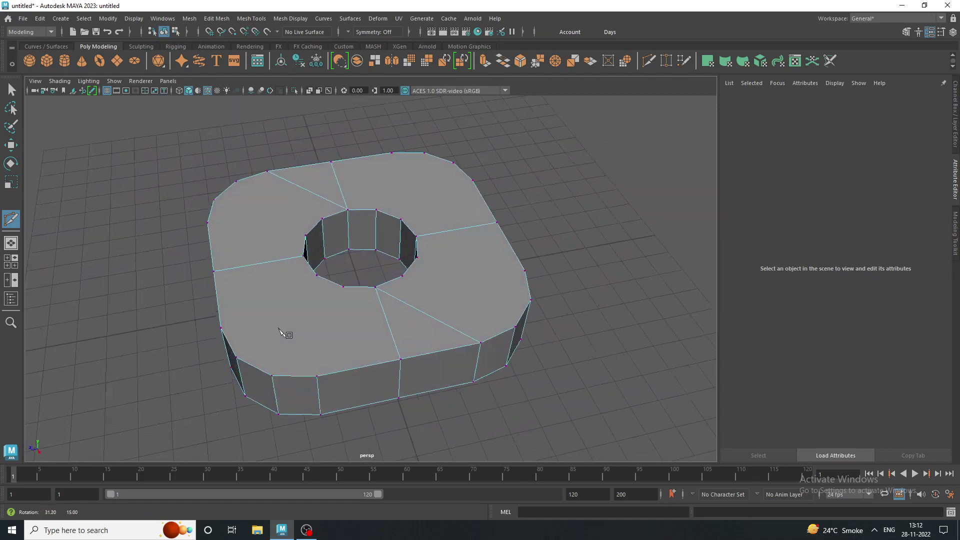
pyautogui.click(221, 328)
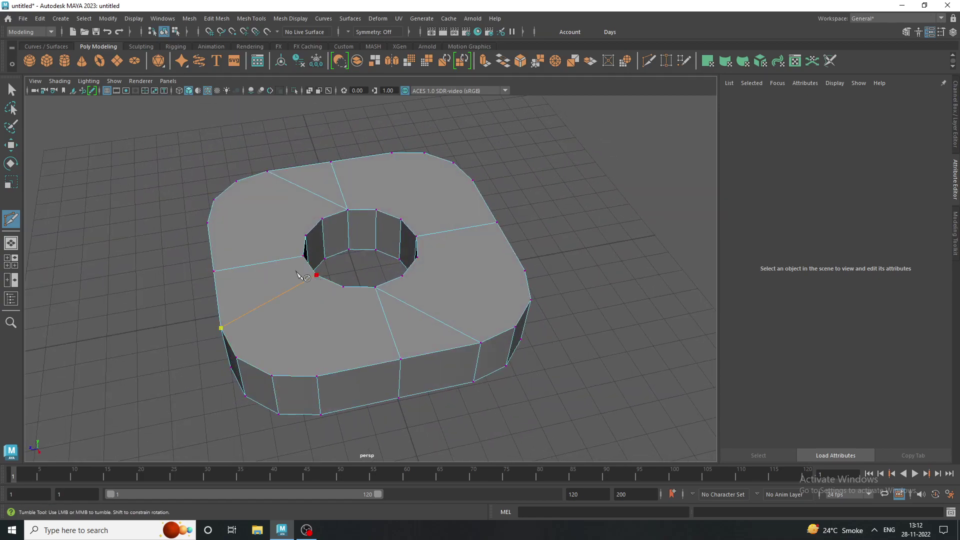
pyautogui.moveTo(297, 273)
pyautogui.keyDown('alt'); pyautogui.mouseDown()
pyautogui.moveTo(268, 291)
pyautogui.moveTo(208, 275)
pyautogui.moveTo(133, 282)
pyautogui.moveTo(285, 289)
pyautogui.moveTo(340, 302)
pyautogui.moveTo(279, 315)
pyautogui.moveTo(299, 339)
pyautogui.mouseUp(); pyautogui.keyUp('alt')
pyautogui.click(334, 301)
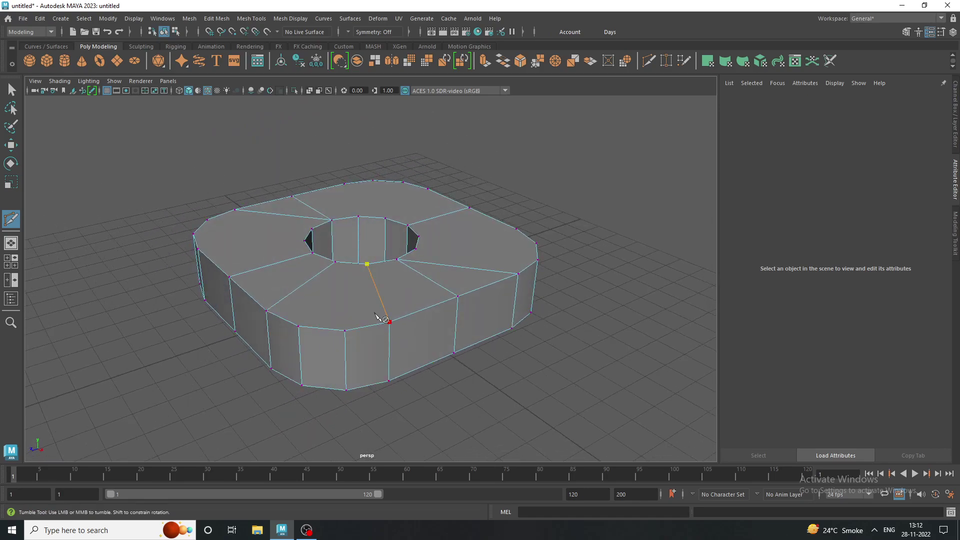
# Step: Add another cut point on a hole-rim vertex and finish the cut
pyautogui.moveTo(373, 314)
pyautogui.keyDown('alt'); pyautogui.mouseDown()
pyautogui.moveTo(364, 386)
pyautogui.moveTo(368, 350)
pyautogui.moveTo(317, 334)
pyautogui.moveTo(337, 364)
pyautogui.mouseUp(); pyautogui.keyUp('alt')
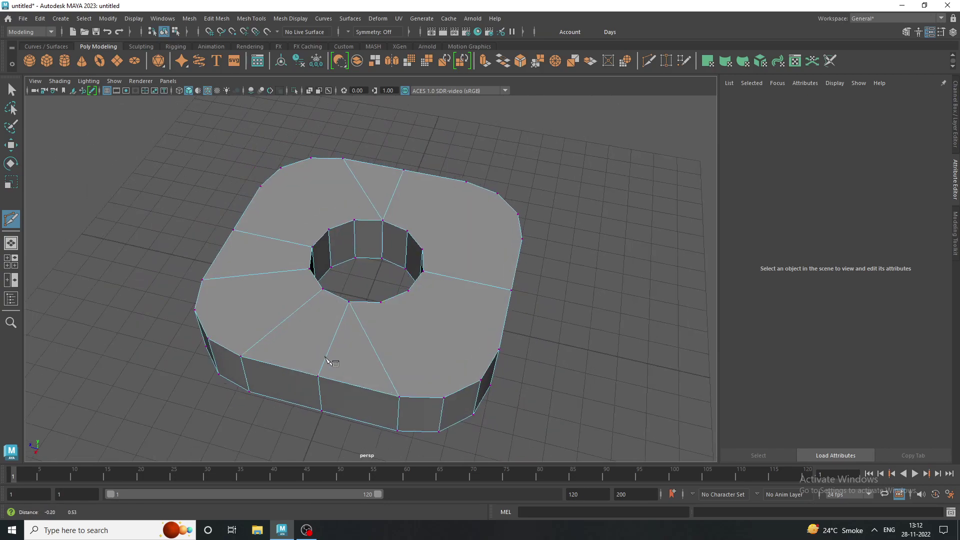
pyautogui.keyDown('alt'); pyautogui.moveTo(337, 365); pyautogui.dragTo(359, 419, button='middle'); pyautogui.keyUp('alt')
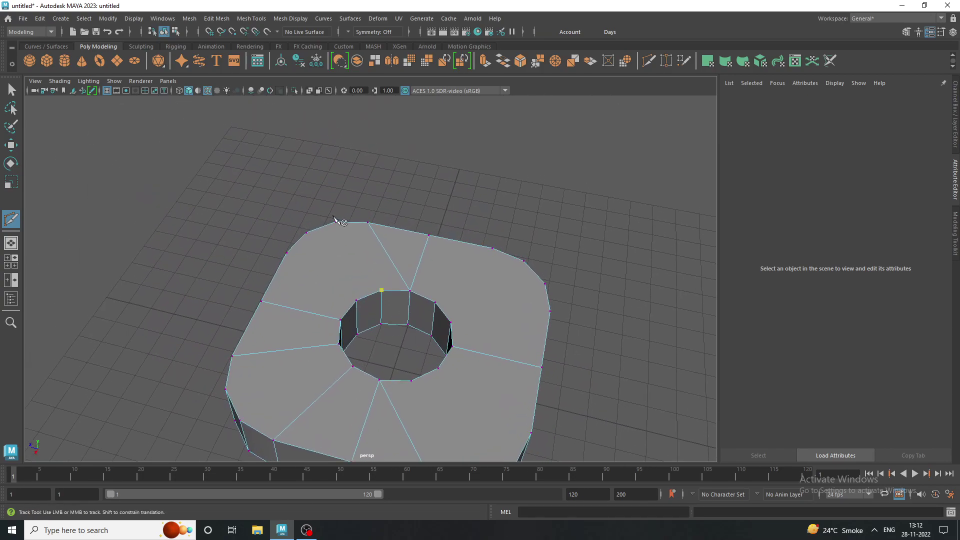
pyautogui.keyDown('alt'); pyautogui.moveTo(337, 226); pyautogui.dragTo(304, 230); pyautogui.keyUp('alt')
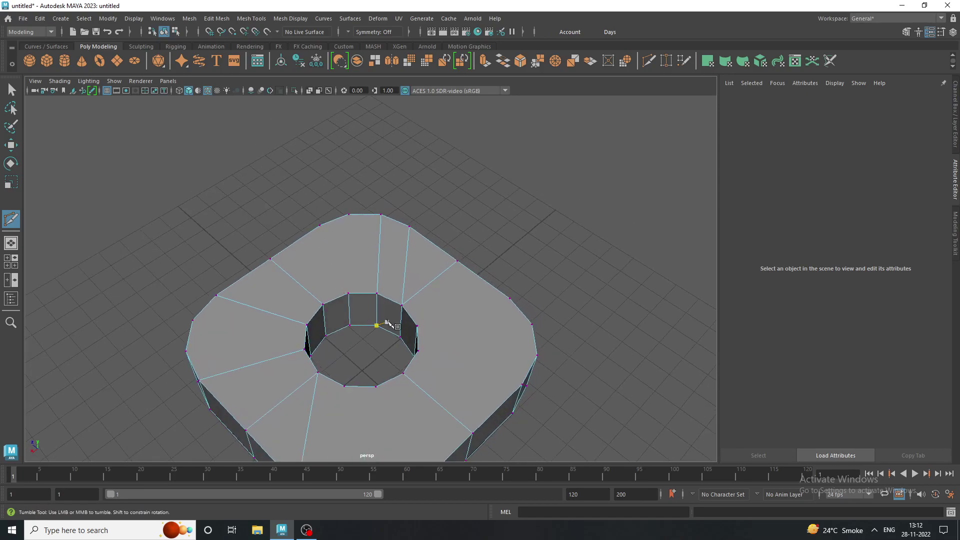
pyautogui.moveTo(388, 322)
pyautogui.keyDown('alt'); pyautogui.mouseDown()
pyautogui.moveTo(332, 313)
pyautogui.moveTo(369, 311)
pyautogui.mouseUp(); pyautogui.keyUp('alt')
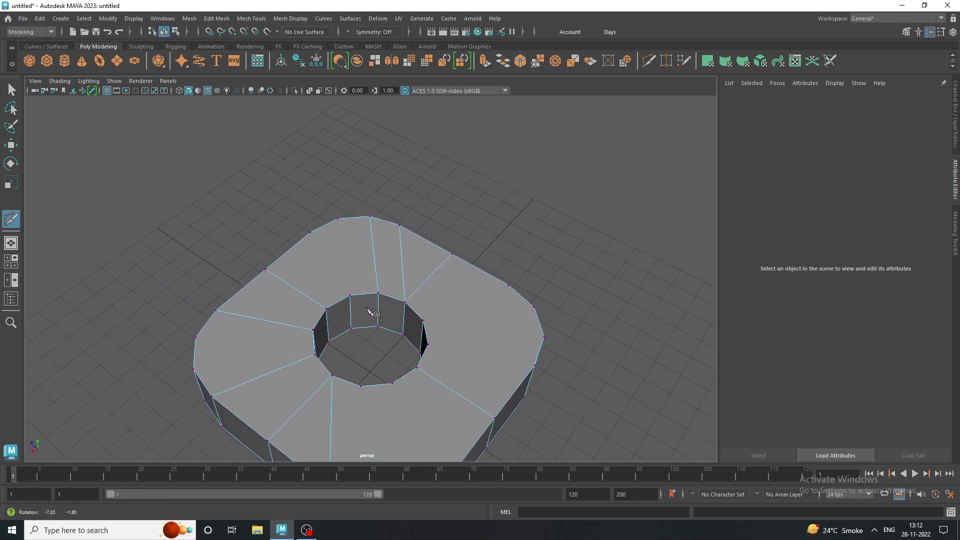
pyautogui.click(336, 274)
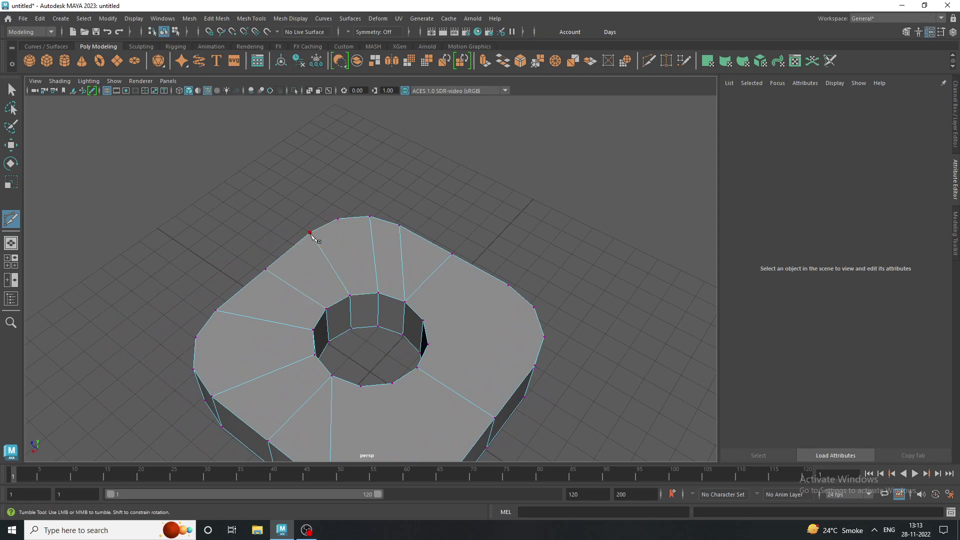
pyautogui.moveTo(334, 245)
pyautogui.keyDown('alt'); pyautogui.mouseDown()
pyautogui.moveTo(350, 230)
pyautogui.moveTo(356, 239)
pyautogui.moveTo(320, 242)
pyautogui.moveTo(333, 243)
pyautogui.mouseUp(); pyautogui.keyUp('alt')
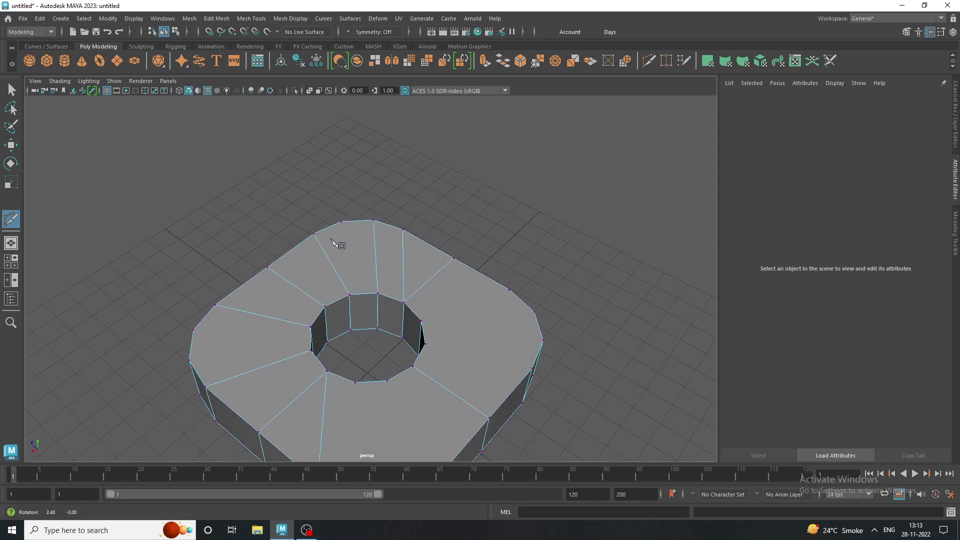
pyautogui.press('Escape')
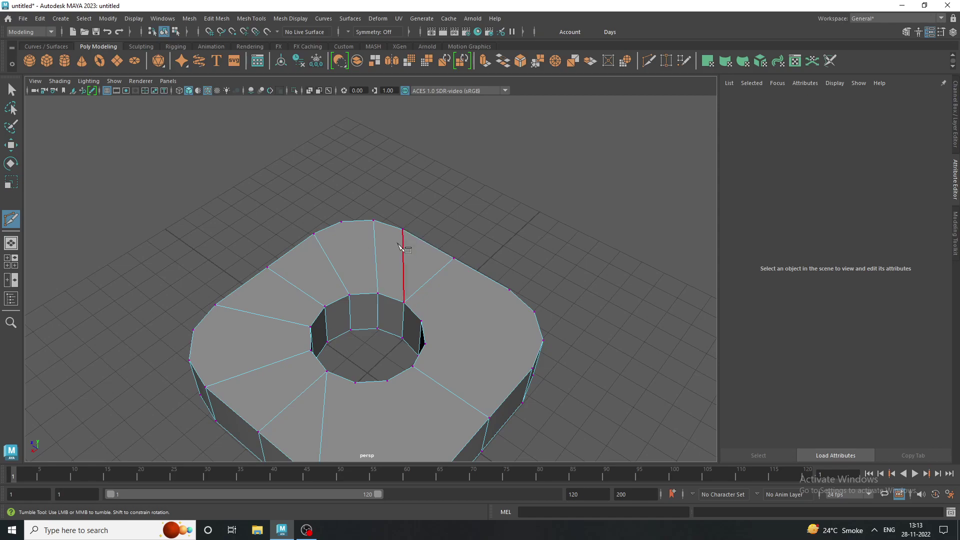
# Step: Delete the extra edge near the back of the slab's top face
pyautogui.moveTo(397, 242); pyautogui.dragTo(403, 213, button='right')
pyautogui.press('q')
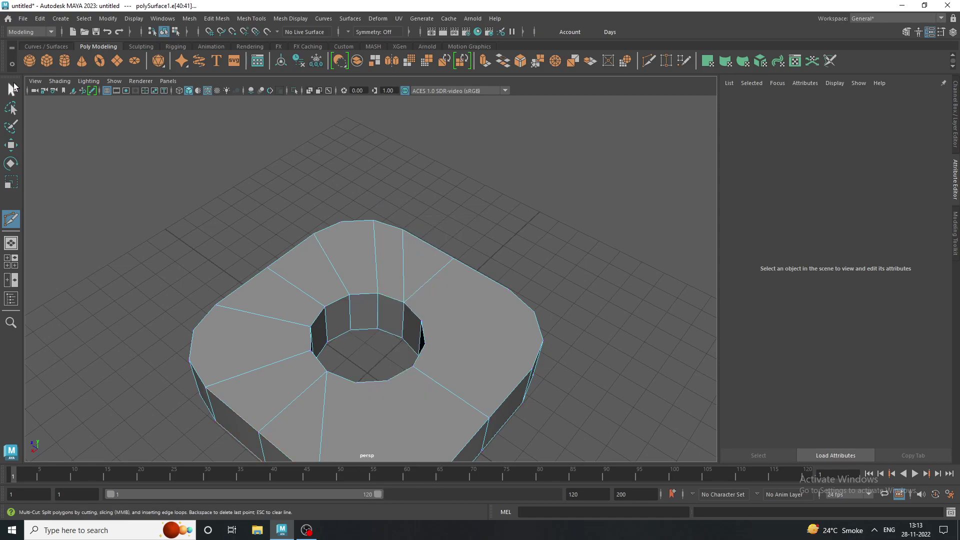
pyautogui.click(403, 254)
pyautogui.scroll(2, 422, 256)
pyautogui.press('Delete')
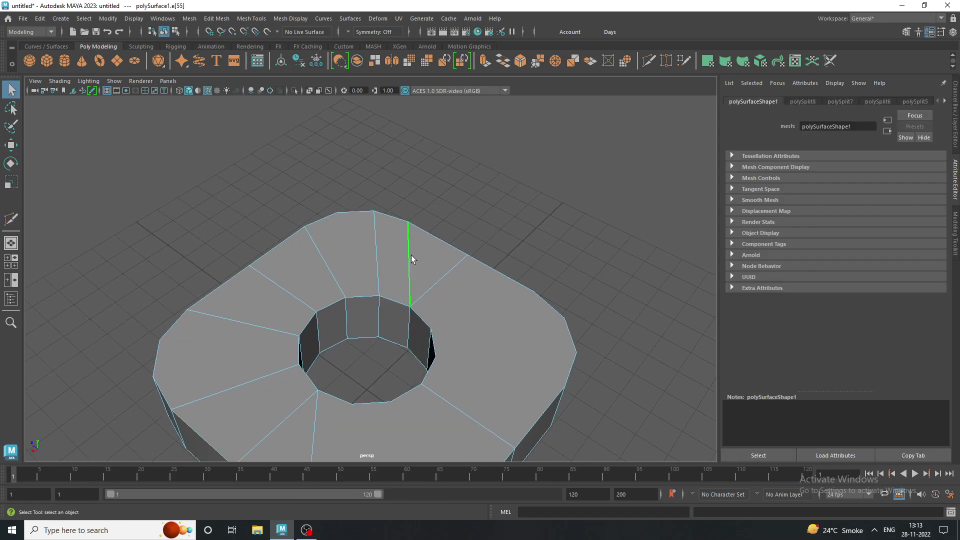
# Step: Select a radial edge on the top face and activate Multi-Cut from its menu
pyautogui.keyDown('alt'); pyautogui.moveTo(413, 259); pyautogui.dragTo(337, 247); pyautogui.keyUp('alt')
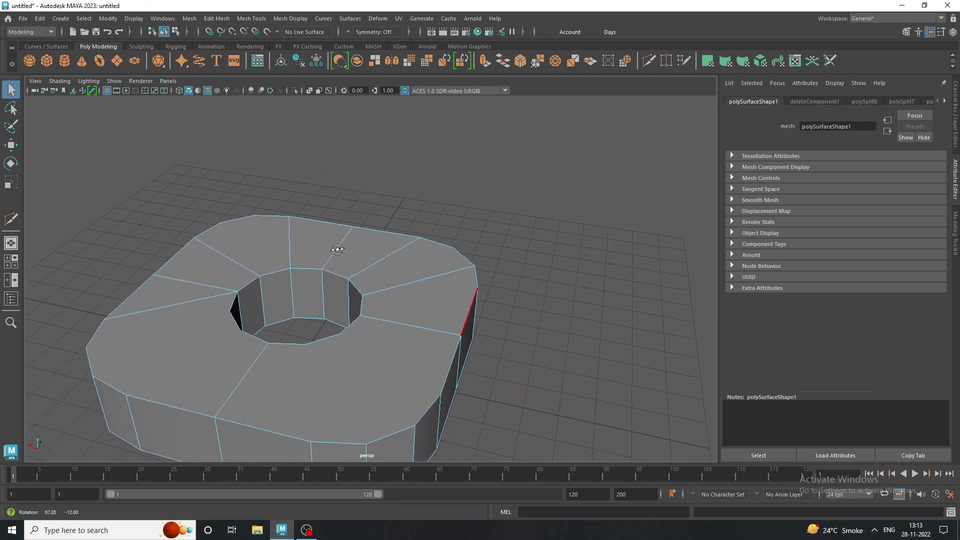
pyautogui.click(400, 296)
pyautogui.rightClick(399, 304)
pyautogui.click(345, 303)
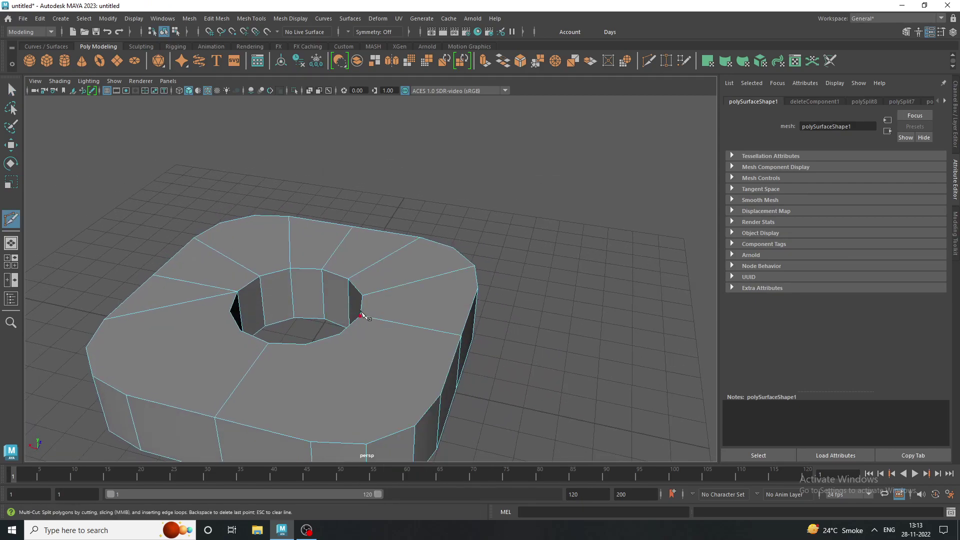
pyautogui.moveTo(395, 306)
pyautogui.keyDown('alt'); pyautogui.mouseDown()
pyautogui.moveTo(493, 305)
pyautogui.moveTo(485, 356)
pyautogui.moveTo(579, 298)
pyautogui.moveTo(670, 303)
pyautogui.moveTo(497, 320)
pyautogui.mouseUp(); pyautogui.keyUp('alt')
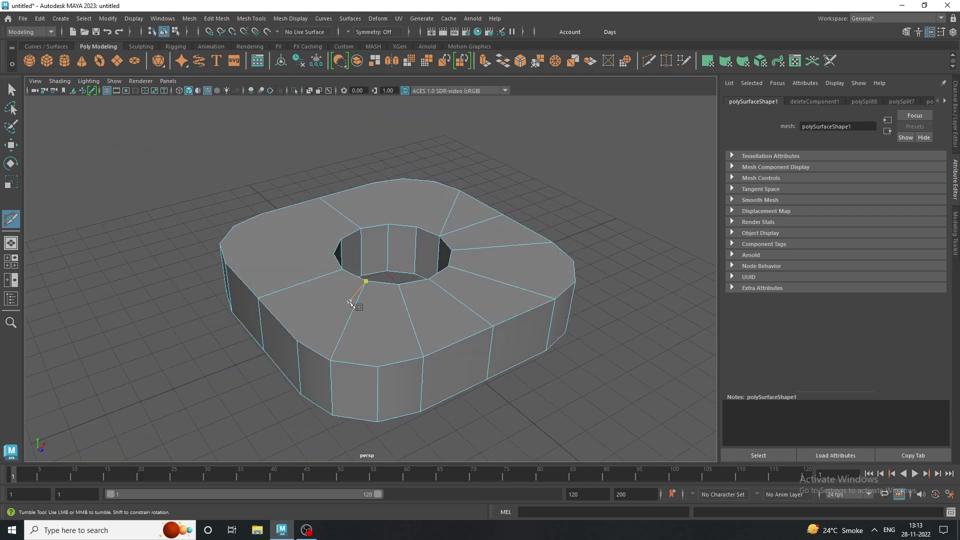
# Step: Select and delete another radial edge, then return to Multi-Cut
pyautogui.rightClick(349, 235)
pyautogui.click(360, 313)
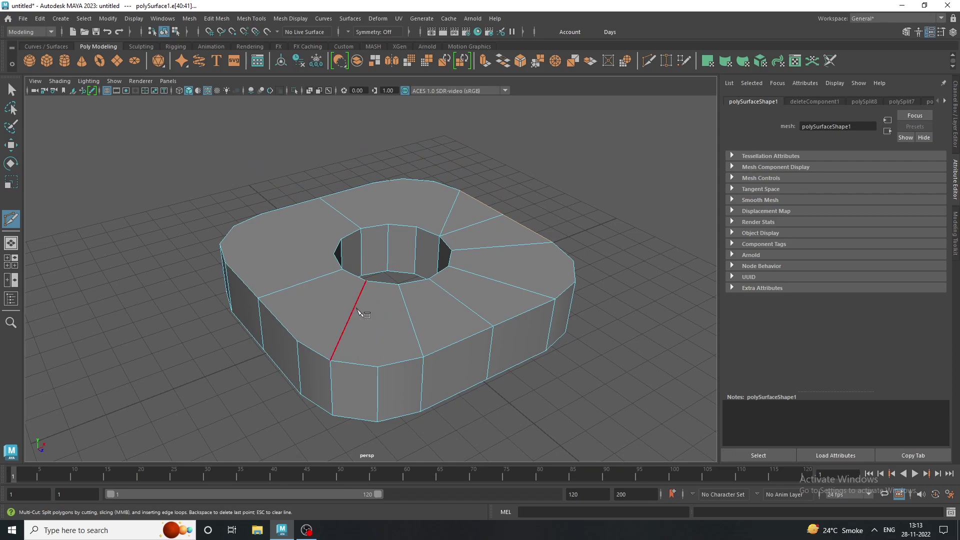
pyautogui.press('q')
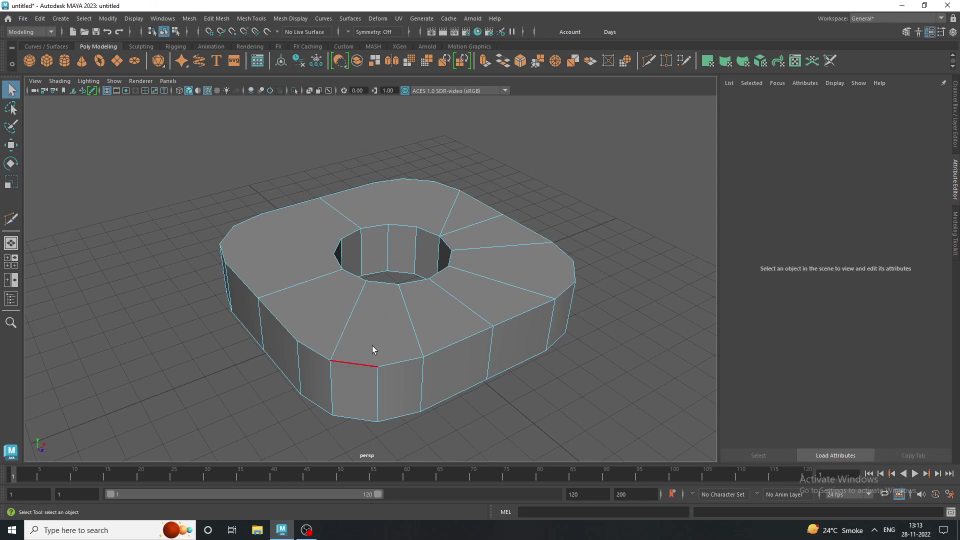
pyautogui.moveTo(356, 234)
pyautogui.mouseDown(button='right')
pyautogui.moveTo(356, 301)
pyautogui.moveTo(356, 210)
pyautogui.mouseUp(button='right')
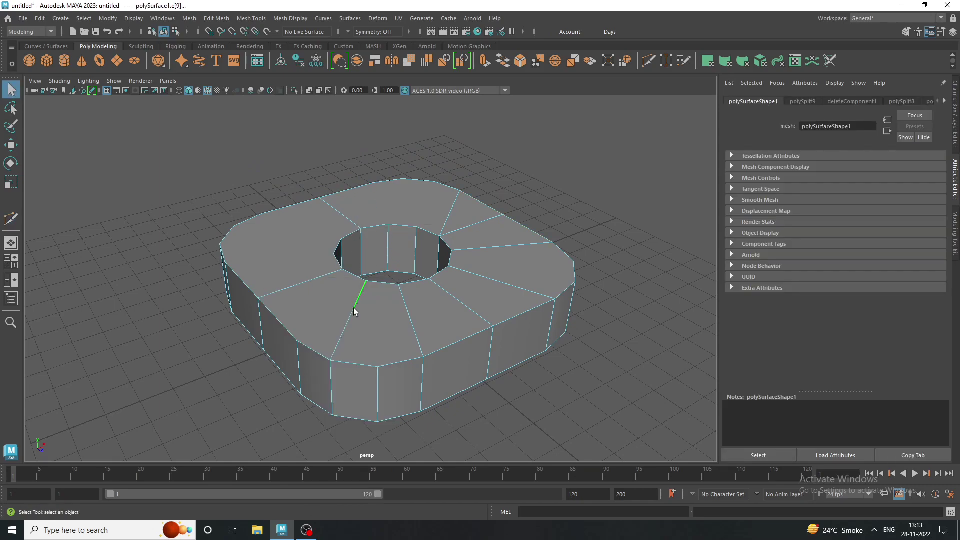
pyautogui.press('Delete')
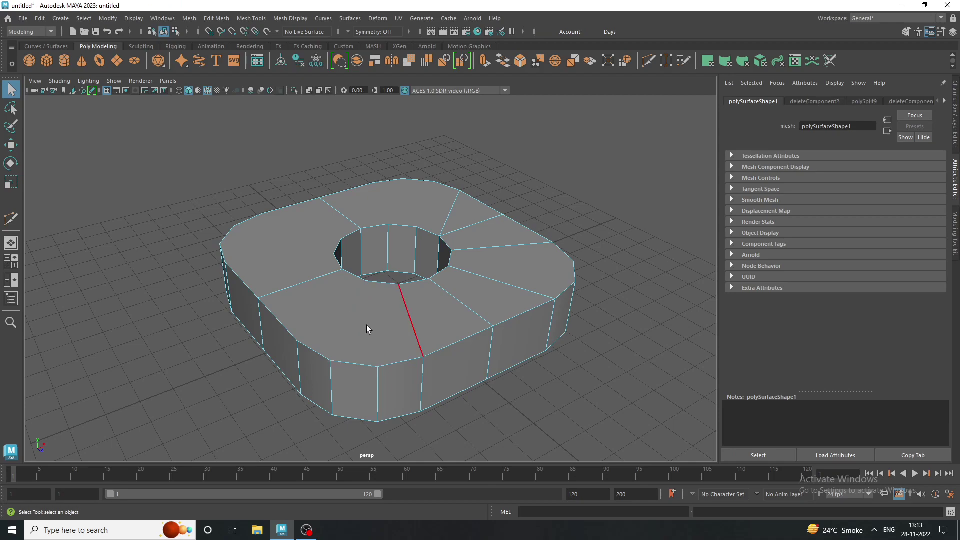
pyautogui.moveTo(367, 329)
pyautogui.keyDown('alt'); pyautogui.mouseDown()
pyautogui.moveTo(170, 326)
pyautogui.moveTo(374, 320)
pyautogui.moveTo(333, 320)
pyautogui.mouseUp(); pyautogui.keyUp('alt')
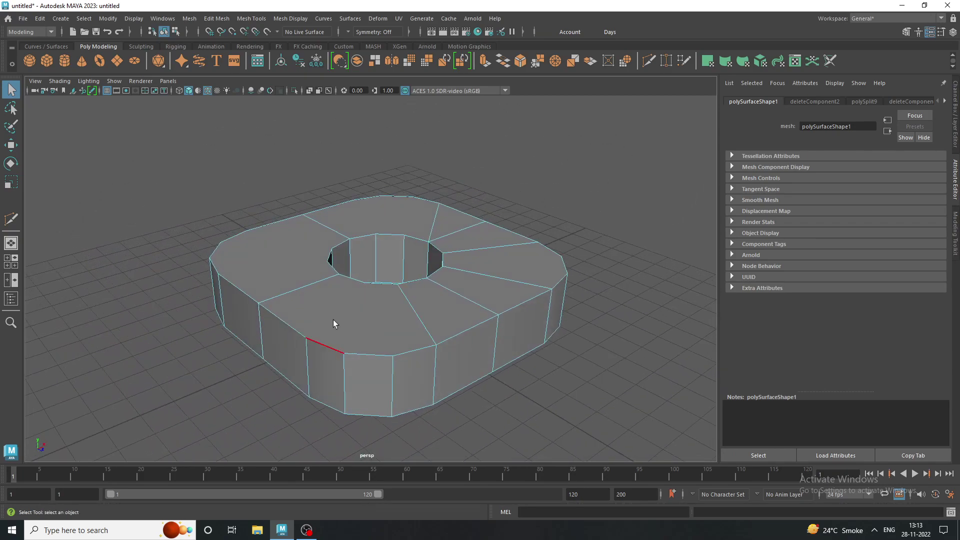
pyautogui.keyDown('shift'); pyautogui.moveTo(333, 320); pyautogui.dragTo(268, 319, button='right'); pyautogui.keyUp('shift')
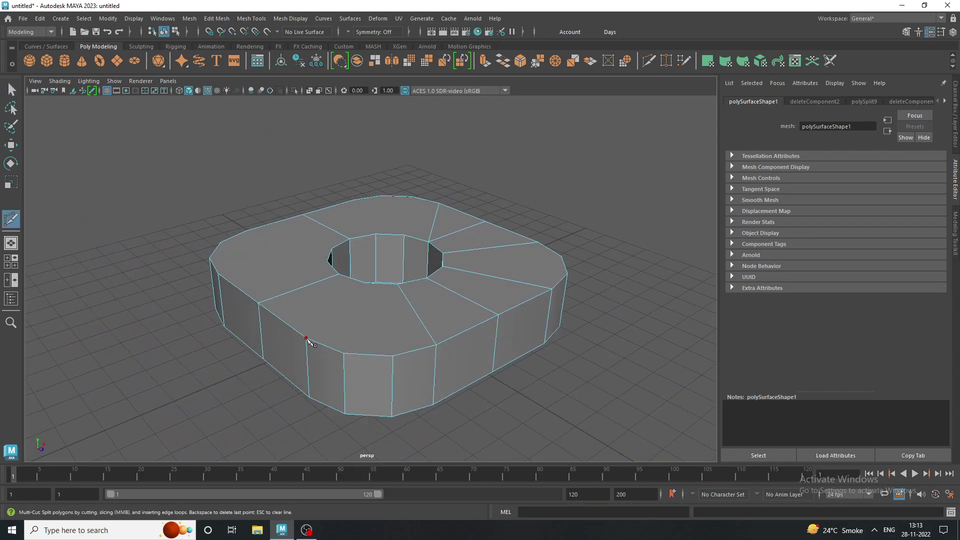
# Step: Cut a radial edge from the slab's outer rim to the hole's rim
pyautogui.click(306, 339)
pyautogui.moveTo(306, 339)
pyautogui.keyDown('alt'); pyautogui.mouseDown()
pyautogui.moveTo(221, 332)
pyautogui.moveTo(385, 300)
pyautogui.moveTo(317, 285)
pyautogui.moveTo(215, 290)
pyautogui.moveTo(162, 305)
pyautogui.moveTo(194, 310)
pyautogui.moveTo(354, 285)
pyautogui.moveTo(508, 285)
pyautogui.moveTo(377, 343)
pyautogui.mouseUp(); pyautogui.keyUp('alt')
pyautogui.click(385, 285)
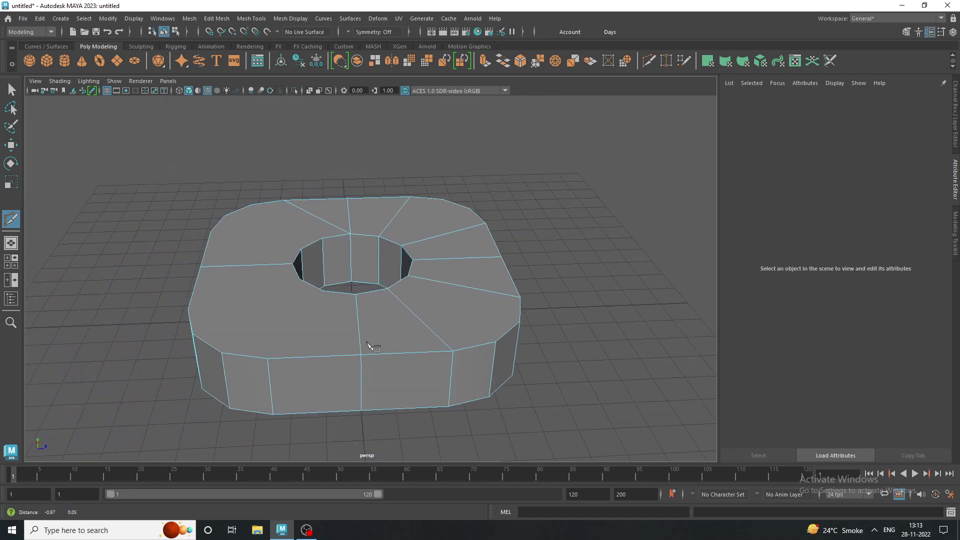
pyautogui.keyDown('alt'); pyautogui.moveTo(378, 343); pyautogui.dragTo(284, 356, button='middle'); pyautogui.keyUp('alt')
pyautogui.keyDown('alt'); pyautogui.moveTo(316, 334); pyautogui.dragTo(317, 386); pyautogui.keyUp('alt')
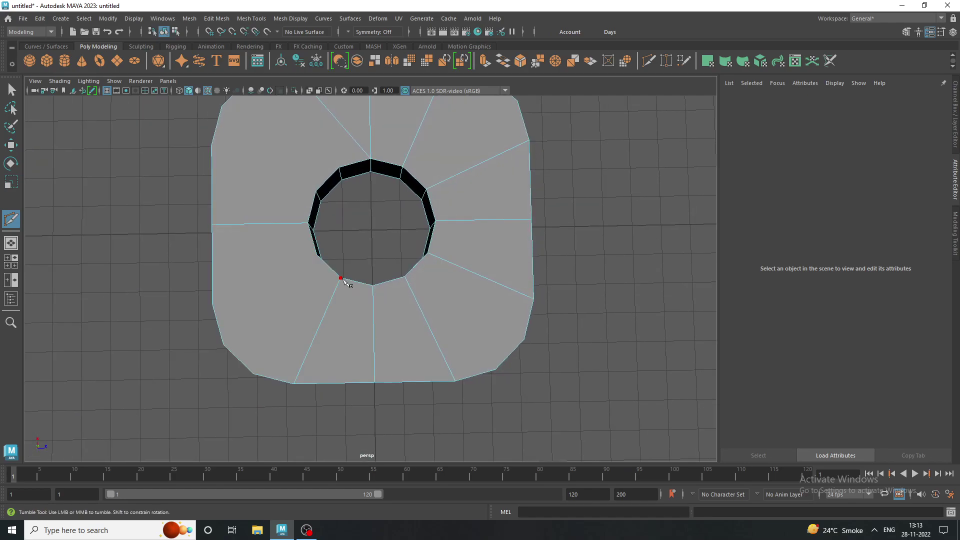
pyautogui.keyDown('alt'); pyautogui.moveTo(345, 279); pyautogui.dragTo(393, 235); pyautogui.keyUp('alt')
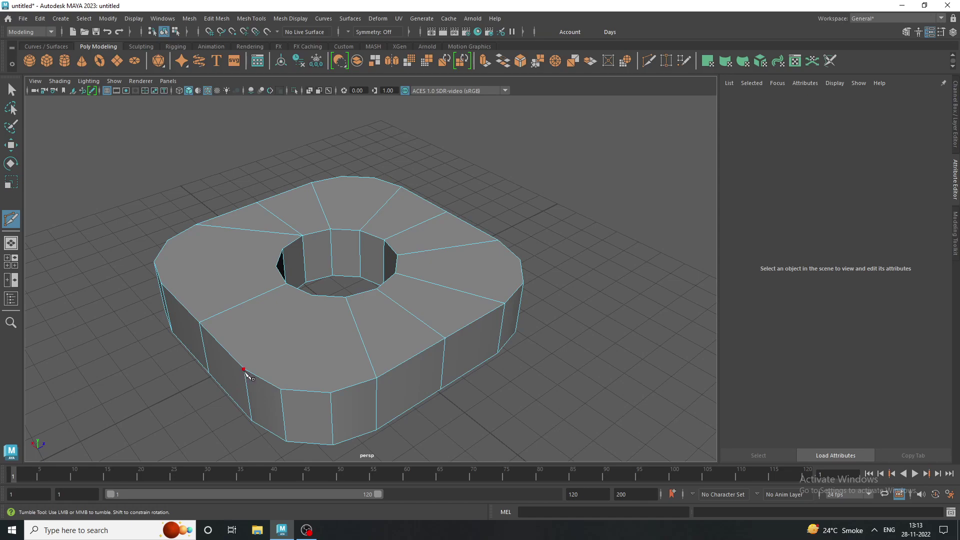
pyautogui.moveTo(312, 296)
pyautogui.keyDown('alt'); pyautogui.mouseDown()
pyautogui.moveTo(257, 285)
pyautogui.moveTo(132, 295)
pyautogui.moveTo(66, 285)
pyautogui.moveTo(178, 294)
pyautogui.moveTo(236, 332)
pyautogui.moveTo(306, 311)
pyautogui.mouseUp(); pyautogui.keyUp('alt')
# Step: Cut and commit an edge from the slab's front edge to a hole vertex
pyautogui.click(306, 311)
pyautogui.keyDown('alt'); pyautogui.moveTo(307, 311); pyautogui.dragTo(385, 369, button='right'); pyautogui.keyUp('alt')
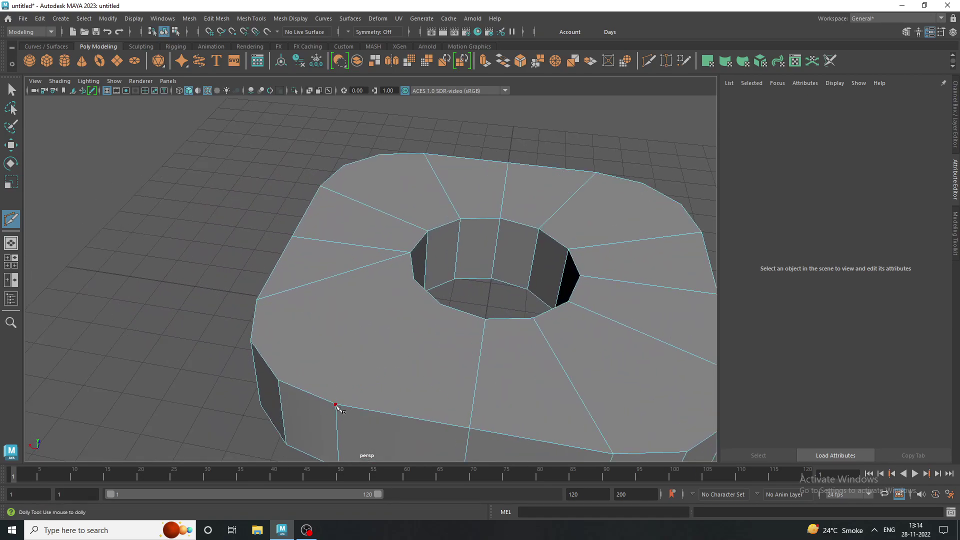
pyautogui.click(442, 304)
pyautogui.press('Return')
pyautogui.scroll(-3, 457, 307)
pyautogui.keyDown('alt'); pyautogui.moveTo(457, 306); pyautogui.dragTo(394, 347); pyautogui.keyUp('alt')
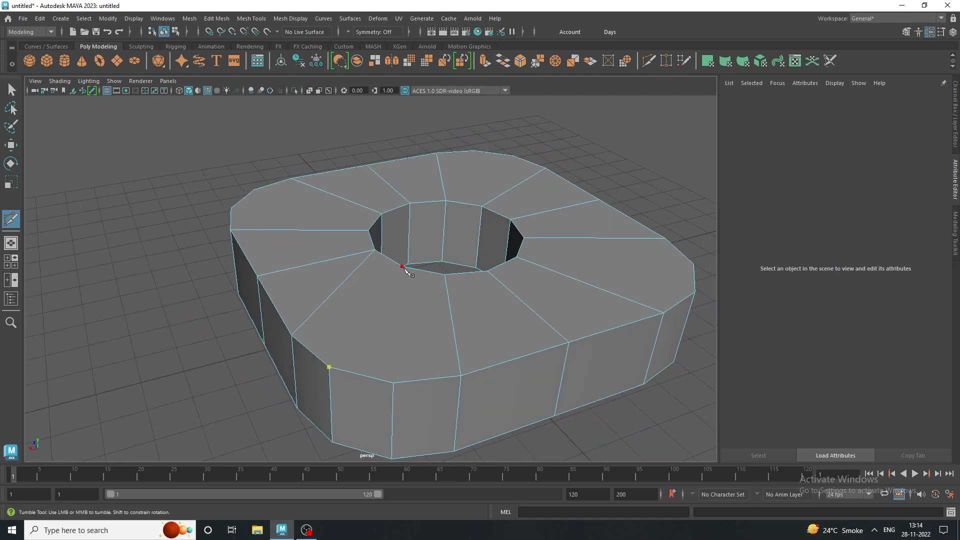
pyautogui.press('Return')
pyautogui.moveTo(399, 265)
pyautogui.keyDown('alt'); pyautogui.mouseDown()
pyautogui.moveTo(274, 272)
pyautogui.moveTo(326, 266)
pyautogui.moveTo(326, 293)
pyautogui.moveTo(349, 279)
pyautogui.moveTo(329, 282)
pyautogui.moveTo(332, 272)
pyautogui.mouseUp(); pyautogui.keyUp('alt')
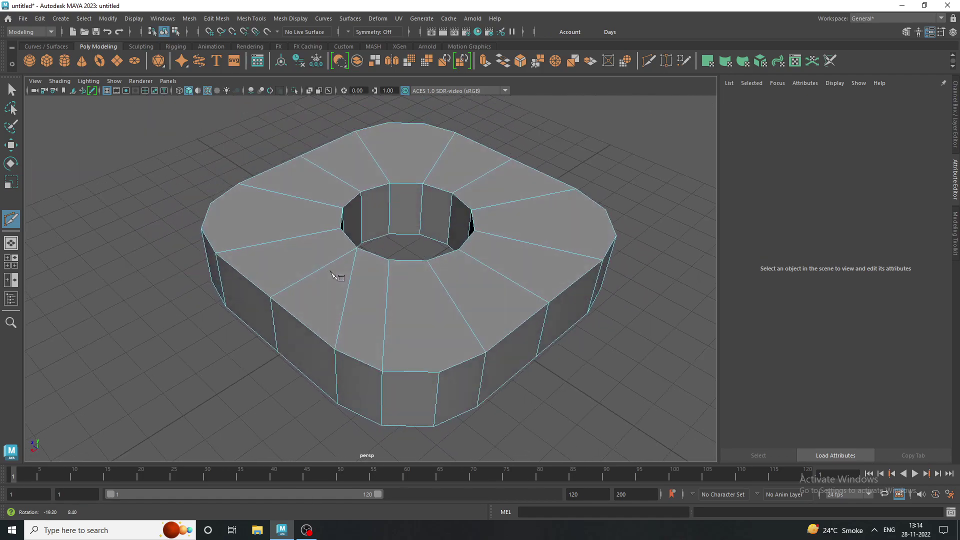
pyautogui.click(295, 238)
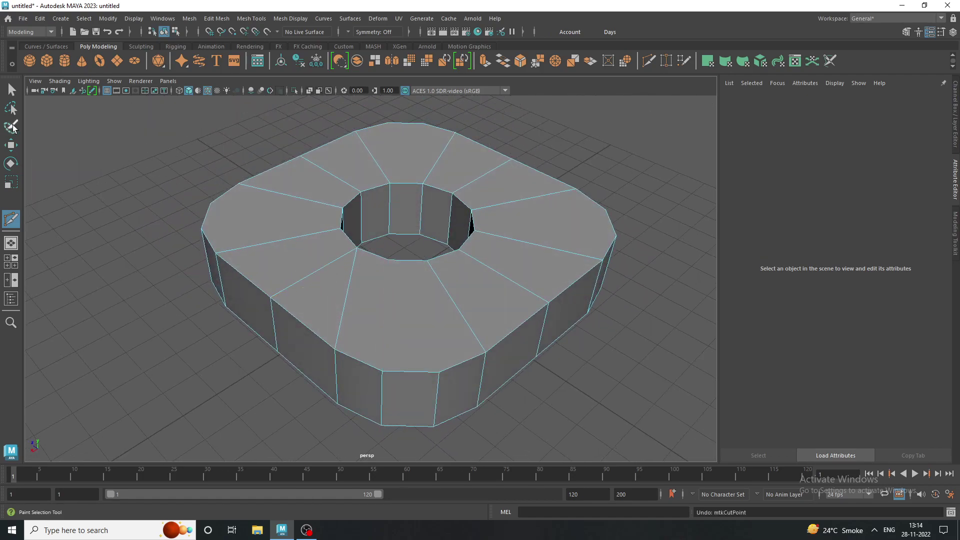
# Step: Delete the stray radial edge running from the hole to the rim on the slab's top
pyautogui.click(11, 90)
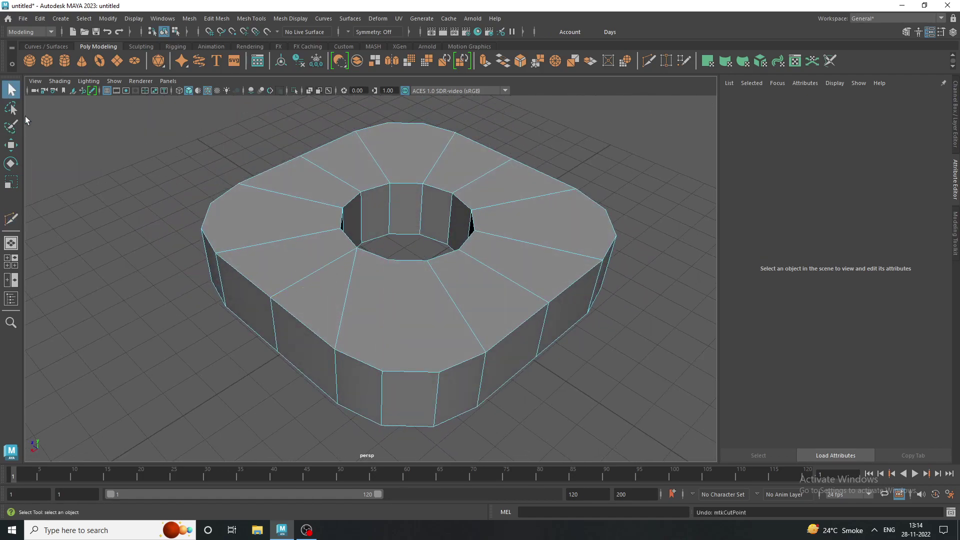
pyautogui.click(346, 287)
pyautogui.press('Delete')
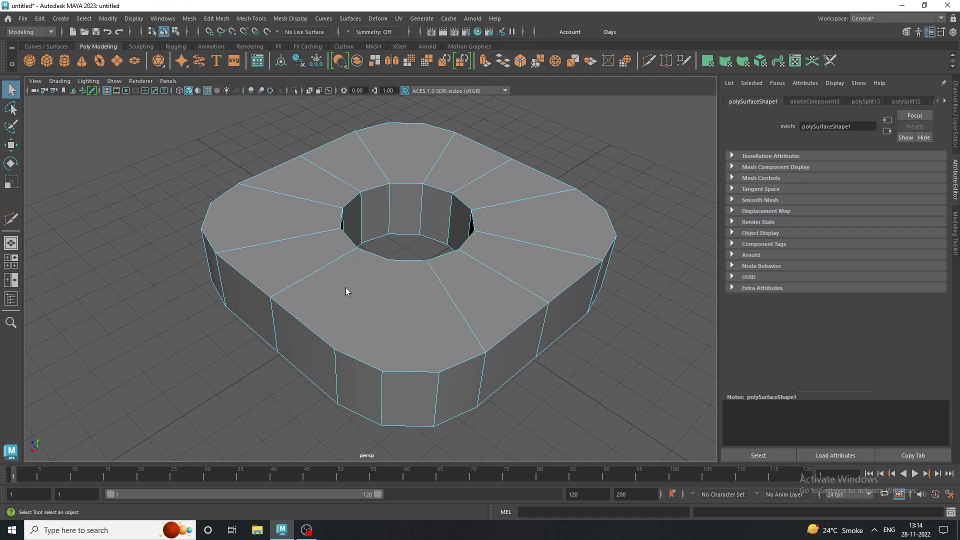
# Step: Multi-Cut new edges from the slab's outer rim vertices to the hole vertices
pyautogui.moveTo(353, 288)
pyautogui.mouseDown(button='right')
pyautogui.moveTo(325, 256)
pyautogui.moveTo(308, 278)
pyautogui.mouseUp(button='right')
pyautogui.press('q')
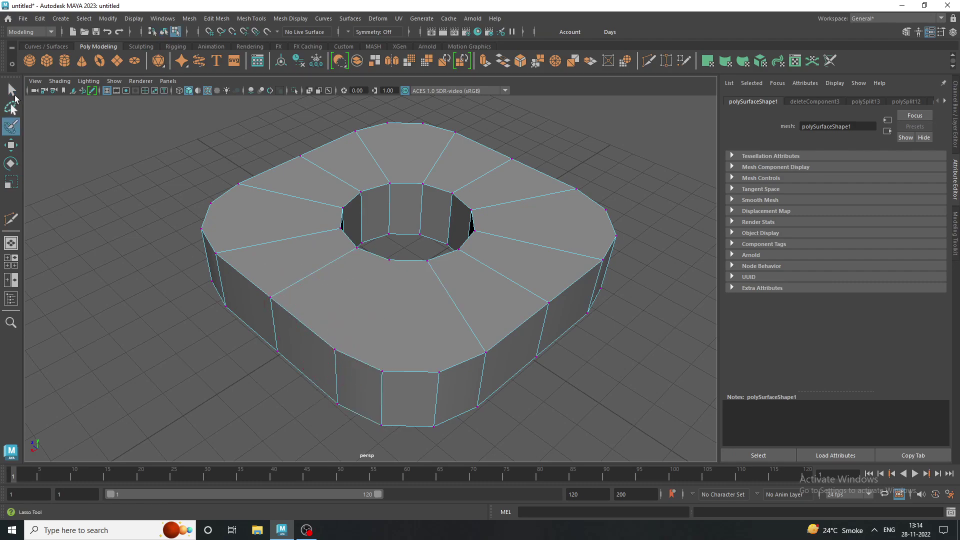
pyautogui.moveTo(358, 303)
pyautogui.mouseDown(button='right')
pyautogui.moveTo(334, 280)
pyautogui.moveTo(311, 294)
pyautogui.mouseUp(button='right')
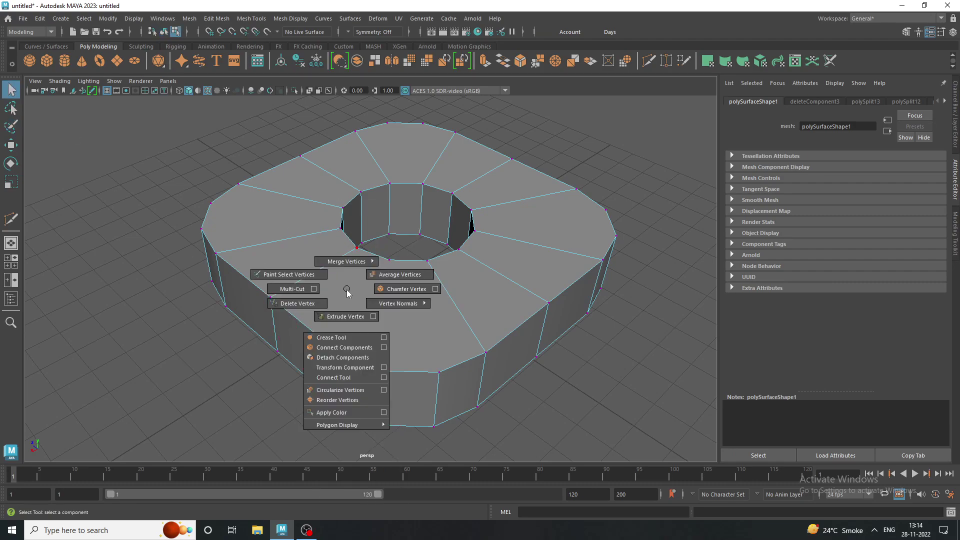
pyautogui.click(357, 248)
pyautogui.press('Return')
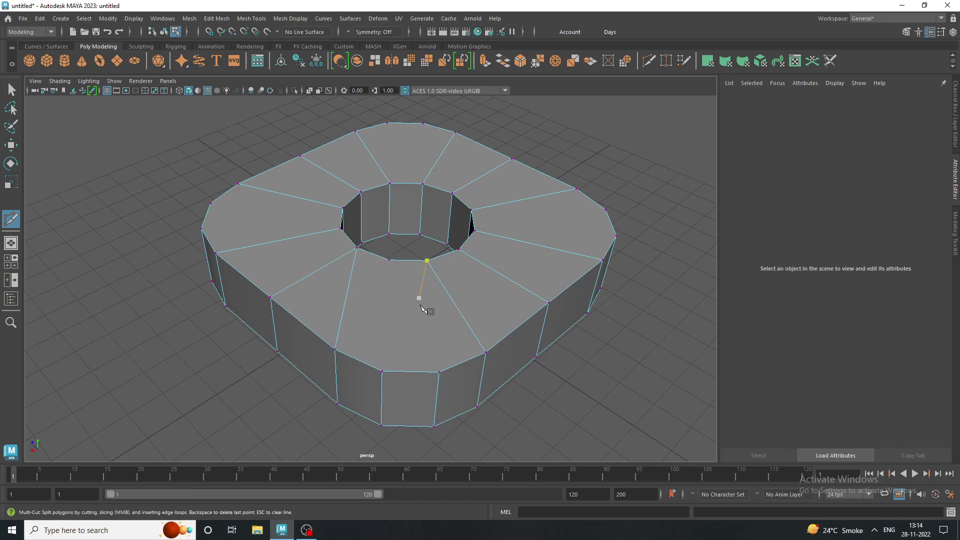
pyautogui.moveTo(588, 411)
pyautogui.keyDown('alt'); pyautogui.mouseDown()
pyautogui.moveTo(590, 429)
pyautogui.moveTo(710, 413)
pyautogui.moveTo(405, 399)
pyautogui.moveTo(583, 414)
pyautogui.mouseUp(); pyautogui.keyUp('alt')
pyautogui.hotkey('ctrl', 'z')
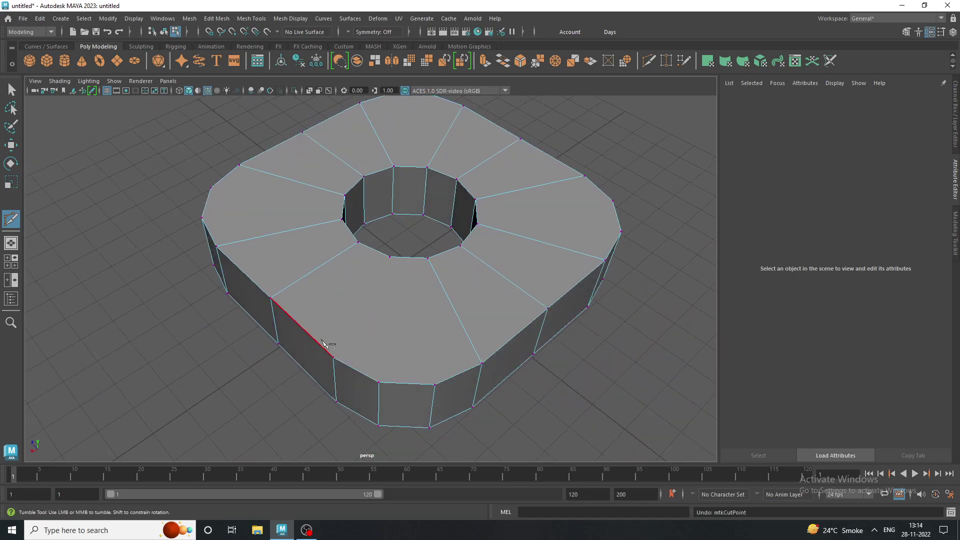
pyautogui.click(334, 357)
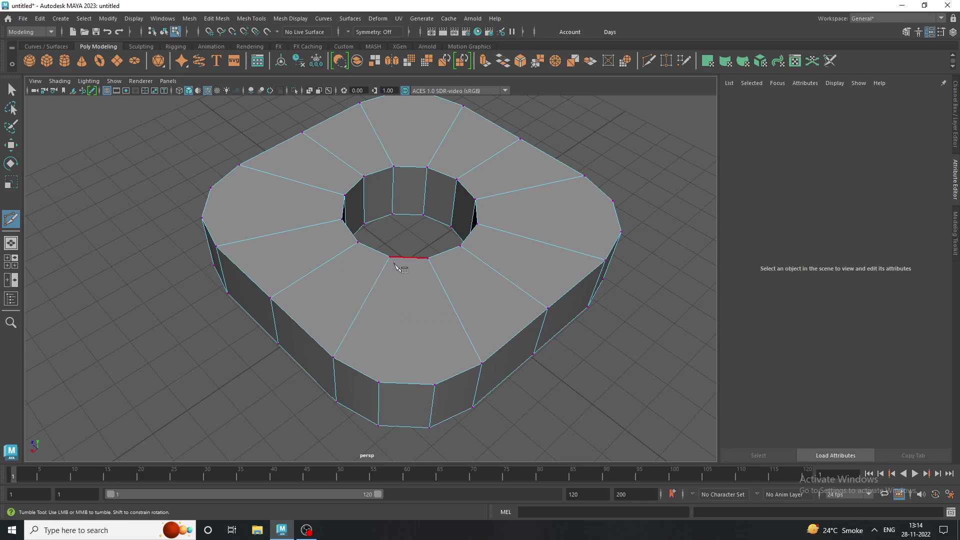
pyautogui.moveTo(397, 266)
pyautogui.keyDown('alt'); pyautogui.mouseDown()
pyautogui.moveTo(353, 294)
pyautogui.moveTo(380, 298)
pyautogui.moveTo(490, 391)
pyautogui.mouseUp(); pyautogui.keyUp('alt')
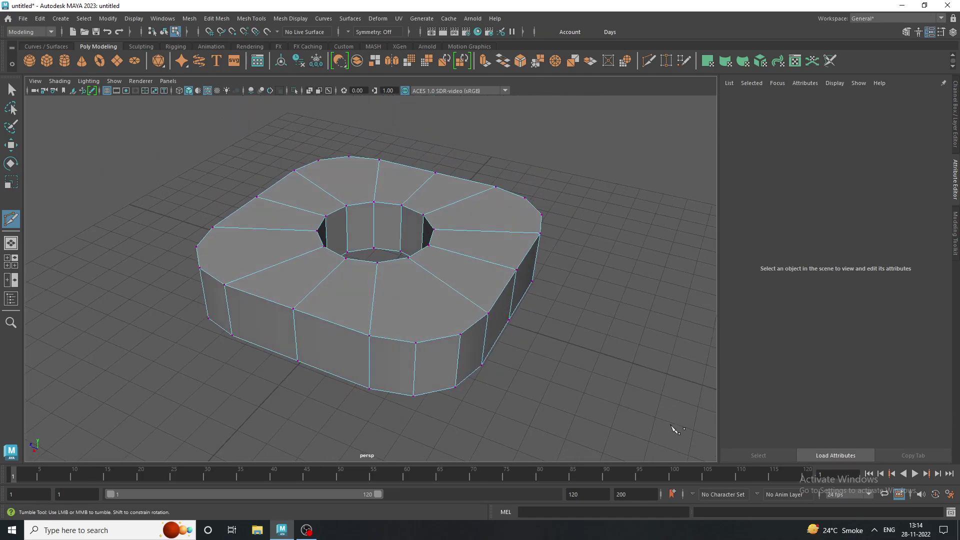
pyautogui.moveTo(418, 358)
pyautogui.keyDown('alt'); pyautogui.mouseDown()
pyautogui.moveTo(501, 386)
pyautogui.moveTo(464, 386)
pyautogui.moveTo(560, 383)
pyautogui.mouseUp(); pyautogui.keyUp('alt')
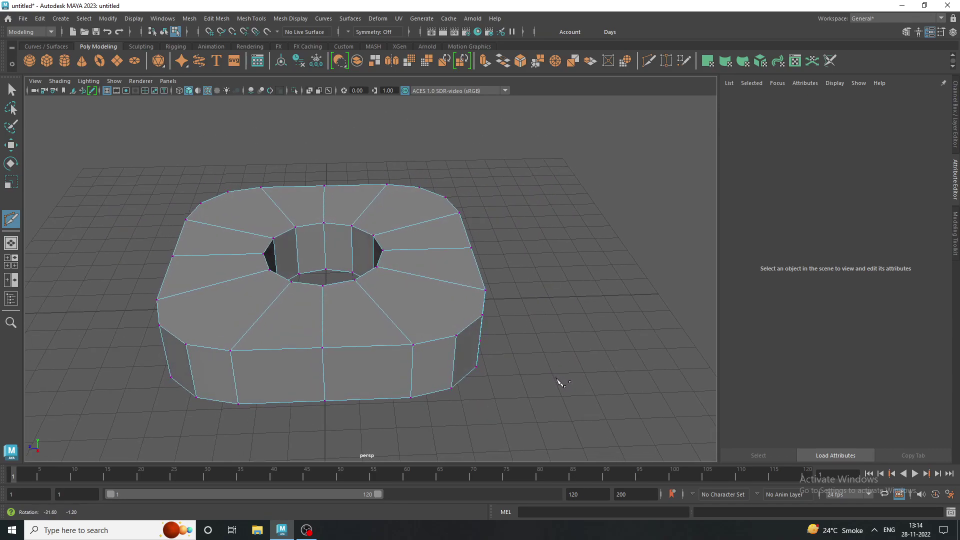
pyautogui.moveTo(466, 339)
pyautogui.keyDown('alt'); pyautogui.mouseDown()
pyautogui.moveTo(531, 365)
pyautogui.moveTo(438, 349)
pyautogui.moveTo(523, 358)
pyautogui.mouseUp(); pyautogui.keyUp('alt')
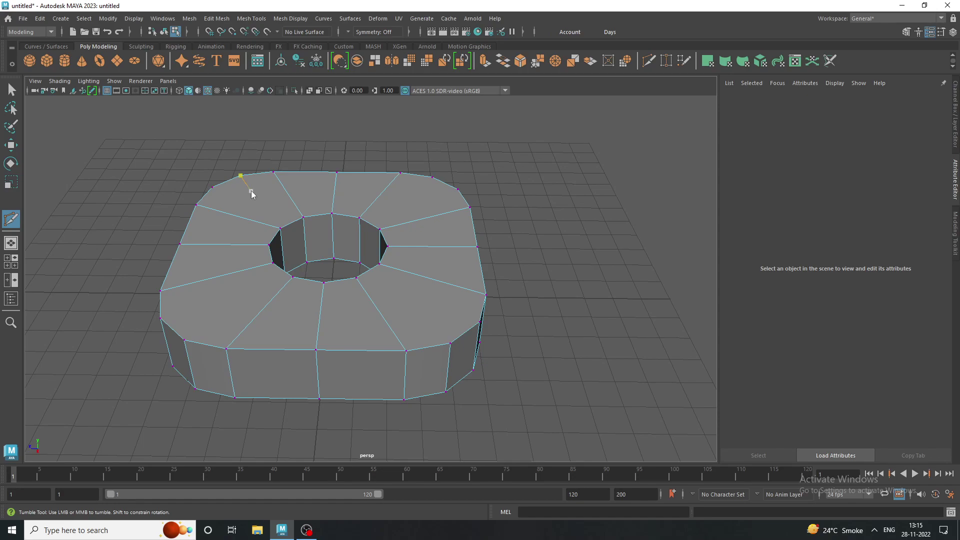
# Step: Hide the viewport grid and zoom in closer on the slab
pyautogui.press('q')
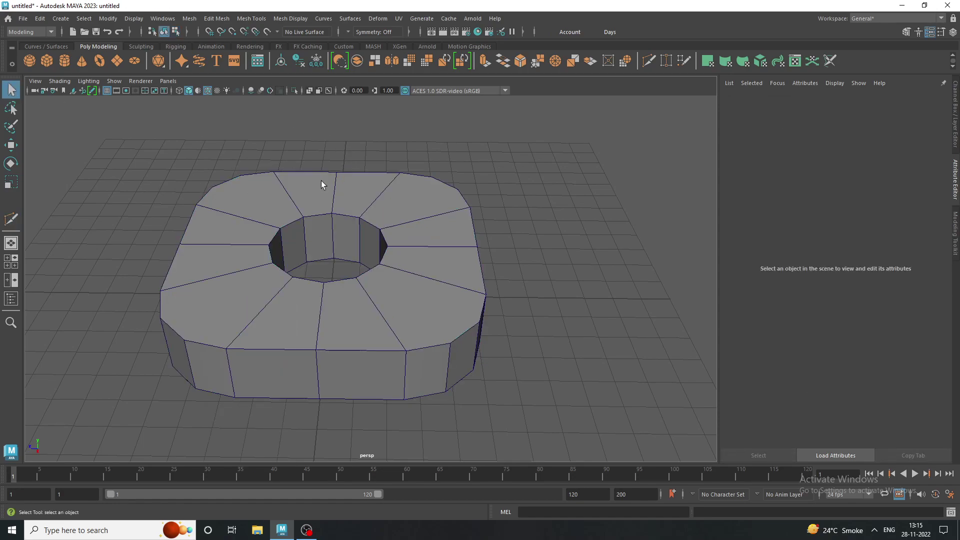
pyautogui.moveTo(435, 343)
pyautogui.keyDown('alt'); pyautogui.mouseDown()
pyautogui.moveTo(441, 219)
pyautogui.moveTo(388, 204)
pyautogui.mouseUp(); pyautogui.keyUp('alt')
pyautogui.click(343, 253)
pyautogui.moveTo(343, 254)
pyautogui.keyDown('alt'); pyautogui.mouseDown()
pyautogui.moveTo(341, 308)
pyautogui.moveTo(277, 290)
pyautogui.moveTo(300, 280)
pyautogui.moveTo(211, 148)
pyautogui.mouseUp(); pyautogui.keyUp('alt')
pyautogui.click(107, 91)
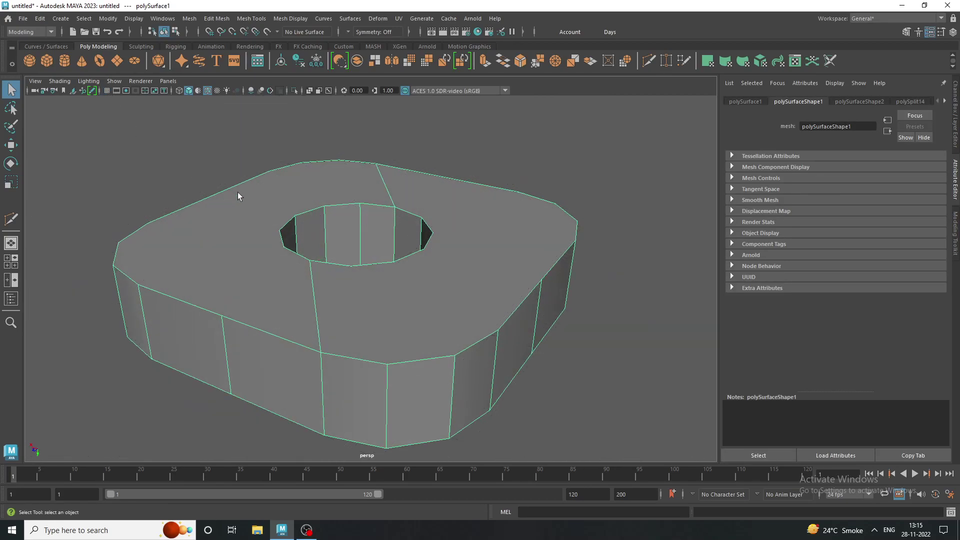
pyautogui.keyDown('alt'); pyautogui.moveTo(238, 192); pyautogui.dragTo(298, 293, button='right'); pyautogui.keyUp('alt')
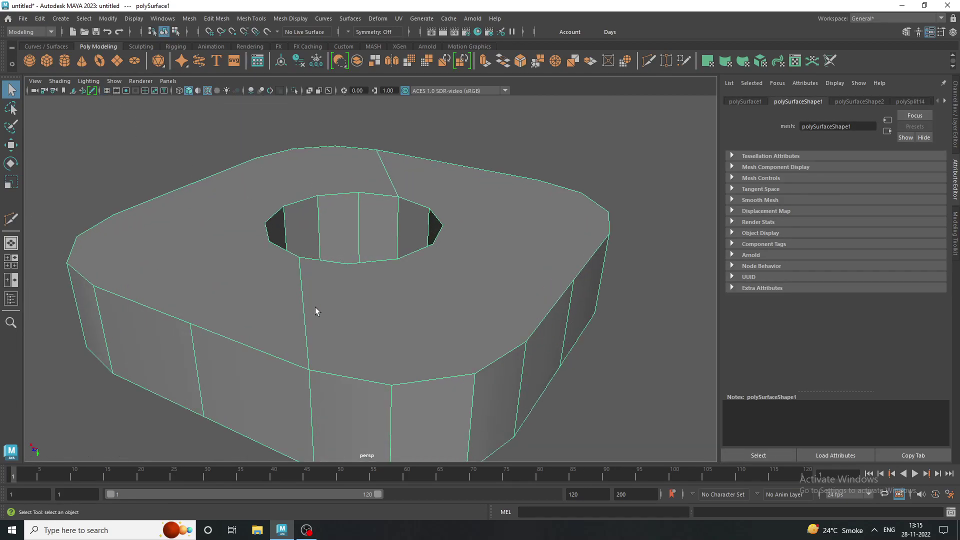
pyautogui.scroll(-3, 316, 311)
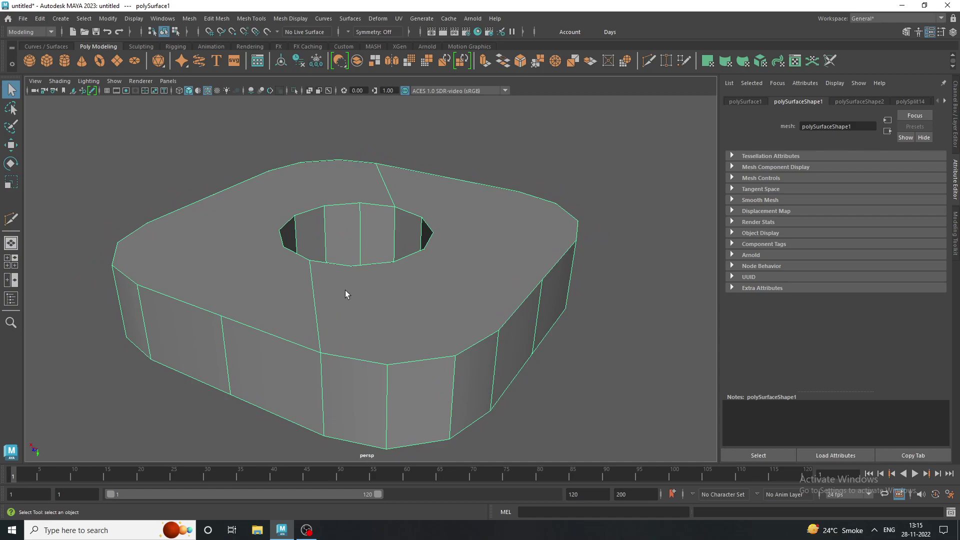
# Step: Multi-Cut a new edge from a hole vertex to an outer rim vertex
pyautogui.moveTo(346, 234); pyautogui.dragTo(301, 239, button='right')
pyautogui.keyDown('shift'); pyautogui.moveTo(229, 306); pyautogui.dragTo(172, 306, button='right'); pyautogui.keyUp('shift')
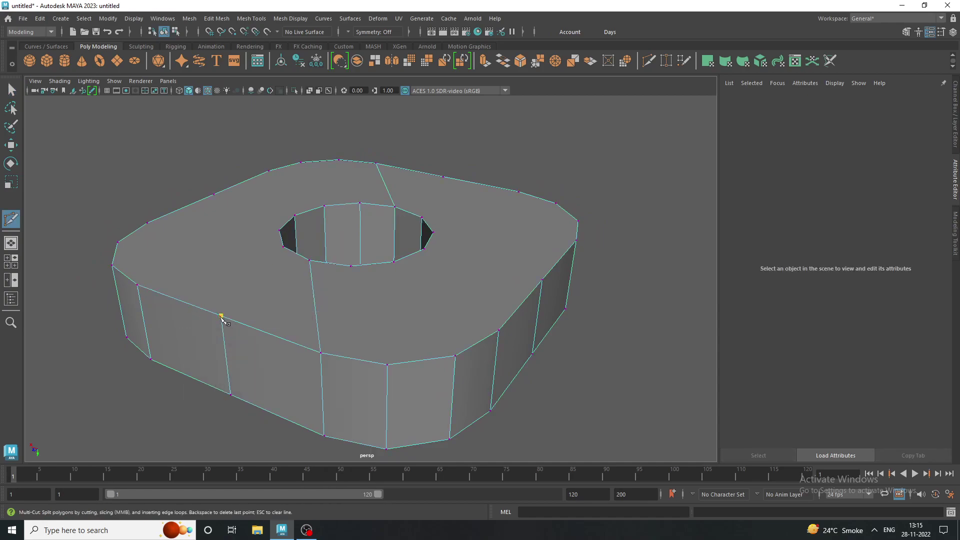
pyautogui.keyDown('alt'); pyautogui.moveTo(222, 317); pyautogui.dragTo(306, 329); pyautogui.keyUp('alt')
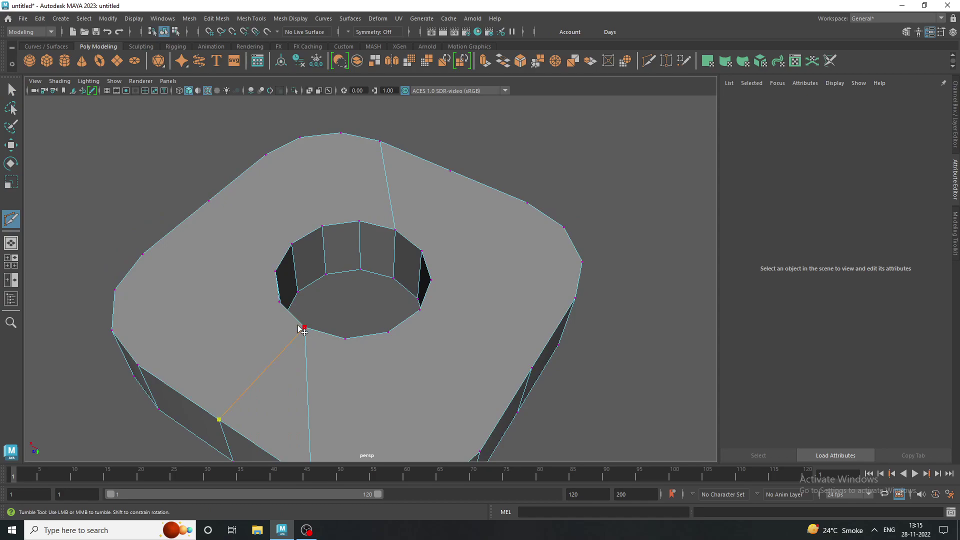
pyautogui.click(395, 230)
pyautogui.click(450, 171)
pyautogui.moveTo(450, 172)
pyautogui.keyDown('alt'); pyautogui.mouseDown()
pyautogui.moveTo(377, 180)
pyautogui.moveTo(322, 208)
pyautogui.mouseUp(); pyautogui.keyUp('alt')
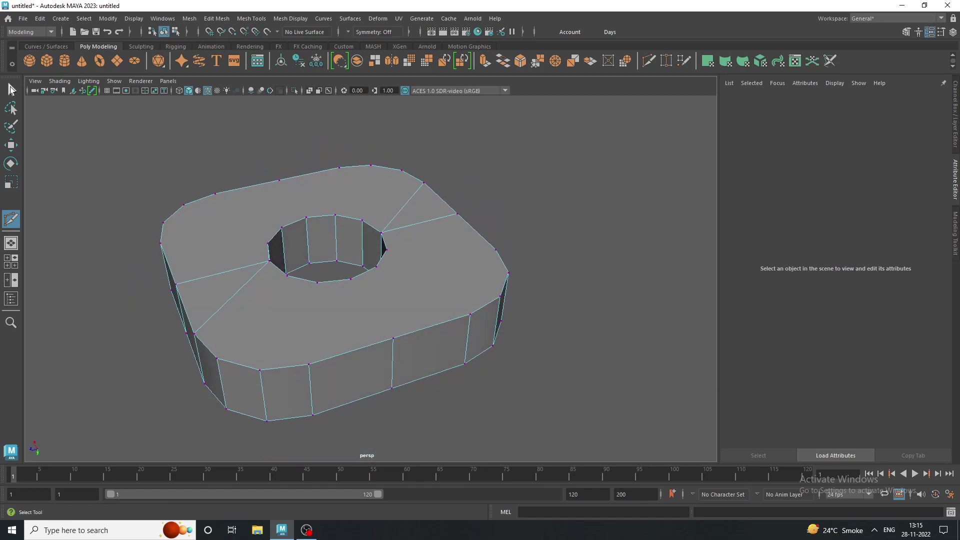
# Step: Delete the unwanted old radial edges from the slab's top face
pyautogui.press('q')
pyautogui.moveTo(431, 219); pyautogui.dragTo(415, 199, button='right')
pyautogui.click(414, 196)
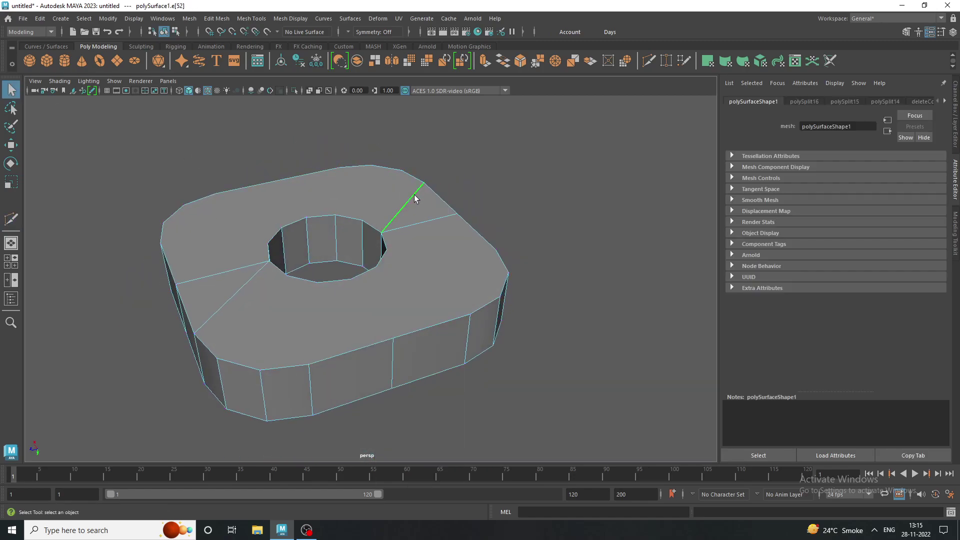
pyautogui.press('Delete')
pyautogui.press('Delete')
pyautogui.keyDown('alt'); pyautogui.moveTo(275, 302); pyautogui.dragTo(336, 302); pyautogui.keyUp('alt')
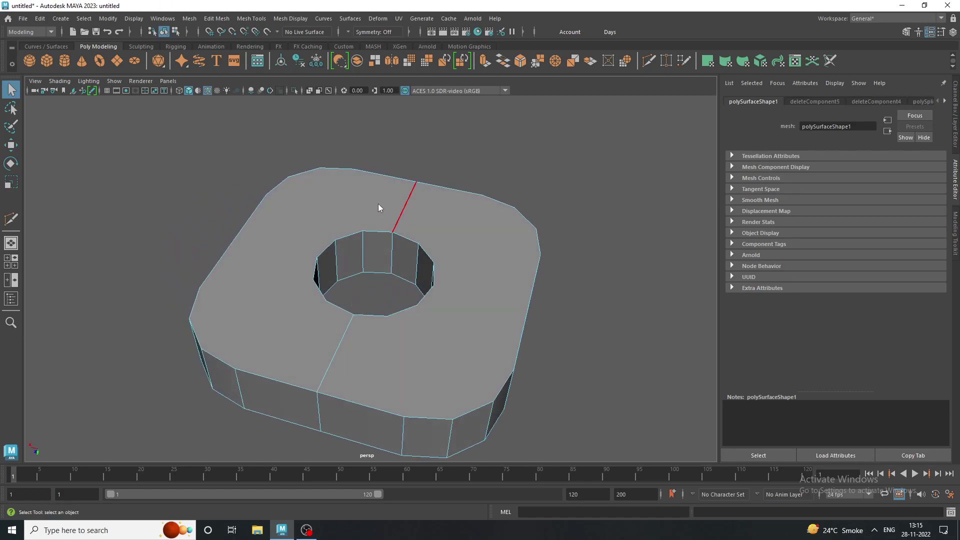
pyautogui.moveTo(379, 203)
pyautogui.mouseDown(button='right')
pyautogui.moveTo(321, 194)
pyautogui.moveTo(323, 207)
pyautogui.mouseUp(button='right')
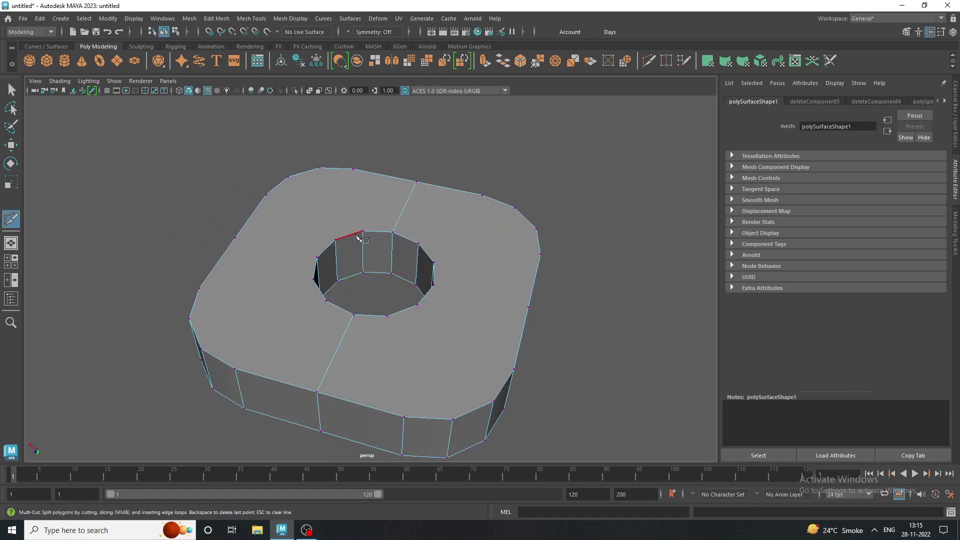
# Step: Commit the rim-to-hole edge and begin another cut at a hole vertex
pyautogui.click(355, 170)
pyautogui.press('Return')
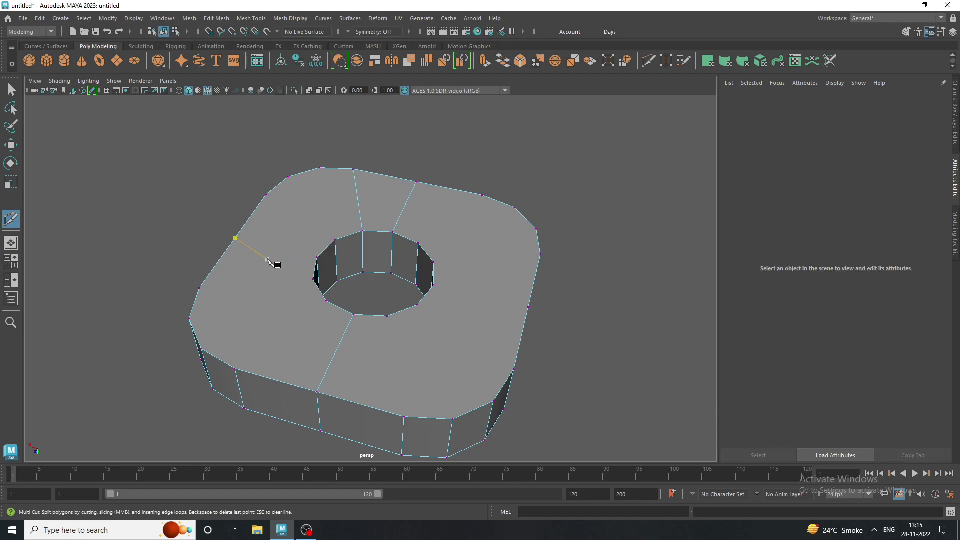
pyautogui.keyDown('alt'); pyautogui.moveTo(268, 259); pyautogui.dragTo(225, 259); pyautogui.keyUp('alt')
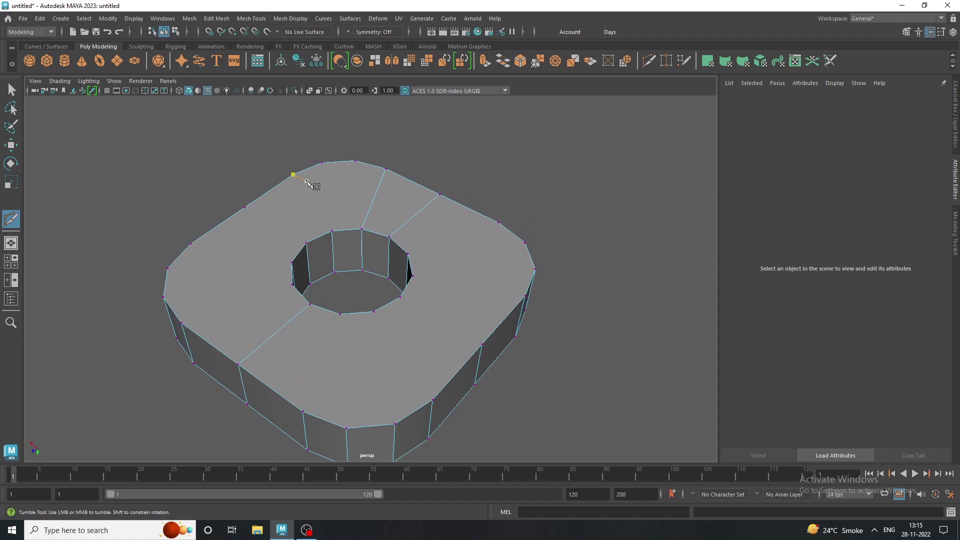
pyautogui.press('BackSpace')
pyautogui.click(307, 242)
pyautogui.moveTo(300, 181)
pyautogui.keyDown('alt'); pyautogui.mouseDown()
pyautogui.moveTo(272, 189)
pyautogui.moveTo(278, 181)
pyautogui.mouseUp(); pyautogui.keyUp('alt')
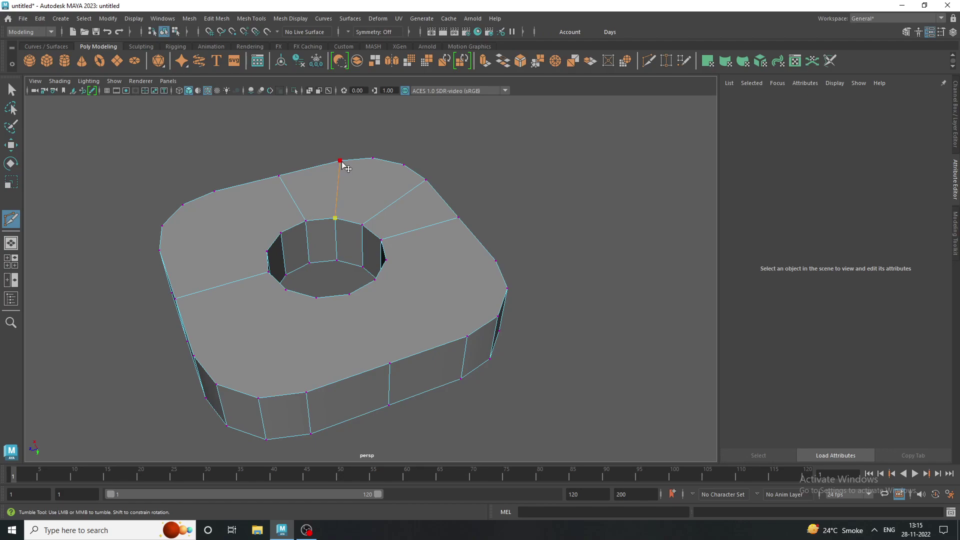
pyautogui.keyDown('alt'); pyautogui.moveTo(343, 164); pyautogui.dragTo(279, 166); pyautogui.keyUp('alt')
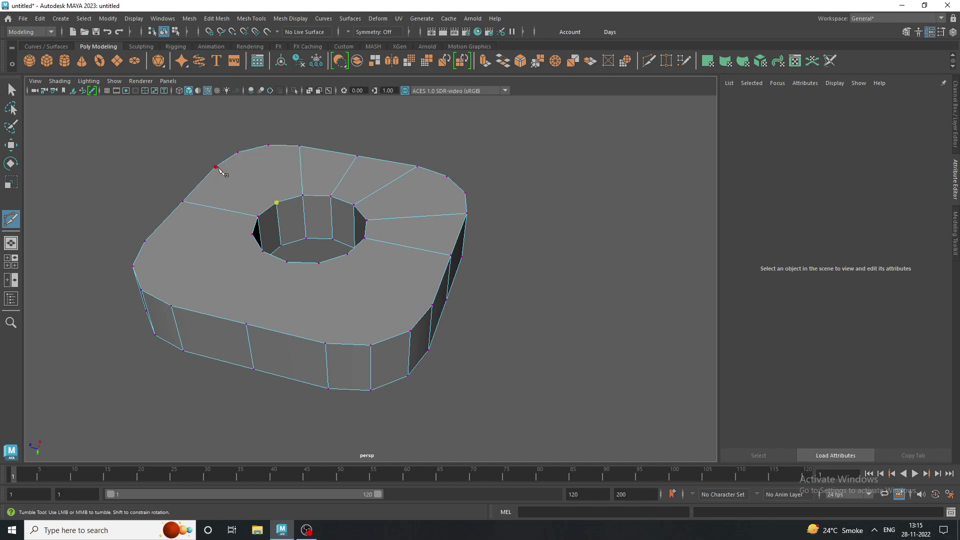
pyautogui.keyDown('alt'); pyautogui.moveTo(225, 171); pyautogui.dragTo(270, 269); pyautogui.keyUp('alt')
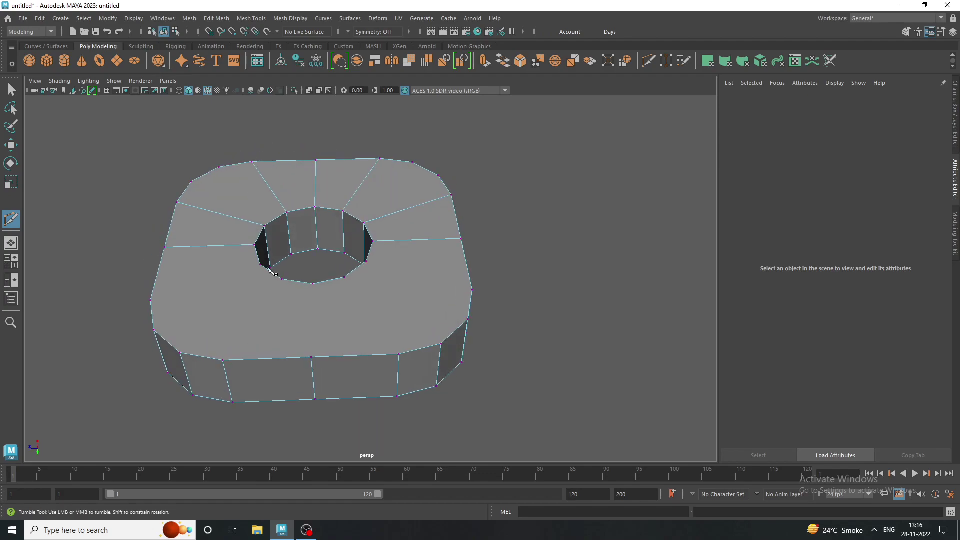
pyautogui.keyDown('alt'); pyautogui.moveTo(212, 301); pyautogui.dragTo(263, 292); pyautogui.keyUp('alt')
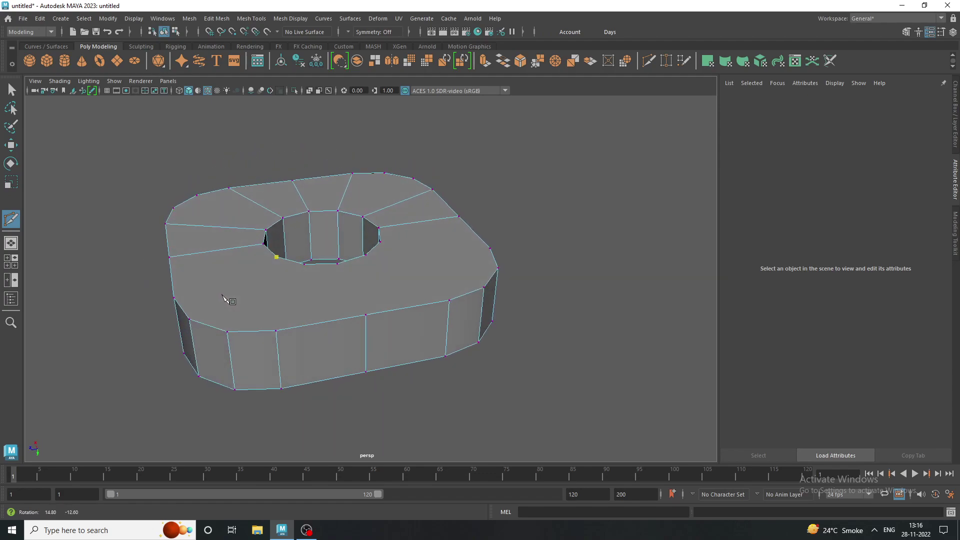
pyautogui.moveTo(350, 317)
pyautogui.keyDown('alt'); pyautogui.mouseDown()
pyautogui.moveTo(386, 375)
pyautogui.moveTo(420, 369)
pyautogui.mouseUp(); pyautogui.keyUp('alt')
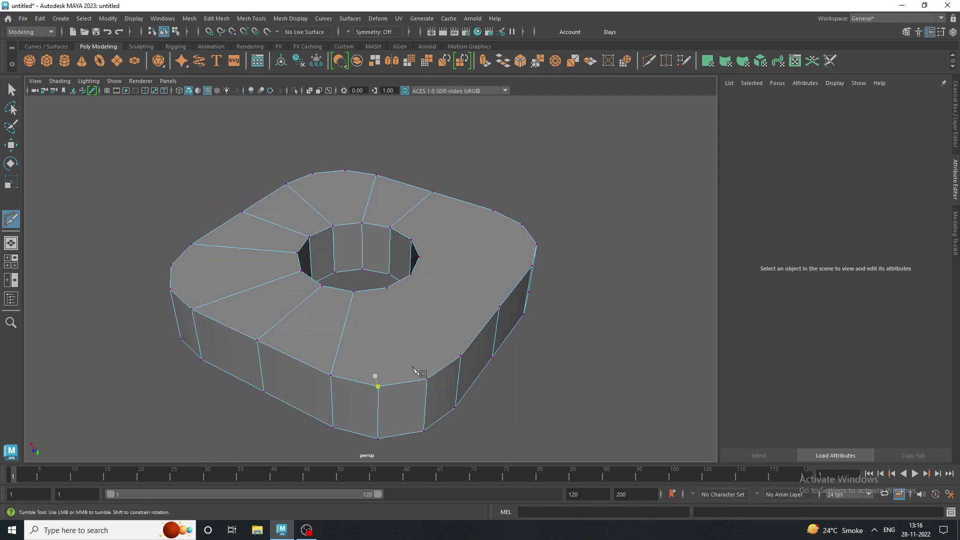
# Step: Cut an edge from an outer rim vertex to the right corner vertex
pyautogui.click(461, 357)
pyautogui.keyDown('alt'); pyautogui.moveTo(388, 290); pyautogui.dragTo(370, 298); pyautogui.keyUp('alt')
pyautogui.keyDown('alt'); pyautogui.moveTo(403, 260); pyautogui.dragTo(346, 268); pyautogui.keyUp('alt')
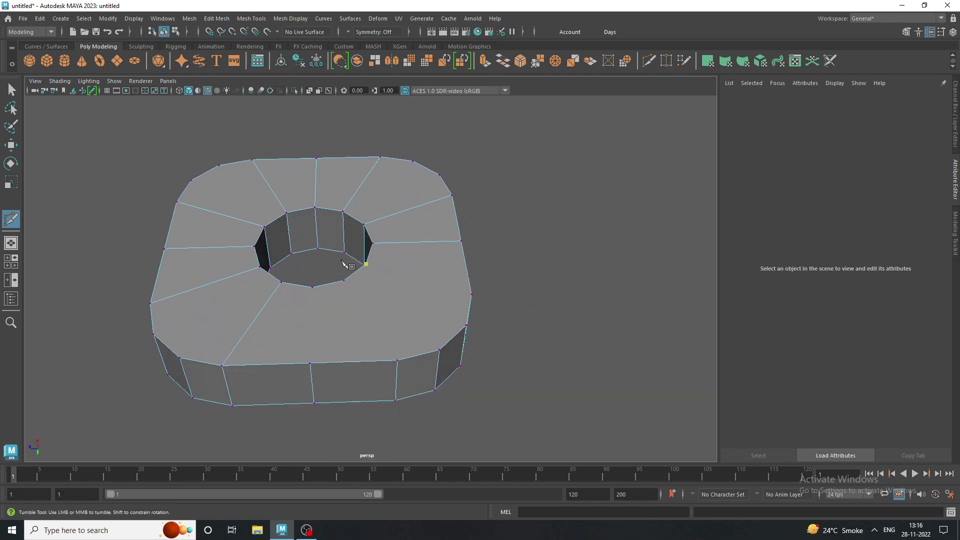
pyautogui.click(471, 295)
pyautogui.press('Return')
pyautogui.keyDown('alt'); pyautogui.moveTo(418, 279); pyautogui.dragTo(397, 268); pyautogui.keyUp('alt')
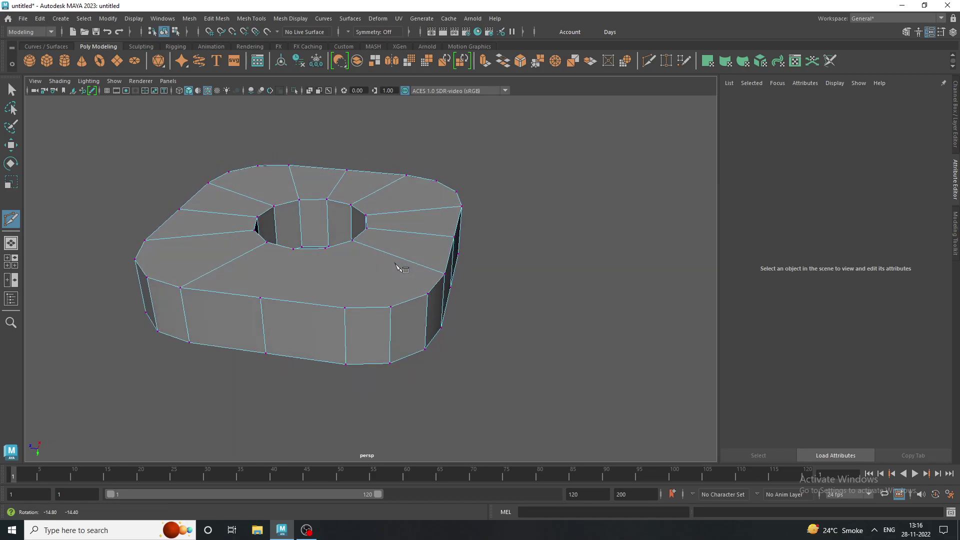
# Step: Begin a further cut at the front rim vertex while orbiting around the slab
pyautogui.click(345, 309)
pyautogui.keyDown('alt'); pyautogui.moveTo(345, 309); pyautogui.dragTo(347, 343); pyautogui.keyUp('alt')
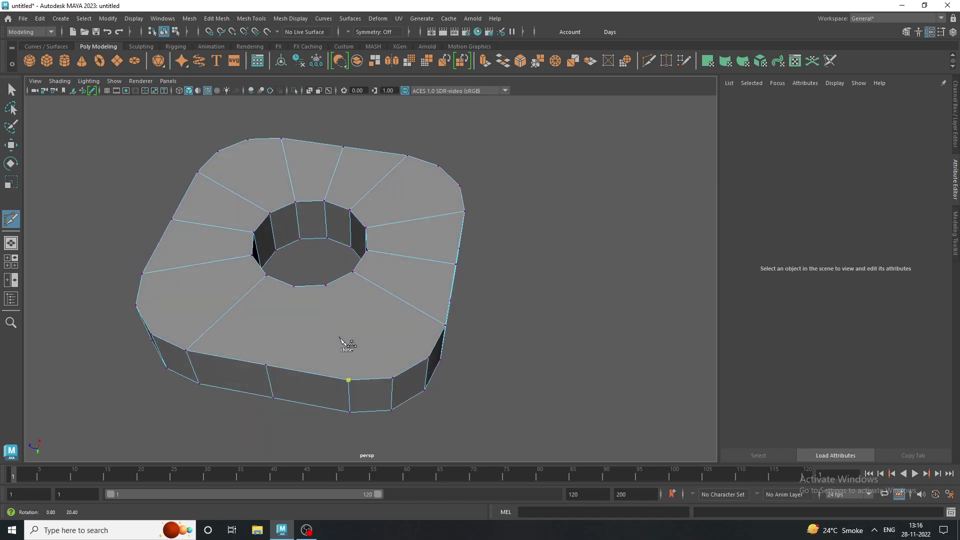
pyautogui.keyDown('alt'); pyautogui.moveTo(480, 345); pyautogui.dragTo(521, 343); pyautogui.keyUp('alt')
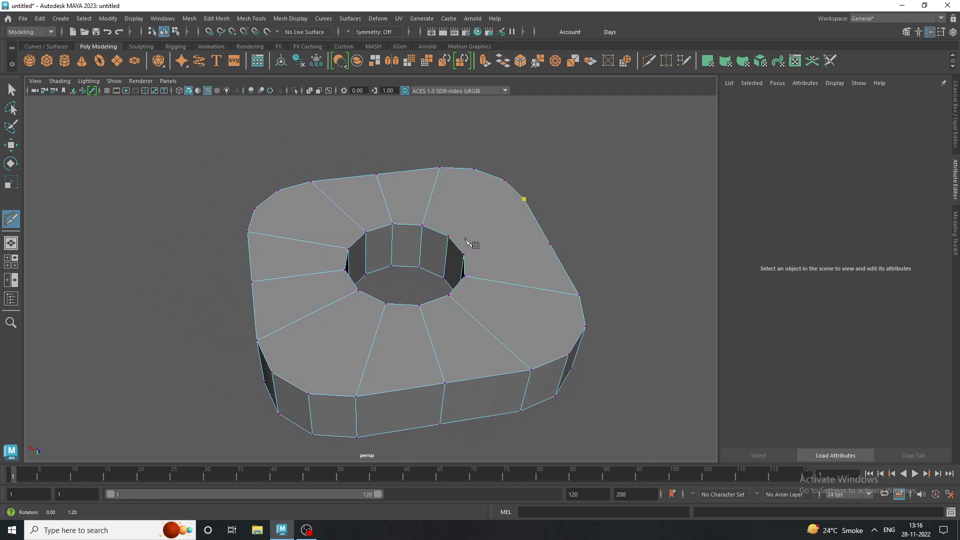
pyautogui.keyDown('alt'); pyautogui.moveTo(451, 240); pyautogui.dragTo(493, 242); pyautogui.keyUp('alt')
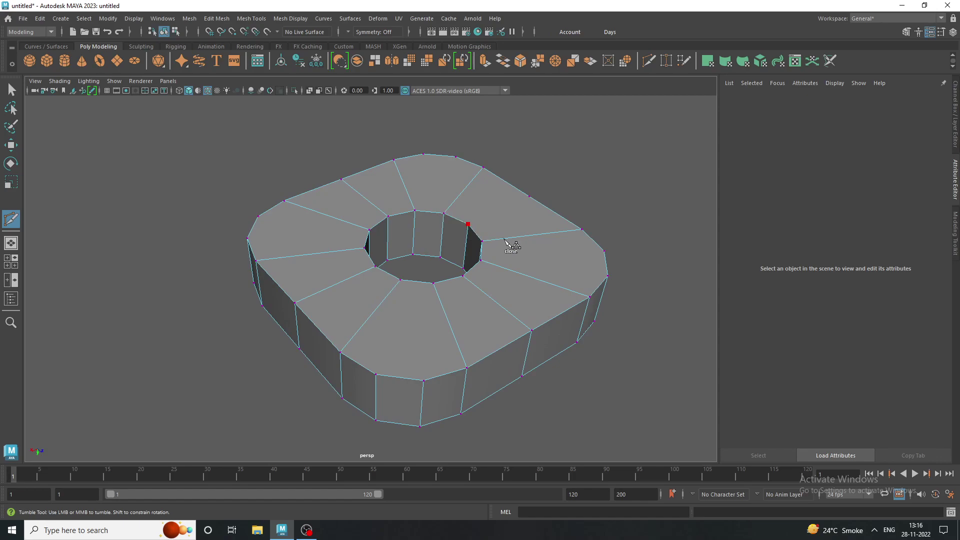
pyautogui.keyDown('alt'); pyautogui.moveTo(506, 244); pyautogui.dragTo(540, 248); pyautogui.keyUp('alt')
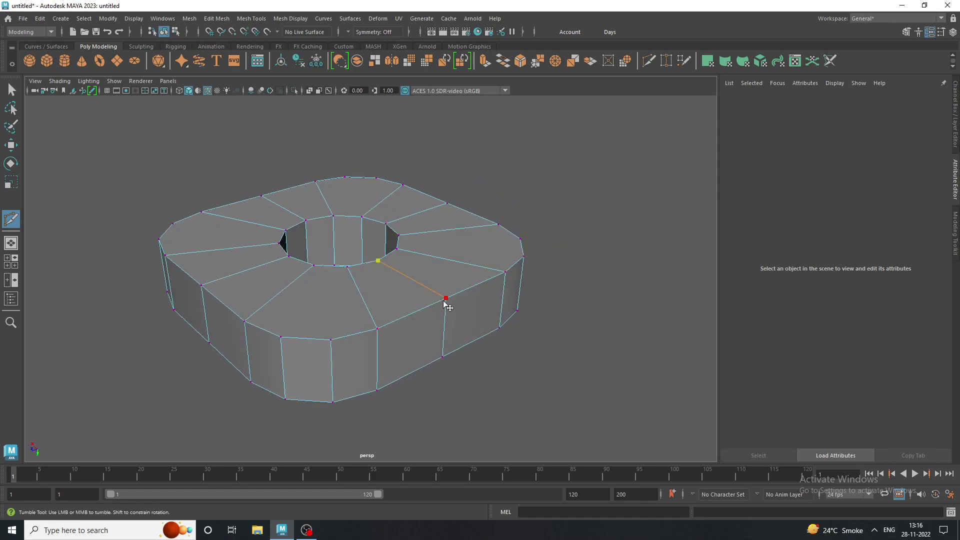
pyautogui.keyDown('alt'); pyautogui.moveTo(443, 303); pyautogui.dragTo(450, 322); pyautogui.keyUp('alt')
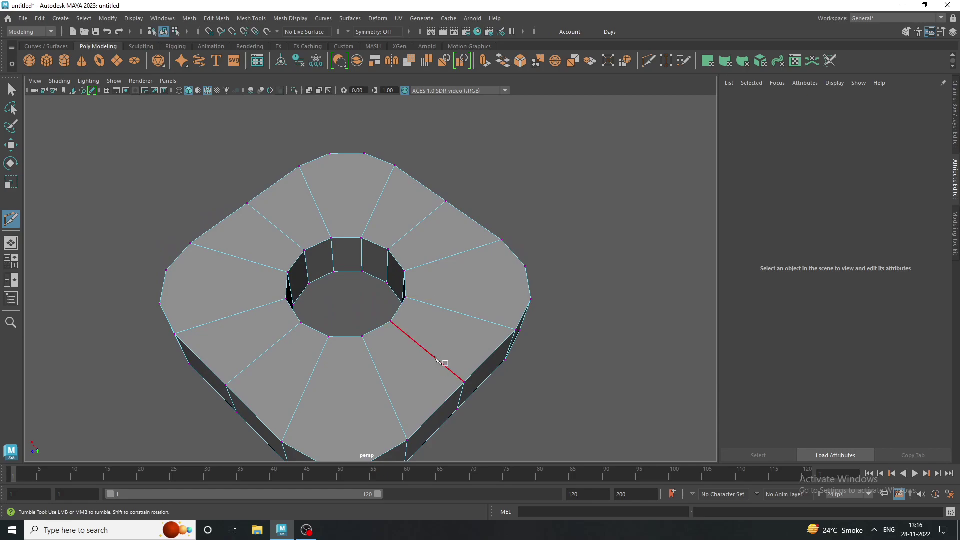
pyautogui.moveTo(444, 360)
pyautogui.keyDown('alt'); pyautogui.mouseDown()
pyautogui.moveTo(404, 205)
pyautogui.moveTo(467, 337)
pyautogui.moveTo(353, 275)
pyautogui.mouseUp(); pyautogui.keyUp('alt')
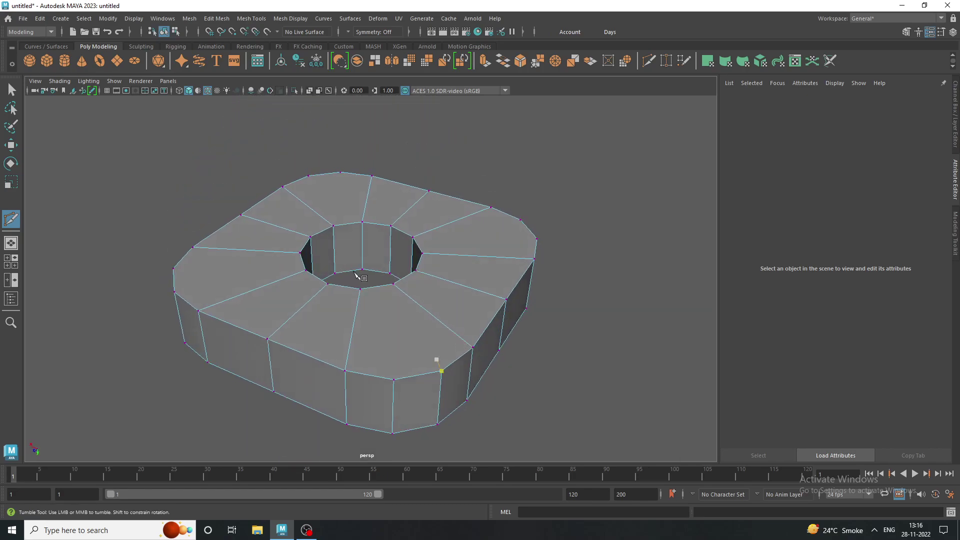
# Step: Marquee-select all of the slab's vertices
pyautogui.press('q')
pyautogui.moveTo(326, 178); pyautogui.dragTo(277, 178, button='right')
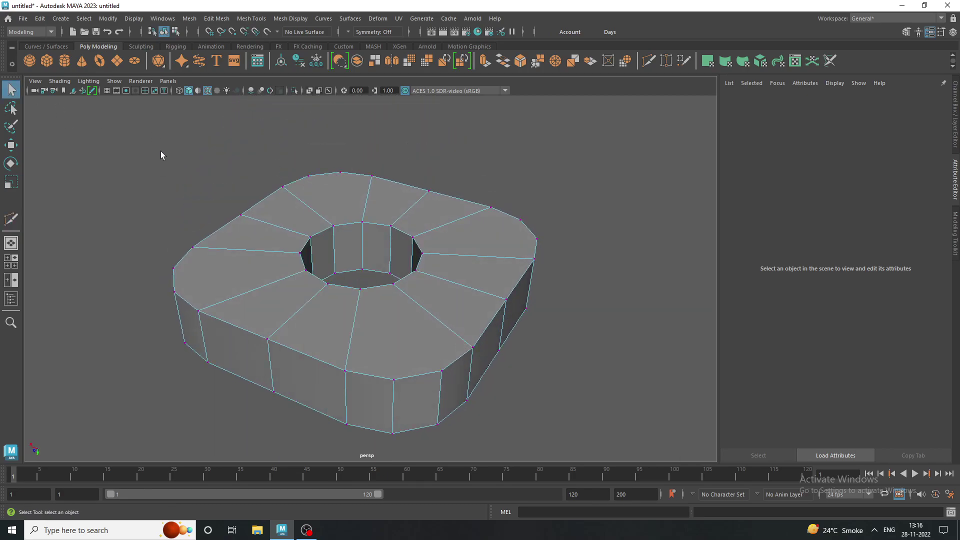
pyautogui.moveTo(122, 140)
pyautogui.mouseDown()
pyautogui.moveTo(581, 434)
pyautogui.moveTo(542, 380)
pyautogui.moveTo(469, 362)
pyautogui.moveTo(459, 294)
pyautogui.moveTo(519, 373)
pyautogui.moveTo(506, 368)
pyautogui.mouseUp()
# Step: Delete the redundant vertices and zoom in on the slab
pyautogui.press('Delete')
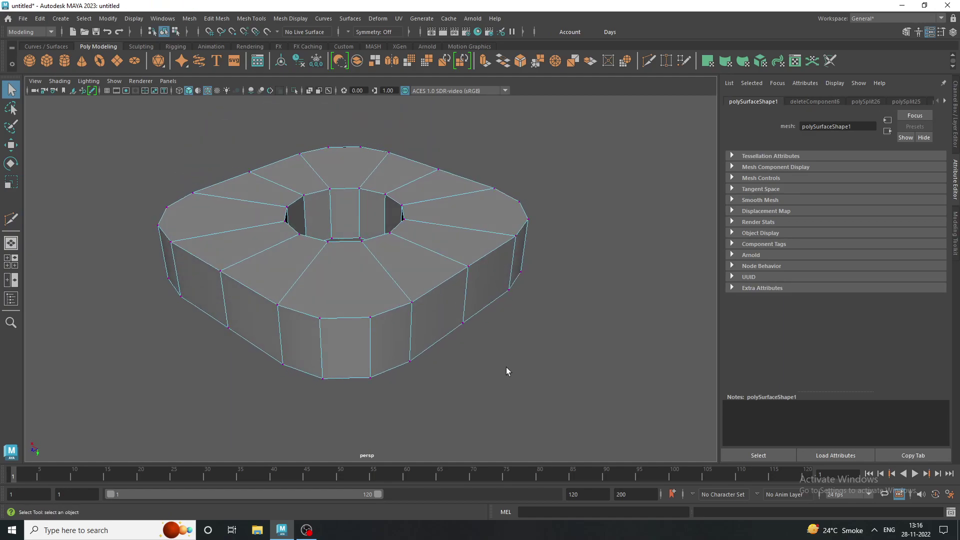
pyautogui.keyDown('alt'); pyautogui.moveTo(398, 230); pyautogui.dragTo(448, 285, button='right'); pyautogui.keyUp('alt')
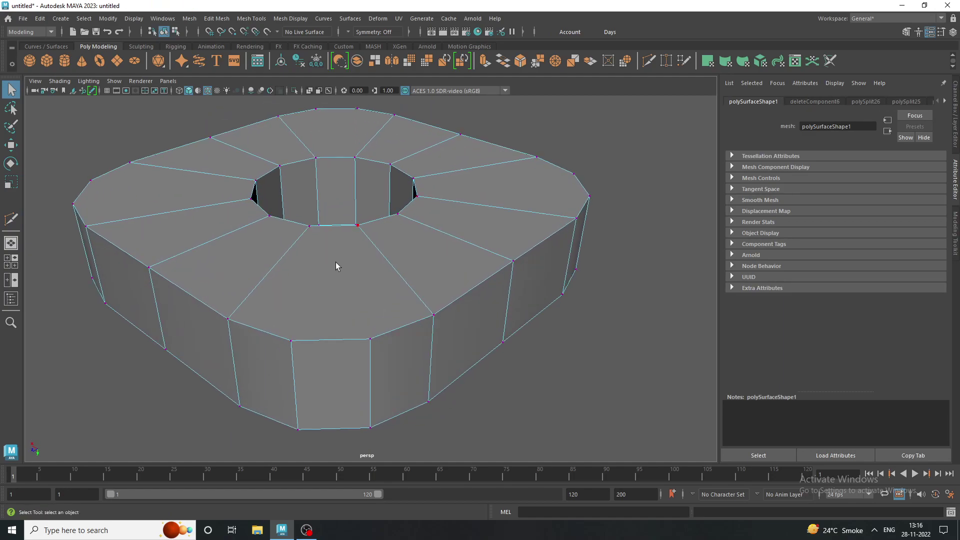
pyautogui.moveTo(323, 246); pyautogui.dragTo(277, 238, button='right')
# Step: Multi-Cut a ring of edges across the top faces around the hole, dividing the rounded corners
pyautogui.keyDown('shift'); pyautogui.moveTo(359, 279); pyautogui.dragTo(303, 279, button='right'); pyautogui.keyUp('shift')
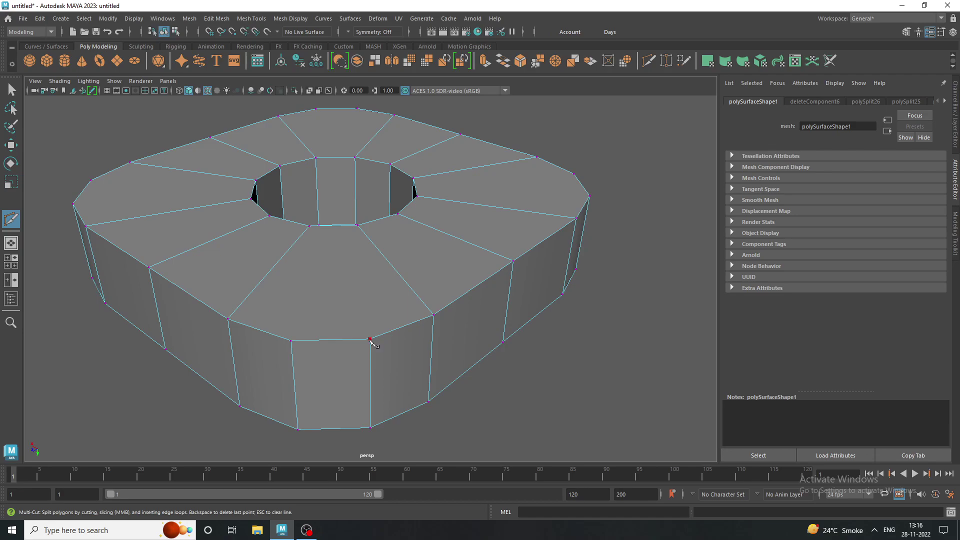
pyautogui.click(574, 173)
pyautogui.rightClick(574, 174)
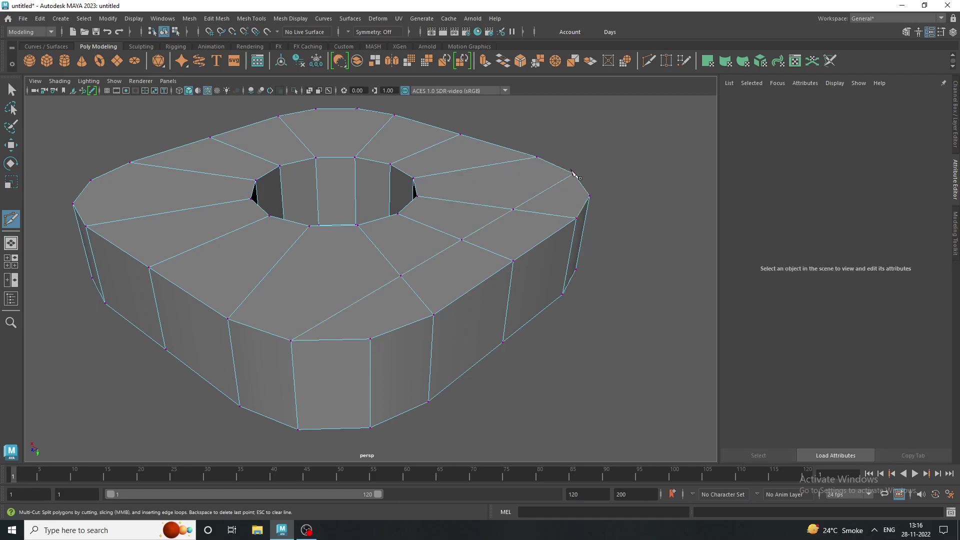
pyautogui.click(371, 339)
pyautogui.keyDown('alt'); pyautogui.moveTo(93, 183); pyautogui.dragTo(145, 285, button='middle'); pyautogui.keyUp('alt')
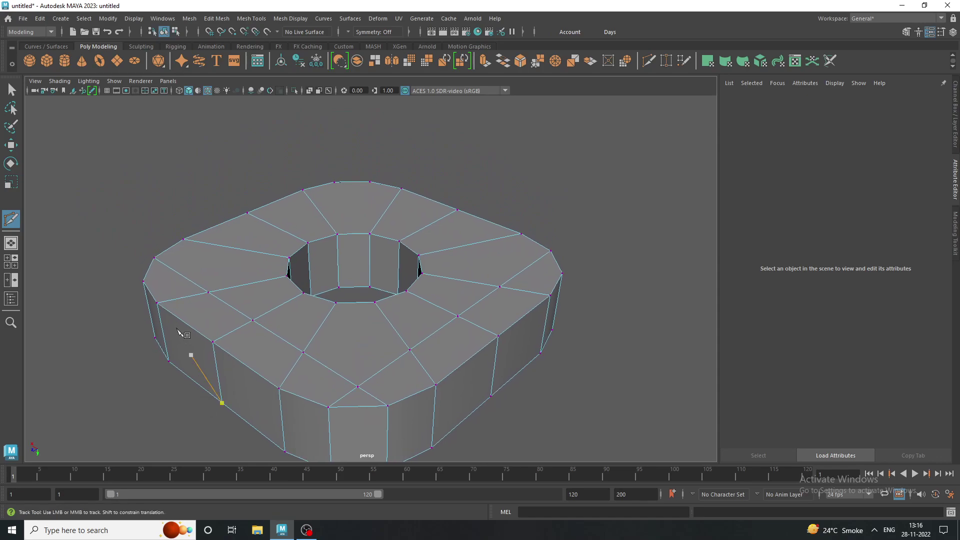
pyautogui.click(143, 282)
pyautogui.moveTo(560, 277)
pyautogui.keyDown('alt'); pyautogui.mouseDown()
pyautogui.moveTo(410, 299)
pyautogui.moveTo(422, 342)
pyautogui.moveTo(396, 253)
pyautogui.moveTo(336, 219)
pyautogui.moveTo(271, 212)
pyautogui.moveTo(294, 274)
pyautogui.moveTo(302, 356)
pyautogui.mouseUp(); pyautogui.keyUp('alt')
pyautogui.click(302, 351)
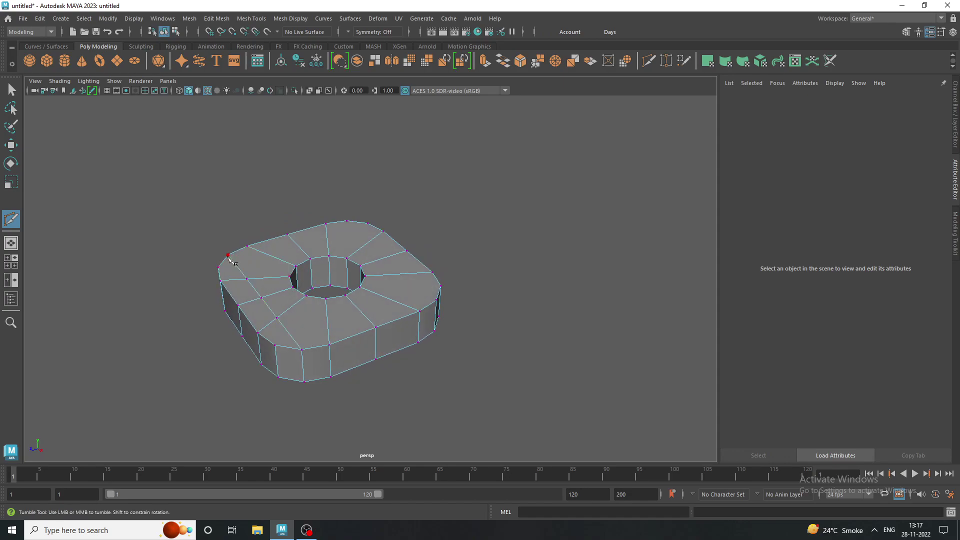
pyautogui.moveTo(230, 261)
pyautogui.keyDown('alt'); pyautogui.mouseDown()
pyautogui.moveTo(292, 247)
pyautogui.moveTo(280, 280)
pyautogui.moveTo(288, 305)
pyautogui.mouseUp(); pyautogui.keyUp('alt')
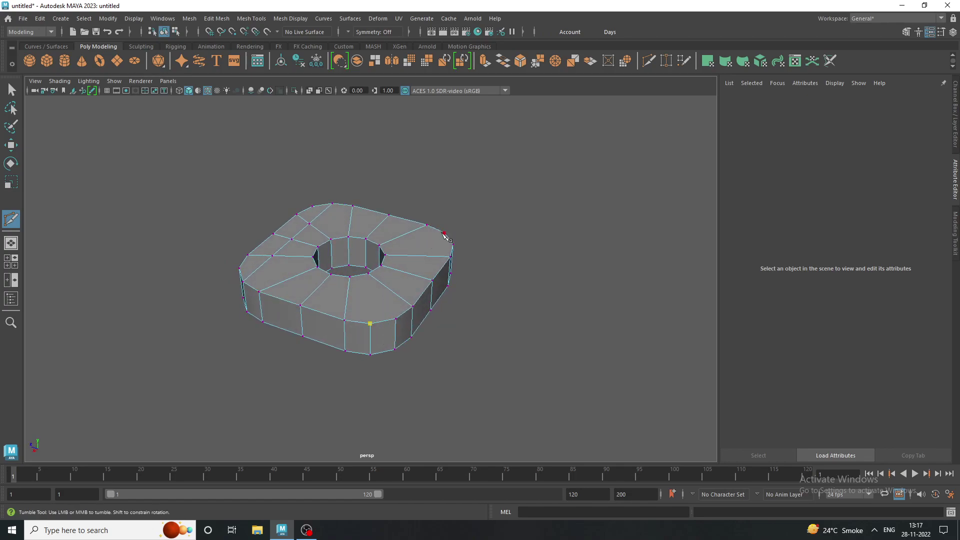
pyautogui.keyDown('alt'); pyautogui.moveTo(444, 235); pyautogui.dragTo(423, 340, button='right'); pyautogui.keyUp('alt')
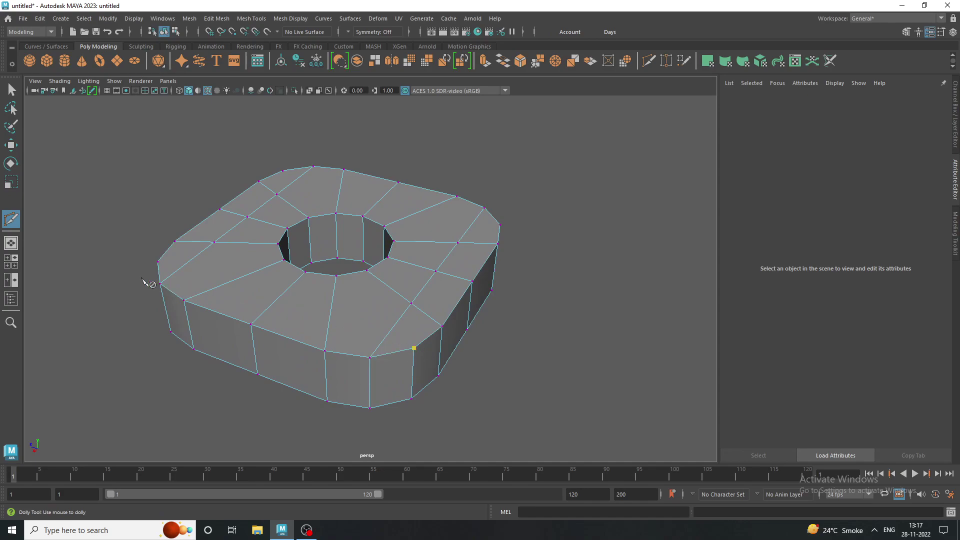
pyautogui.click(157, 262)
# Step: Turn the viewport ground grid back on and select the slab
pyautogui.click(11, 90)
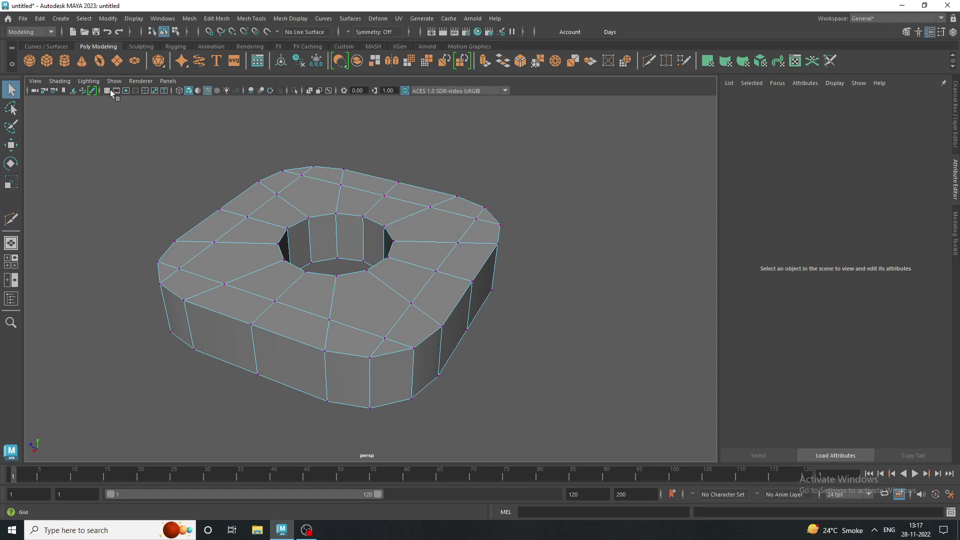
pyautogui.click(110, 90)
pyautogui.moveTo(245, 209)
pyautogui.keyDown('alt'); pyautogui.mouseDown()
pyautogui.moveTo(202, 212)
pyautogui.moveTo(230, 154)
pyautogui.moveTo(242, 214)
pyautogui.mouseUp(); pyautogui.keyUp('alt')
pyautogui.click(389, 188)
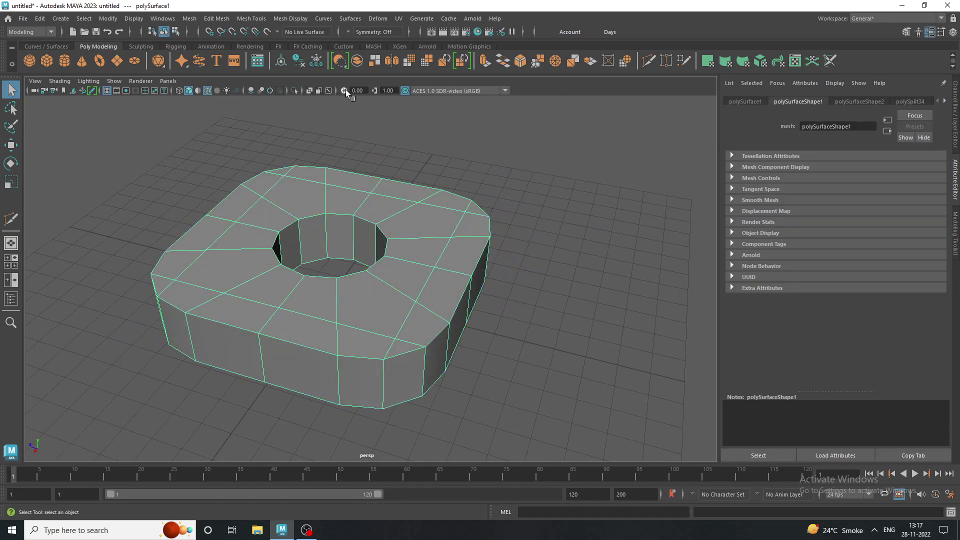
pyautogui.press('3')
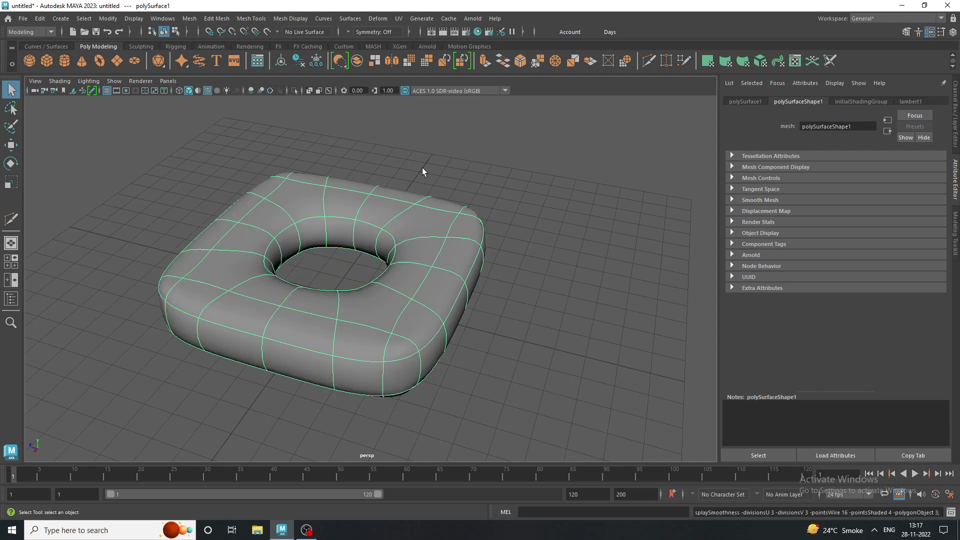
pyautogui.click(507, 171)
pyautogui.moveTo(508, 170)
pyautogui.keyDown('alt'); pyautogui.mouseDown()
pyautogui.moveTo(494, 218)
pyautogui.moveTo(423, 182)
pyautogui.moveTo(418, 161)
pyautogui.moveTo(482, 197)
pyautogui.moveTo(560, 213)
pyautogui.moveTo(659, 199)
pyautogui.moveTo(555, 202)
pyautogui.mouseUp(); pyautogui.keyUp('alt')
pyautogui.moveTo(401, 237)
pyautogui.mouseDown()
pyautogui.moveTo(218, 376)
pyautogui.moveTo(167, 365)
pyautogui.mouseUp()
pyautogui.press('1')
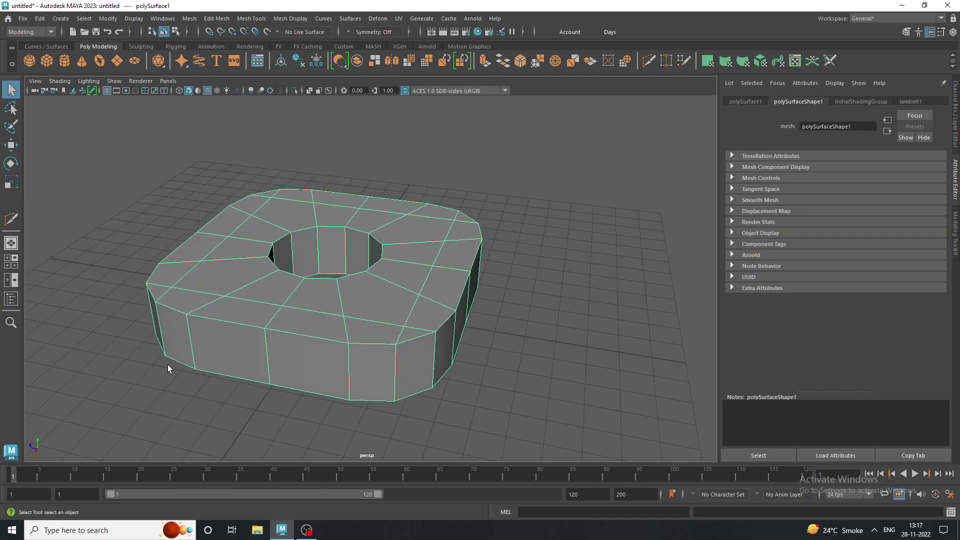
pyautogui.click(11, 145)
pyautogui.moveTo(320, 293)
pyautogui.keyDown('alt'); pyautogui.mouseDown()
pyautogui.moveTo(351, 295)
pyautogui.moveTo(369, 317)
pyautogui.mouseUp(); pyautogui.keyUp('alt')
pyautogui.click(475, 304)
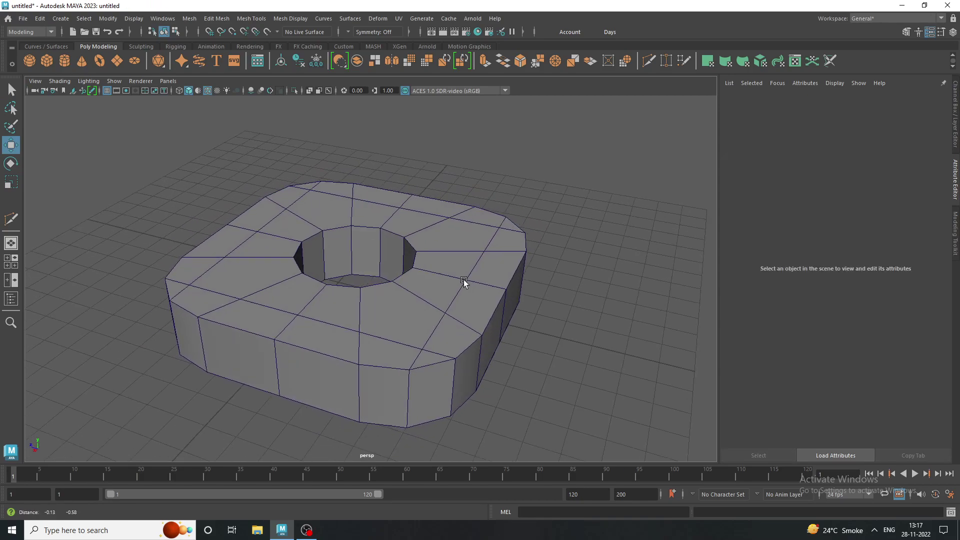
pyautogui.scroll(3, 347, 260)
pyautogui.scroll(1, 347, 261)
pyautogui.click(290, 193)
# Step: Select the hole's upper and lower rim edge loops
pyautogui.moveTo(291, 192); pyautogui.dragTo(284, 166, button='right')
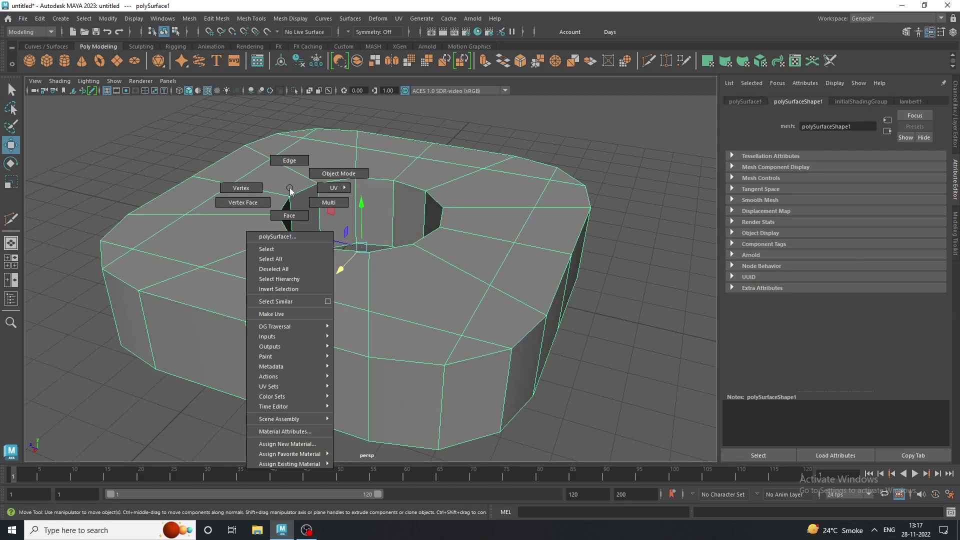
pyautogui.doubleClick(343, 179)
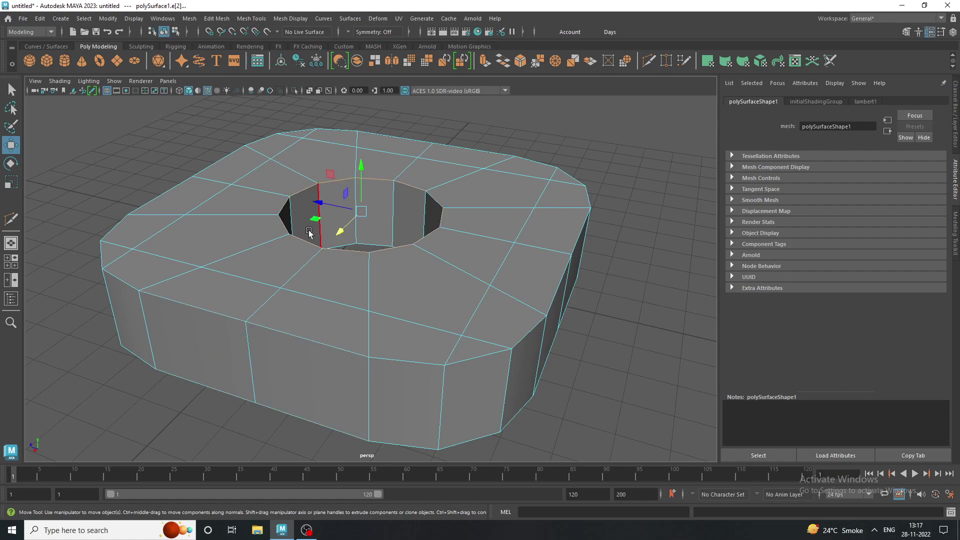
pyautogui.keyDown('alt'); pyautogui.moveTo(343, 179); pyautogui.dragTo(383, 247); pyautogui.keyUp('alt')
pyautogui.doubleClick(383, 246)
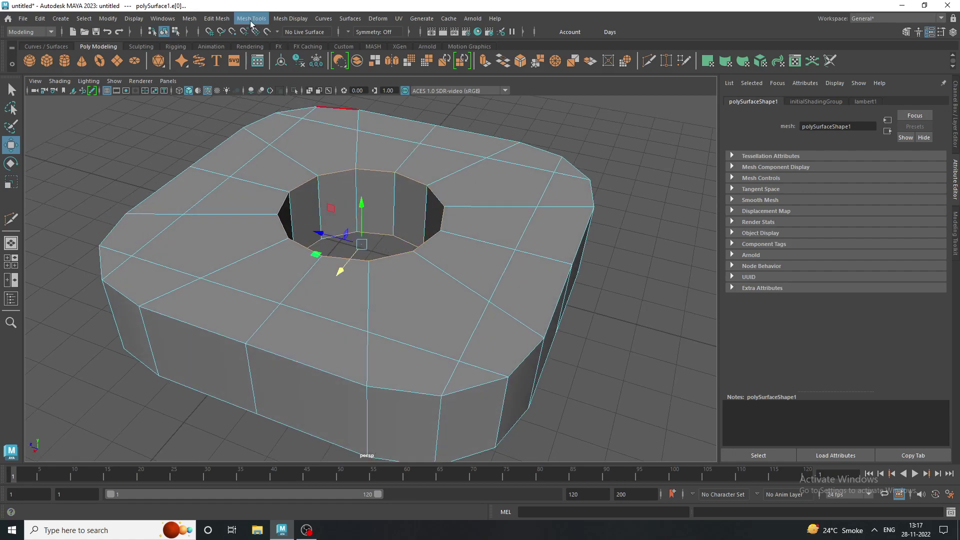
# Step: Bevel the hole rim edges with 3 segments at a 0.2 fraction
pyautogui.click(216, 18)
pyautogui.click(226, 55)
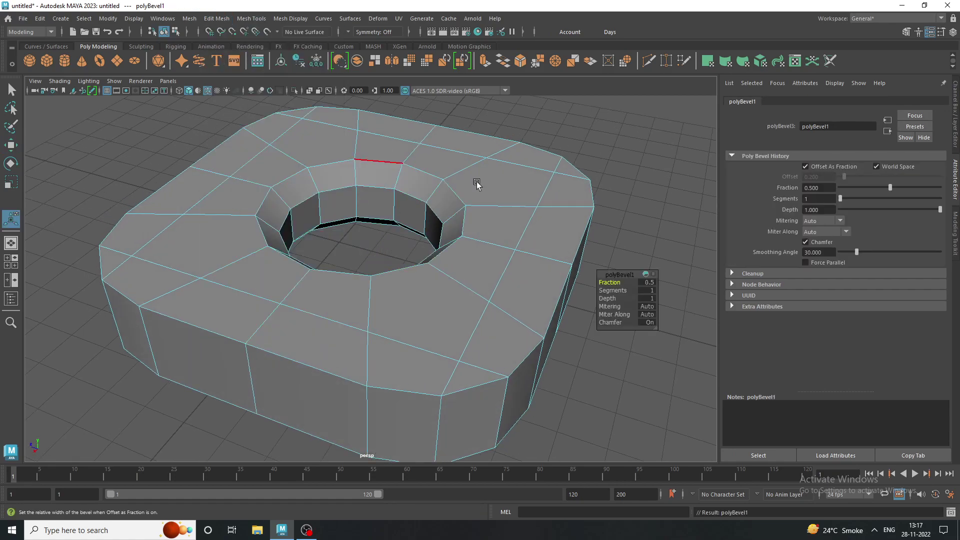
pyautogui.click(640, 289)
pyautogui.write('3')
pyautogui.press('Return')
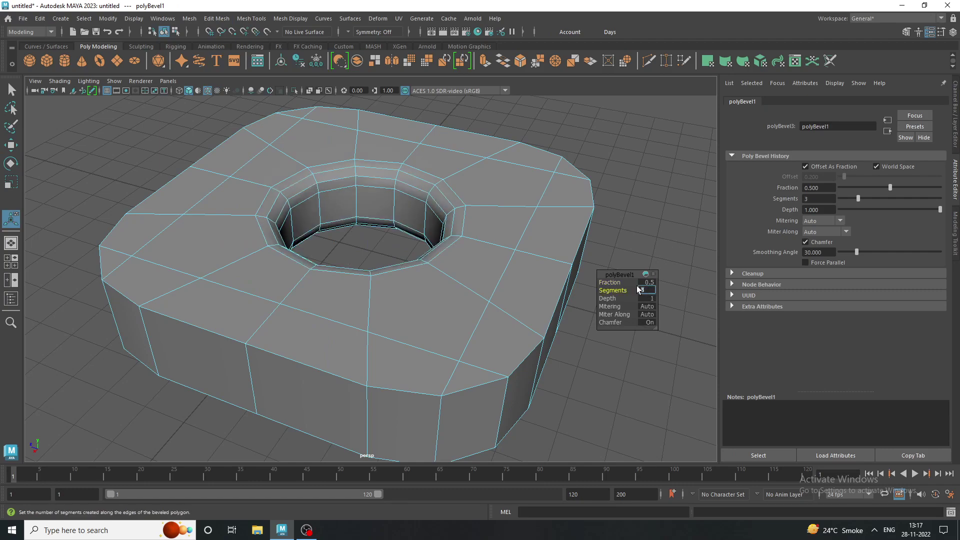
pyautogui.click(649, 282)
pyautogui.write('.2')
pyautogui.press('Return')
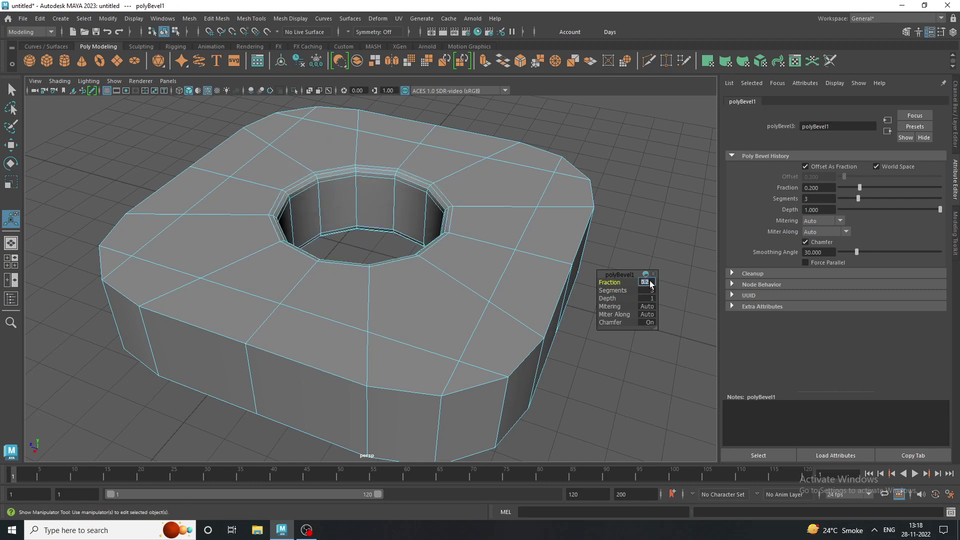
pyautogui.moveTo(527, 187); pyautogui.dragTo(581, 172, button='right')
pyautogui.keyDown('alt'); pyautogui.moveTo(654, 366); pyautogui.dragTo(611, 312); pyautogui.keyUp('alt')
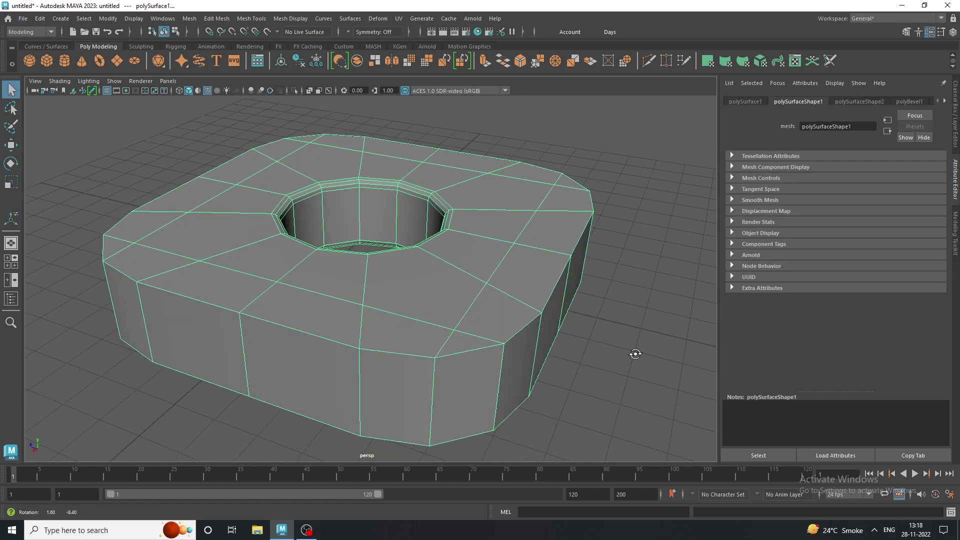
pyautogui.moveTo(164, 243); pyautogui.dragTo(166, 207, button='right')
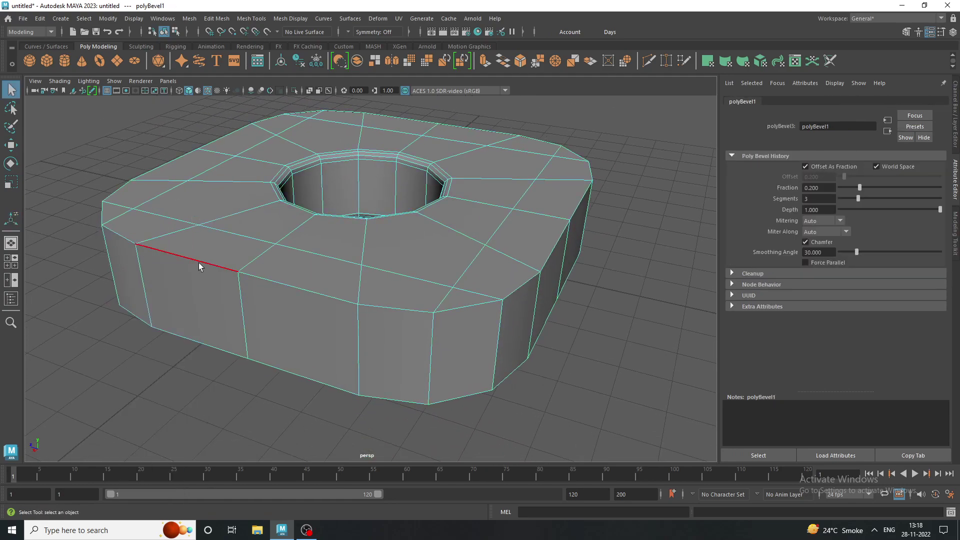
# Step: Select the slab's outer top and bottom border edges and bevel them: 3 segments, fraction 0.2
pyautogui.click(199, 263)
pyautogui.click(184, 332)
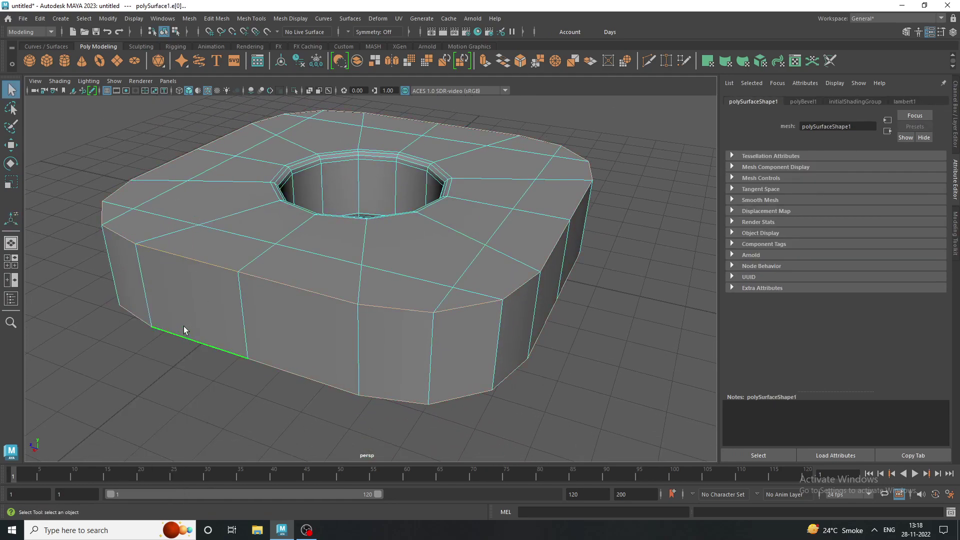
pyautogui.click(211, 20)
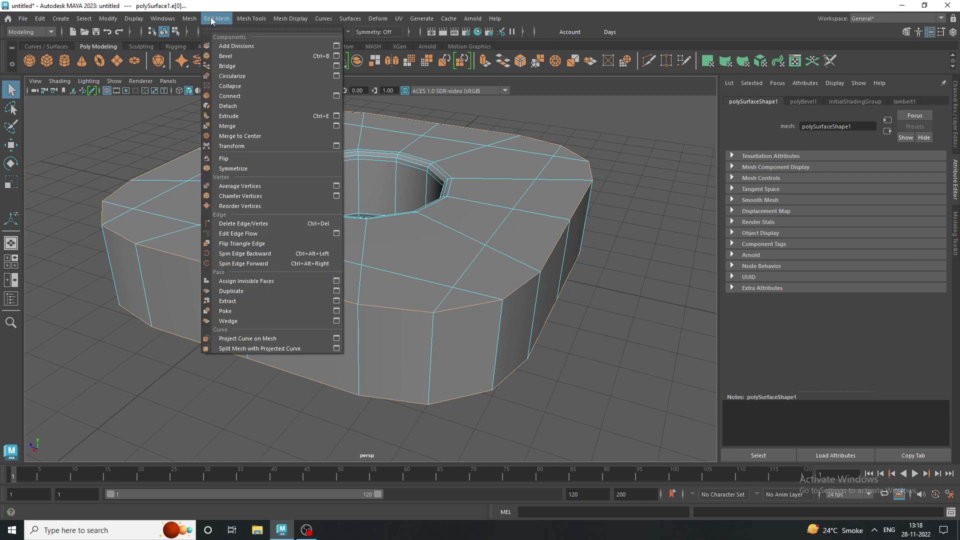
pyautogui.click(223, 58)
pyautogui.click(649, 292)
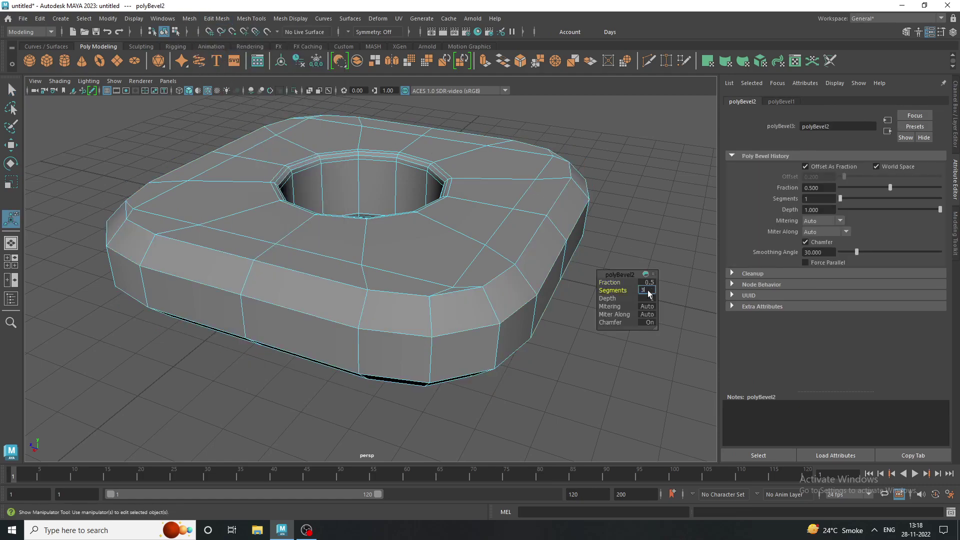
pyautogui.press('Return')
pyautogui.click(649, 282)
pyautogui.write('0')
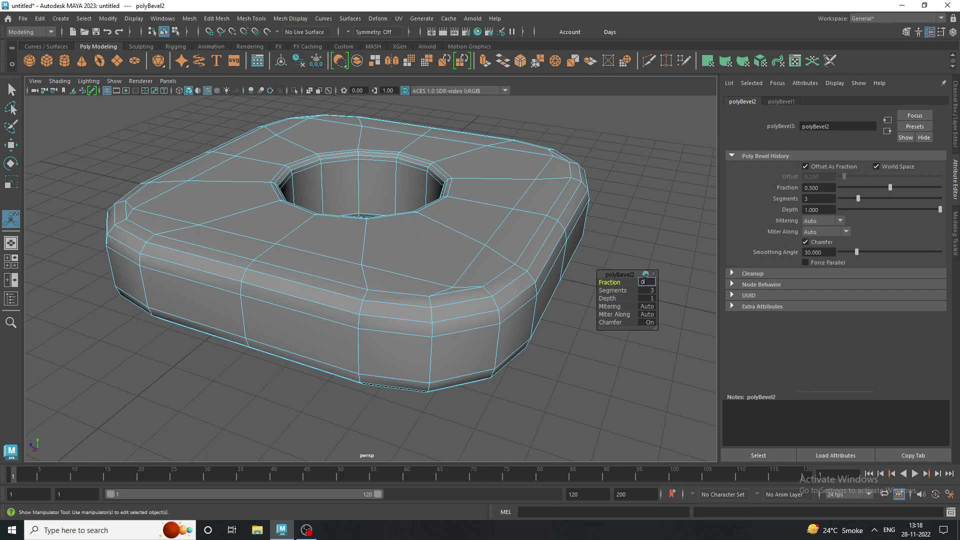
pyautogui.write('.2')
pyautogui.press('Return')
pyautogui.moveTo(646, 284)
pyautogui.keyDown('alt'); pyautogui.mouseDown()
pyautogui.moveTo(450, 234)
pyautogui.moveTo(465, 322)
pyautogui.moveTo(419, 182)
pyautogui.mouseUp(); pyautogui.keyUp('alt')
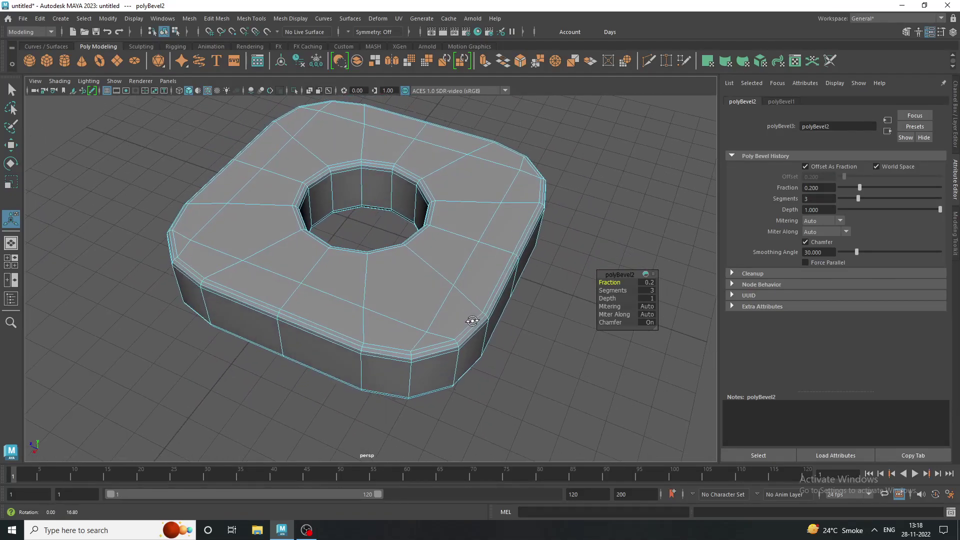
# Step: Select the whole slab and turn on Smooth Mesh Preview with the 3 key
pyautogui.press('q')
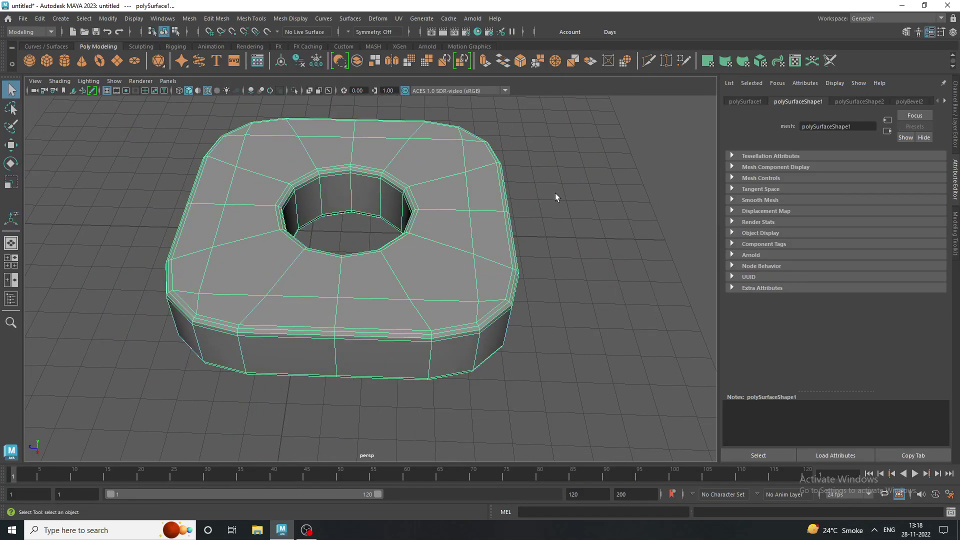
pyautogui.click(555, 193)
pyautogui.keyDown('alt'); pyautogui.moveTo(456, 221); pyautogui.dragTo(436, 210); pyautogui.keyUp('alt')
pyautogui.moveTo(501, 146); pyautogui.dragTo(184, 303)
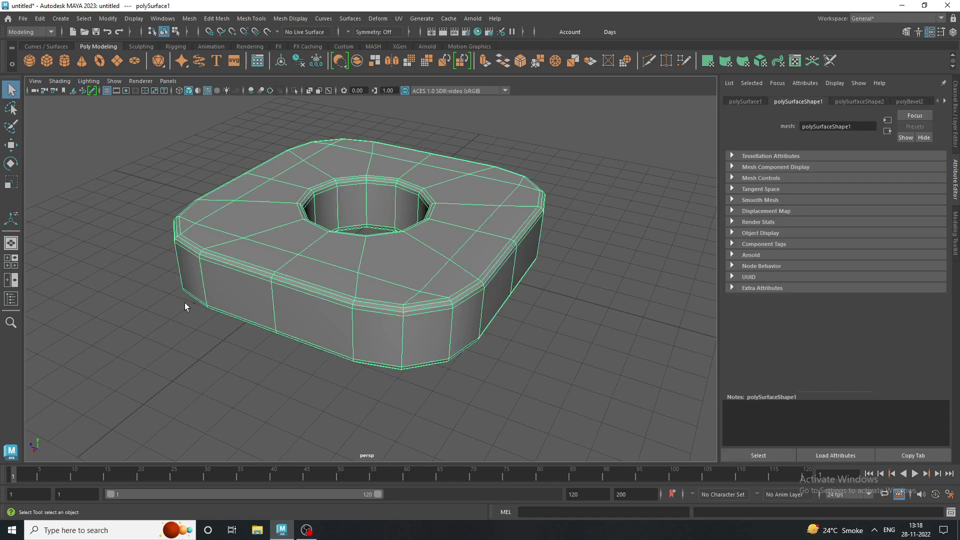
pyautogui.press('3')
# Step: Turn off the wireframe overlay on the shaded slab
pyautogui.click(141, 169)
pyautogui.keyDown('alt'); pyautogui.moveTo(141, 170); pyautogui.dragTo(203, 208); pyautogui.keyUp('alt')
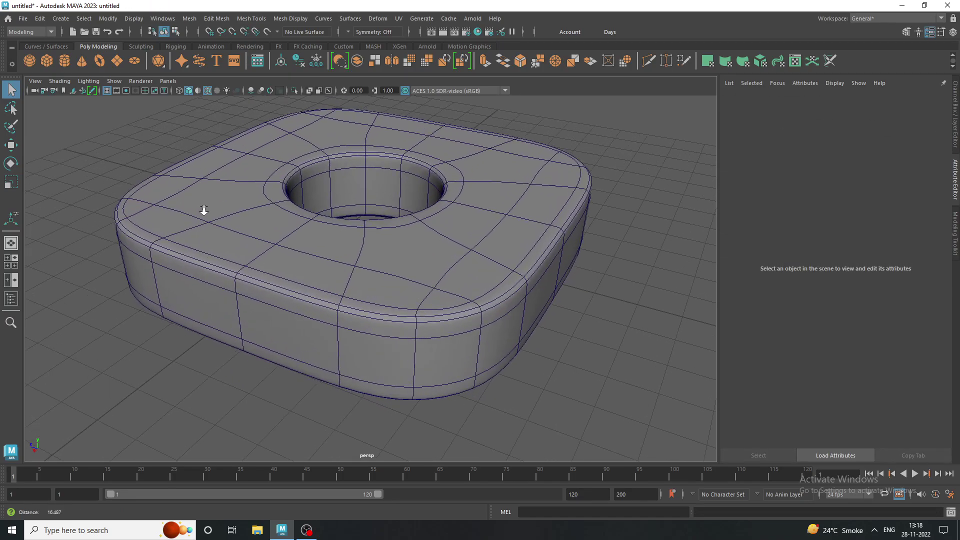
pyautogui.moveTo(278, 216)
pyautogui.keyDown('alt'); pyautogui.mouseDown()
pyautogui.moveTo(302, 207)
pyautogui.moveTo(303, 150)
pyautogui.moveTo(302, 214)
pyautogui.mouseUp(); pyautogui.keyUp('alt')
pyautogui.keyDown('alt'); pyautogui.moveTo(467, 274); pyautogui.dragTo(361, 261, button='right'); pyautogui.keyUp('alt')
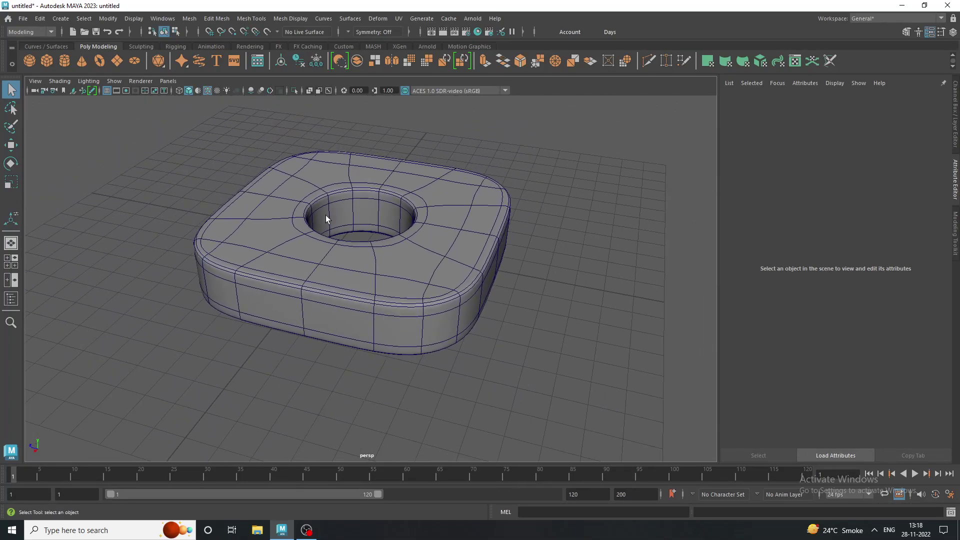
pyautogui.click(208, 90)
# Step: Inspect the smoothed slab from several angles and show the Channel Box/Layer Editor
pyautogui.moveTo(166, 160)
pyautogui.keyDown('alt'); pyautogui.mouseDown()
pyautogui.moveTo(154, 205)
pyautogui.moveTo(234, 160)
pyautogui.moveTo(261, 95)
pyautogui.moveTo(294, 163)
pyautogui.moveTo(448, 178)
pyautogui.mouseUp(); pyautogui.keyUp('alt')
pyautogui.click(449, 179)
pyautogui.moveTo(315, 294)
pyautogui.keyDown('alt'); pyautogui.mouseDown()
pyautogui.moveTo(293, 315)
pyautogui.moveTo(223, 311)
pyautogui.moveTo(175, 332)
pyautogui.moveTo(321, 337)
pyautogui.moveTo(419, 322)
pyautogui.moveTo(548, 347)
pyautogui.mouseUp(); pyautogui.keyUp('alt')
pyautogui.click(548, 347)
pyautogui.moveTo(283, 314)
pyautogui.keyDown('alt'); pyautogui.mouseDown()
pyautogui.moveTo(382, 320)
pyautogui.moveTo(366, 325)
pyautogui.moveTo(434, 364)
pyautogui.moveTo(424, 278)
pyautogui.moveTo(428, 344)
pyautogui.mouseUp(); pyautogui.keyUp('alt')
pyautogui.click(362, 313)
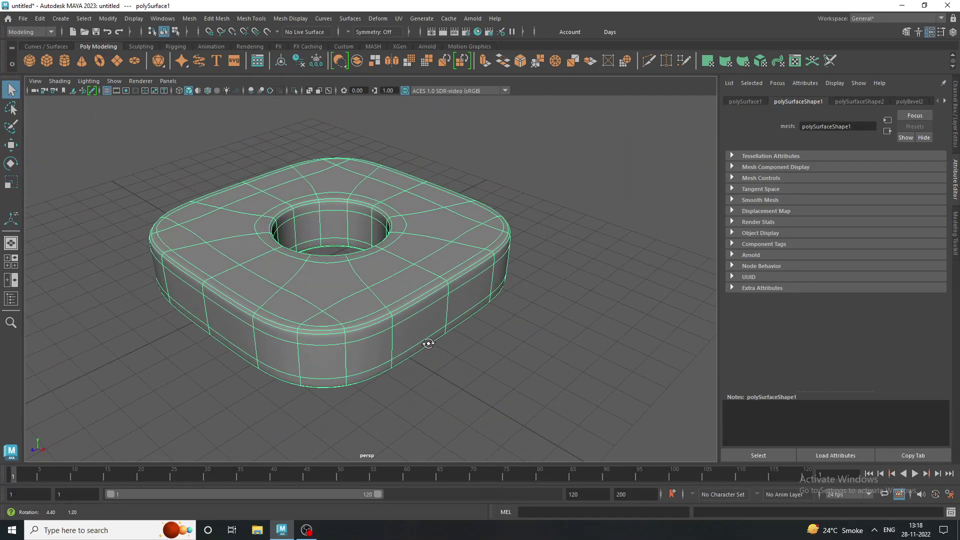
pyautogui.click(504, 345)
pyautogui.keyDown('alt'); pyautogui.moveTo(547, 354); pyautogui.dragTo(449, 335, button='right'); pyautogui.keyUp('alt')
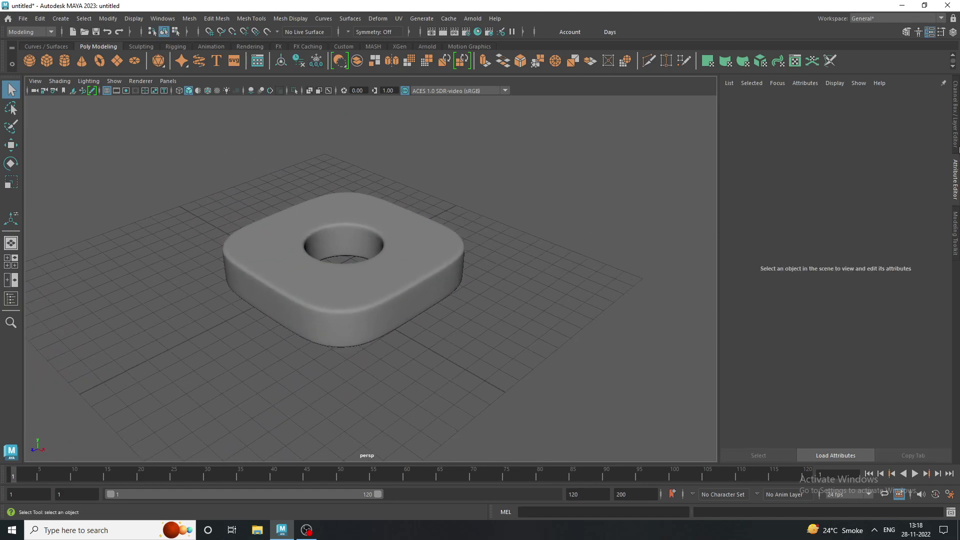
pyautogui.hotkey('ctrl', 'a')
# Step: Put the selected slab on a new display layer, layer1, and hide that layer
pyautogui.click(435, 251)
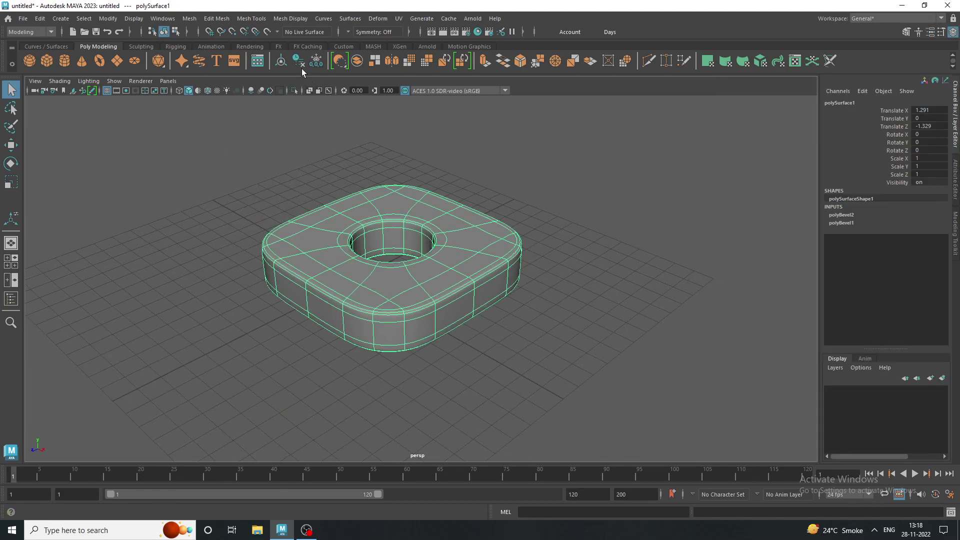
pyautogui.click(842, 370)
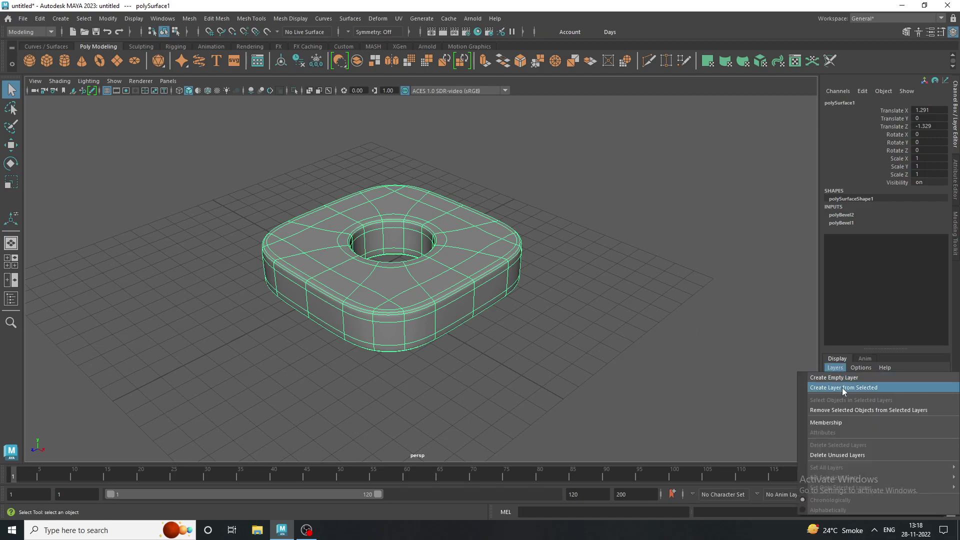
pyautogui.click(842, 388)
pyautogui.click(831, 391)
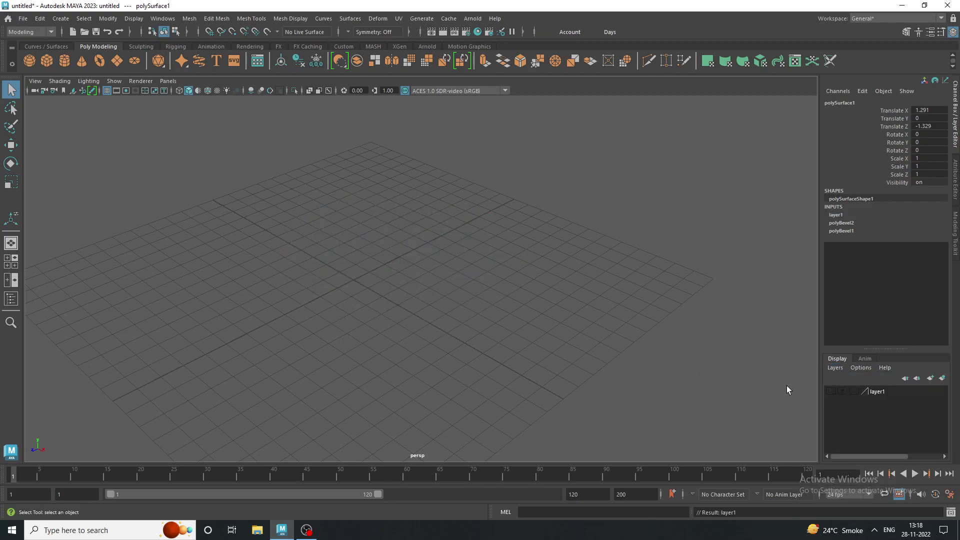
pyautogui.keyDown('alt'); pyautogui.moveTo(462, 291); pyautogui.dragTo(509, 302); pyautogui.keyUp('alt')
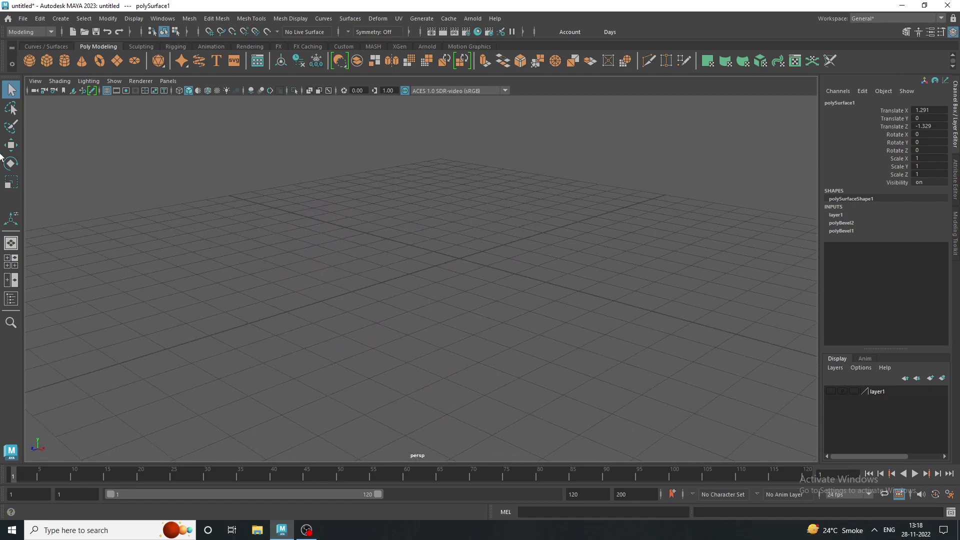
# Step: Create a polygon cylinder and raise it off the grid in the front view to about Y 1.023
pyautogui.click(69, 65)
pyautogui.keyDown('alt'); pyautogui.moveTo(321, 251); pyautogui.dragTo(363, 276, button='right'); pyautogui.keyUp('alt')
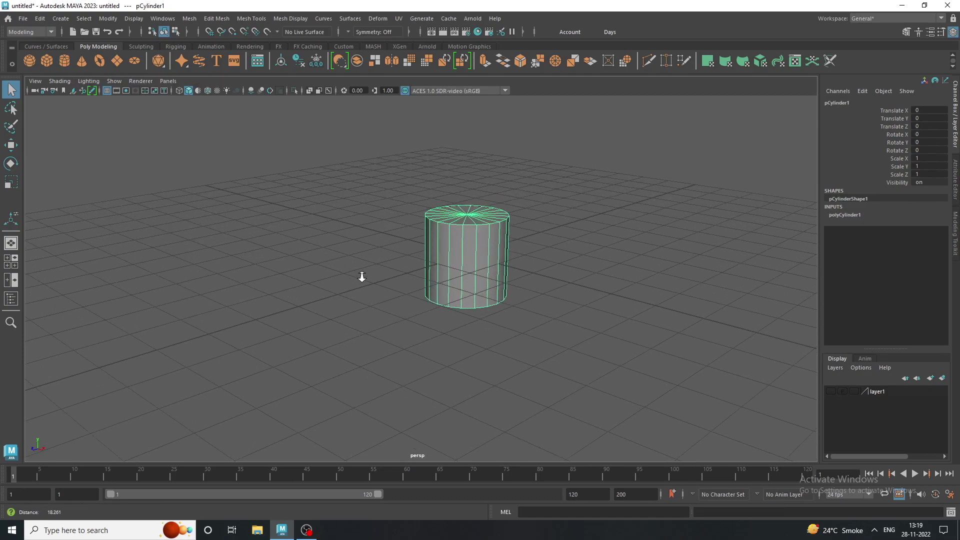
pyautogui.press('space')
pyautogui.press('space')
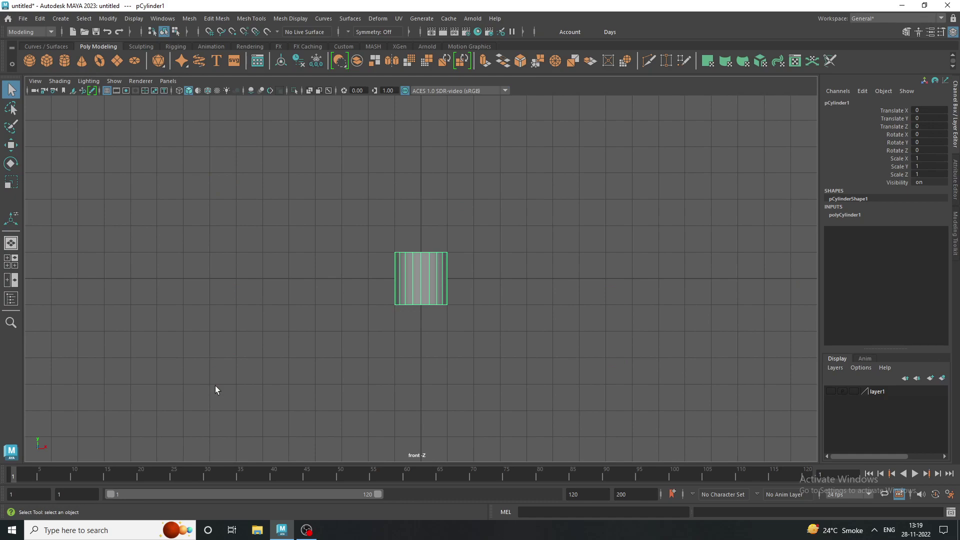
pyautogui.click(11, 145)
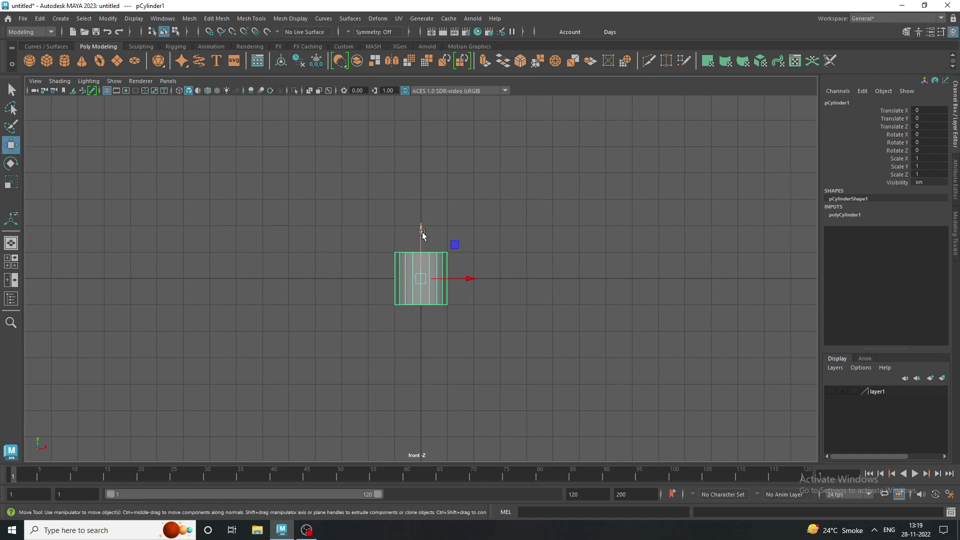
pyautogui.moveTo(421, 230); pyautogui.dragTo(423, 209)
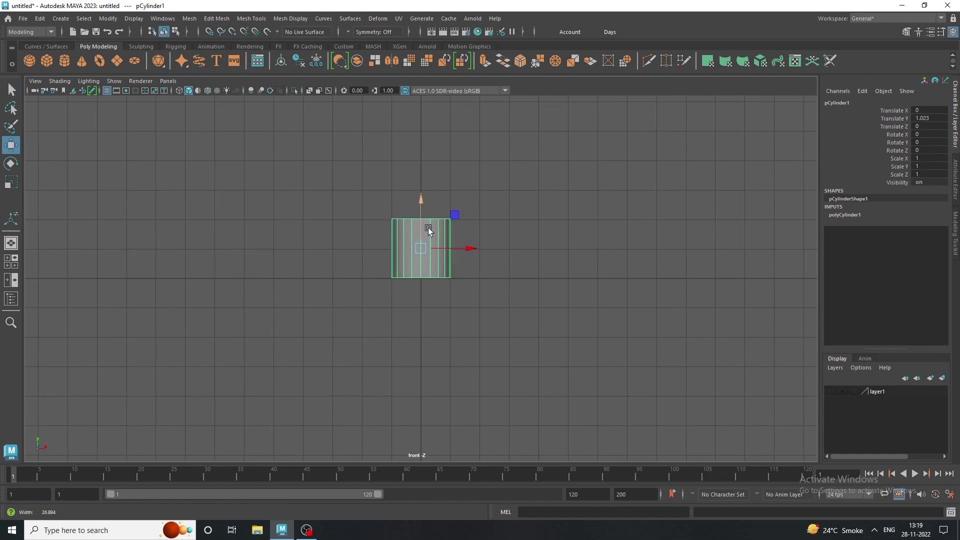
pyautogui.keyDown('alt'); pyautogui.moveTo(429, 228); pyautogui.dragTo(697, 333, button='right'); pyautogui.keyUp('alt')
# Step: Frame the cylinder and set its axis subdivisions to 12
pyautogui.keyDown('alt'); pyautogui.moveTo(381, 257); pyautogui.dragTo(365, 287, button='middle'); pyautogui.keyUp('alt')
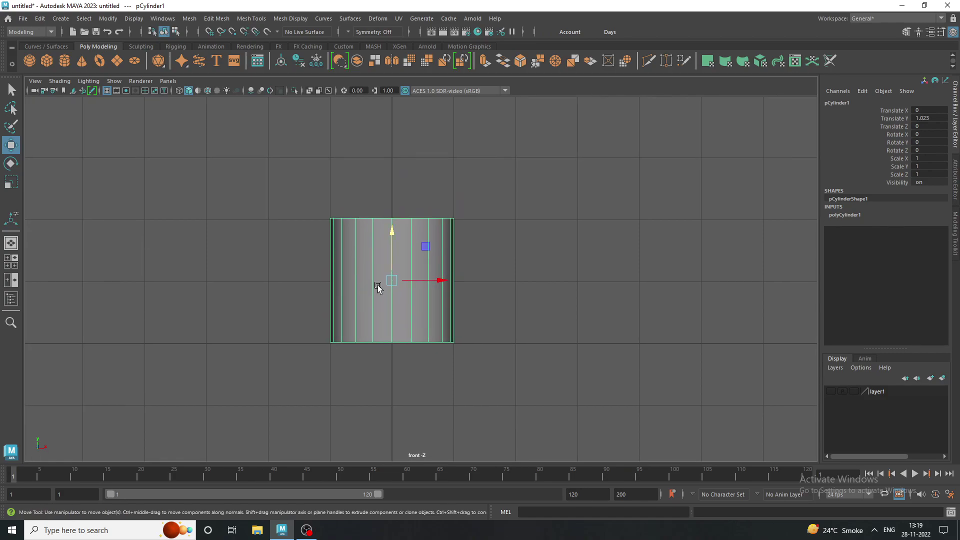
pyautogui.scroll(1, 520, 298)
pyautogui.scroll(1, 520, 298)
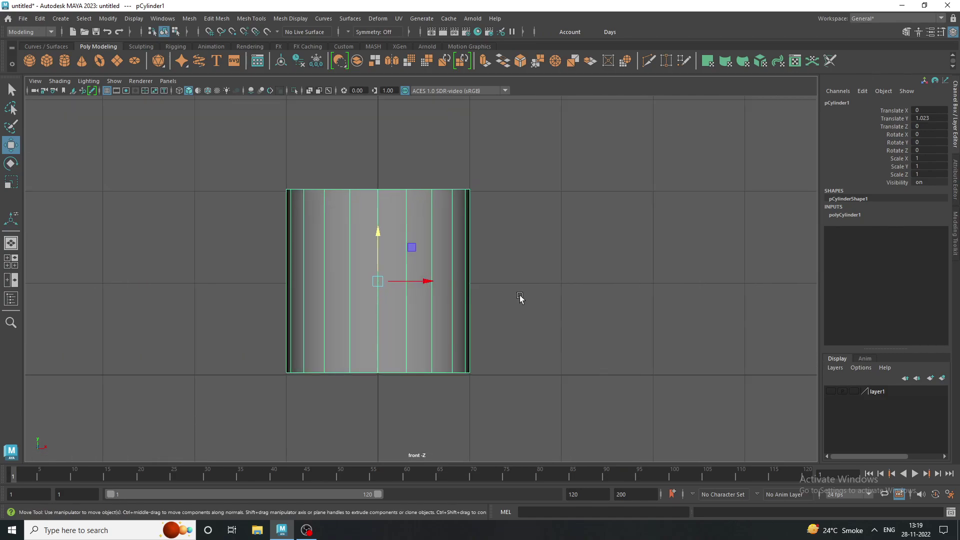
pyautogui.scroll(1, 514, 311)
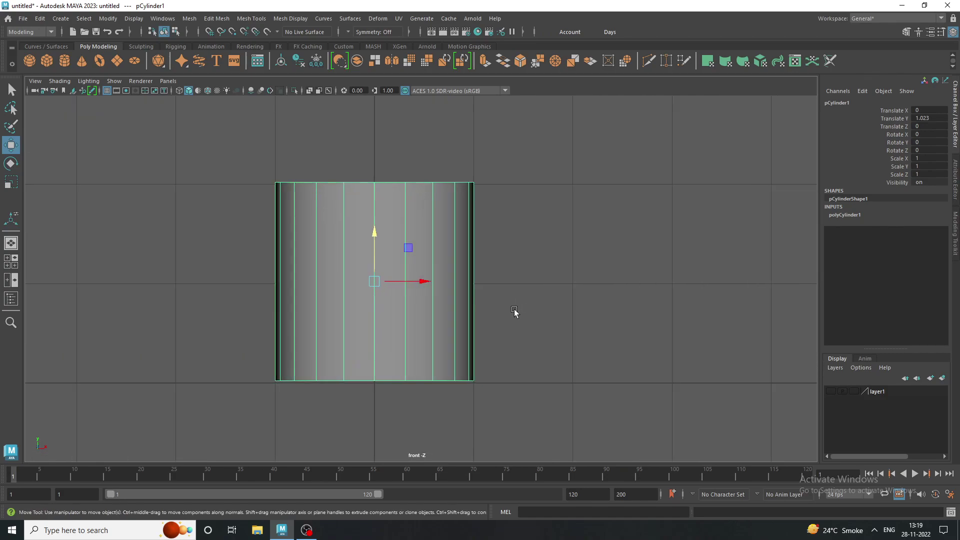
pyautogui.click(836, 215)
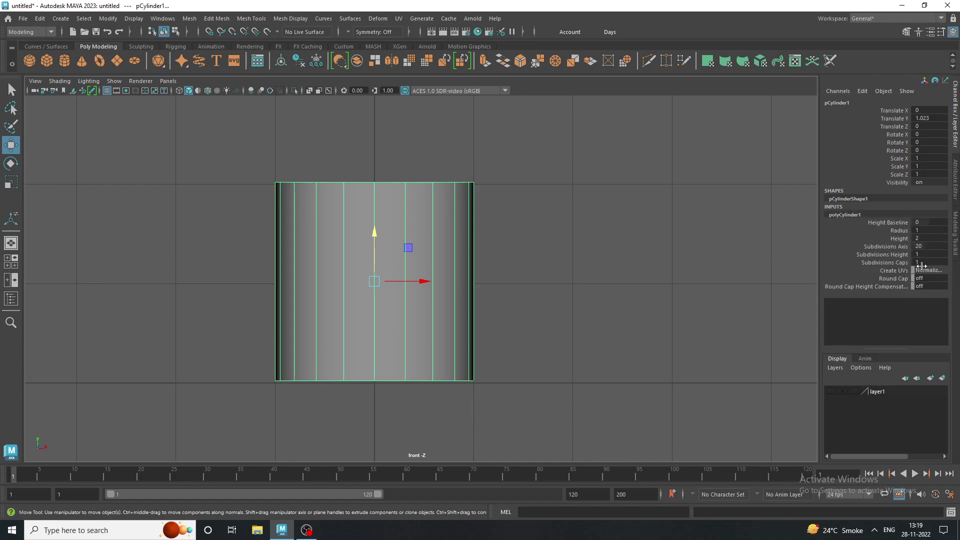
pyautogui.doubleClick(925, 247)
pyautogui.write('12')
pyautogui.press('Return')
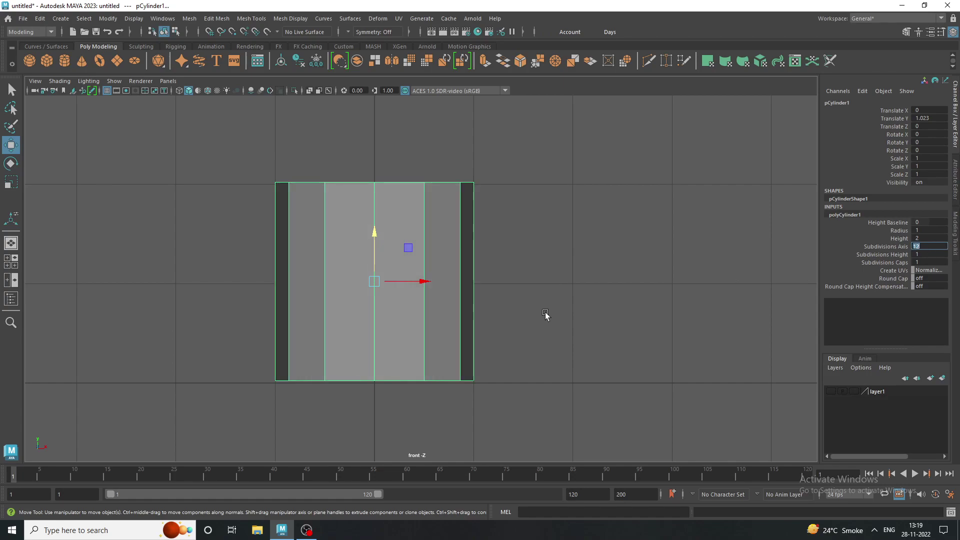
# Step: Reselect the cylinder, nudge it down to Translate Y 1.008, and bring up the Edit menu
pyautogui.click(545, 314)
pyautogui.click(392, 273)
pyautogui.moveTo(374, 245); pyautogui.dragTo(373, 248)
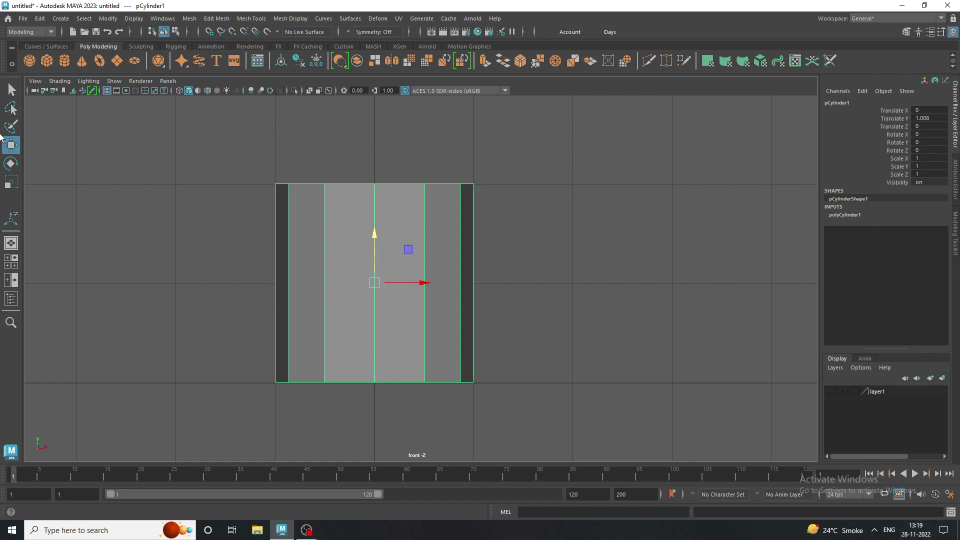
pyautogui.click(28, 19)
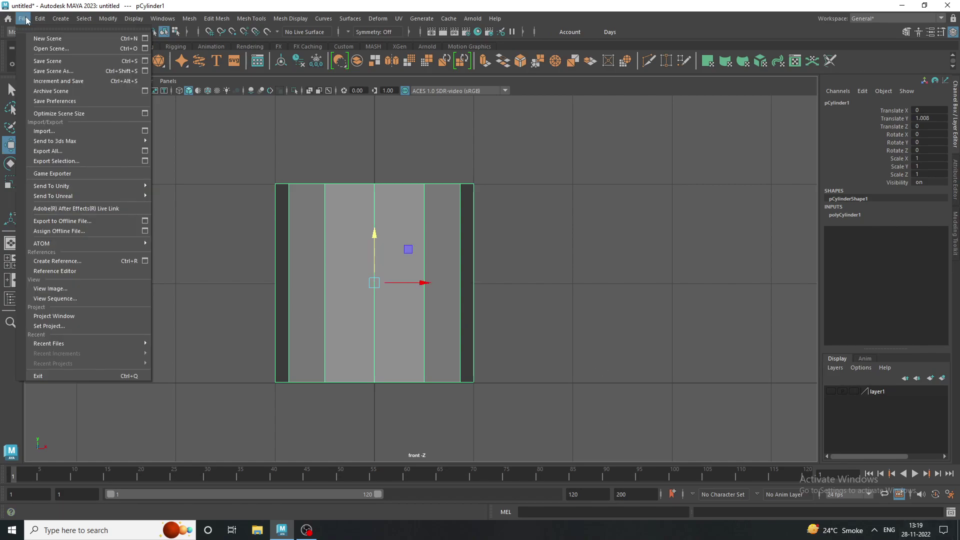
pyautogui.moveTo(40, 18)
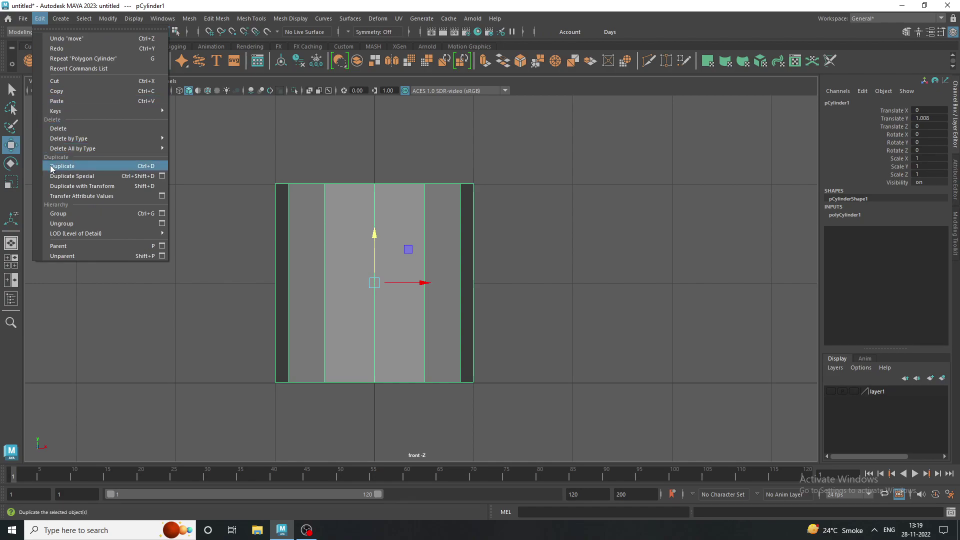
# Step: Duplicate the cylinder and rotate the copy to Rotate Z 90
pyautogui.click(51, 167)
pyautogui.click(11, 163)
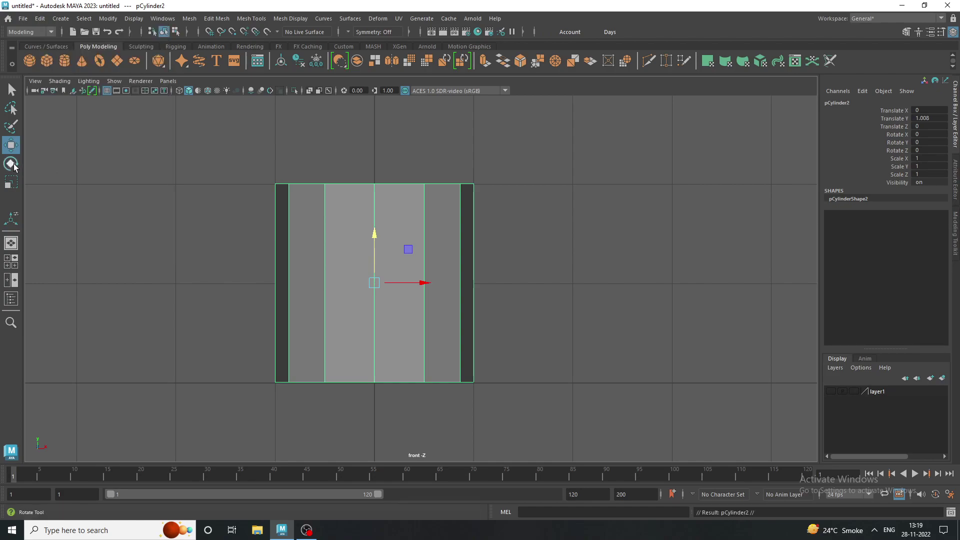
pyautogui.moveTo(410, 249); pyautogui.dragTo(420, 305)
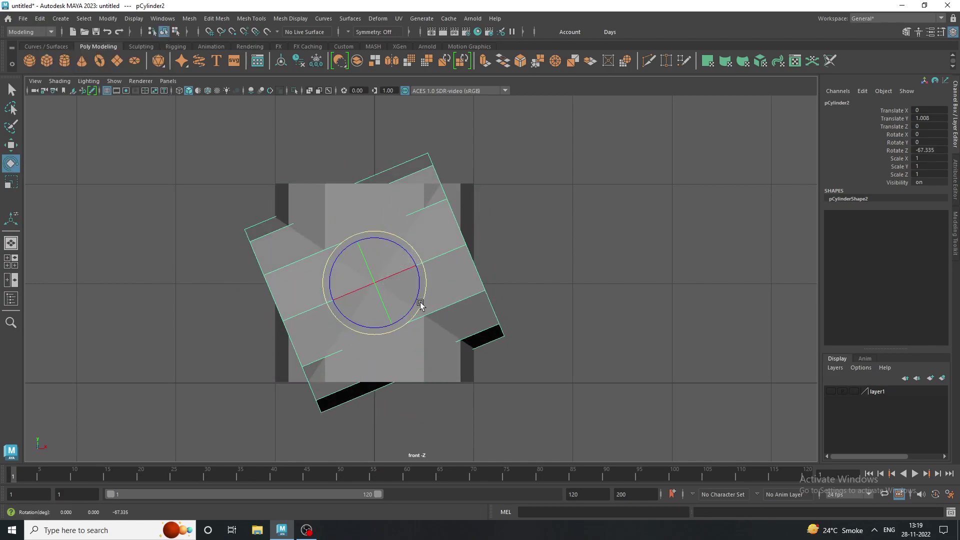
pyautogui.doubleClick(942, 152)
pyautogui.press('Return')
pyautogui.click(654, 218)
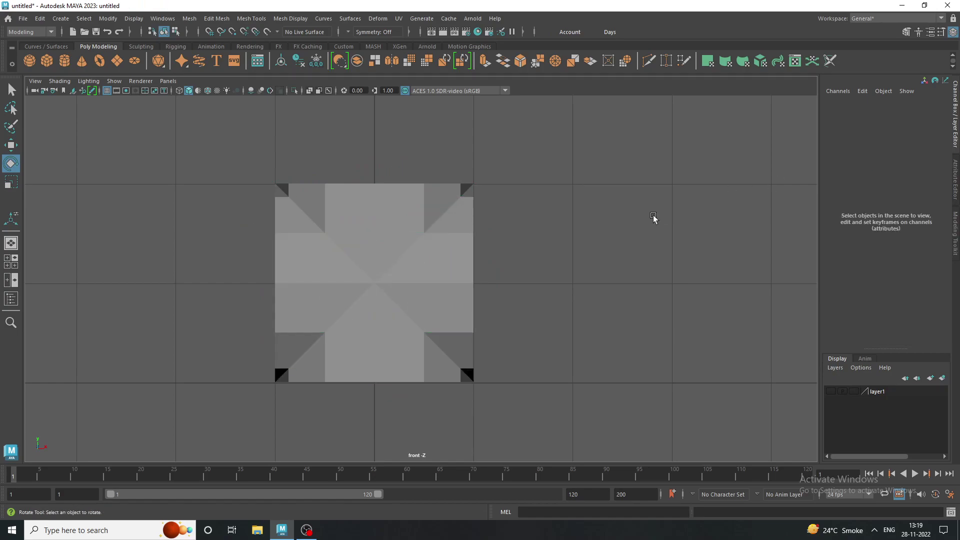
pyautogui.click(458, 270)
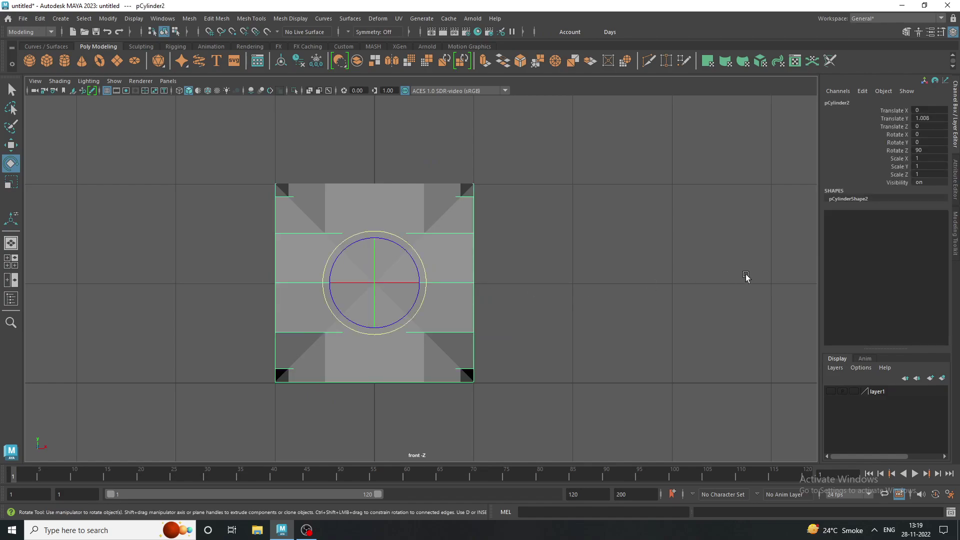
# Step: Shrink the copy to 0.907 and move it to X 1.93, then scale it further to 0.811
pyautogui.click(15, 184)
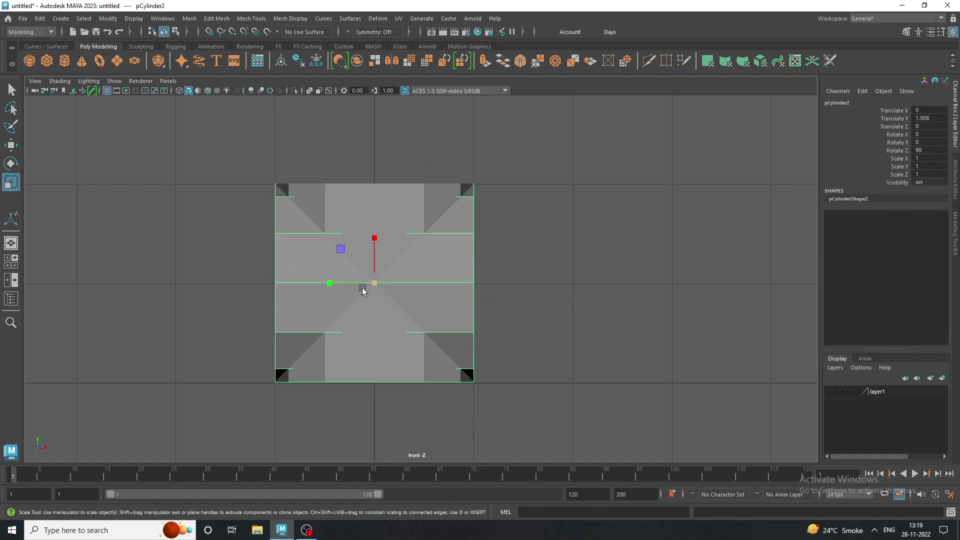
pyautogui.moveTo(376, 283); pyautogui.dragTo(365, 278)
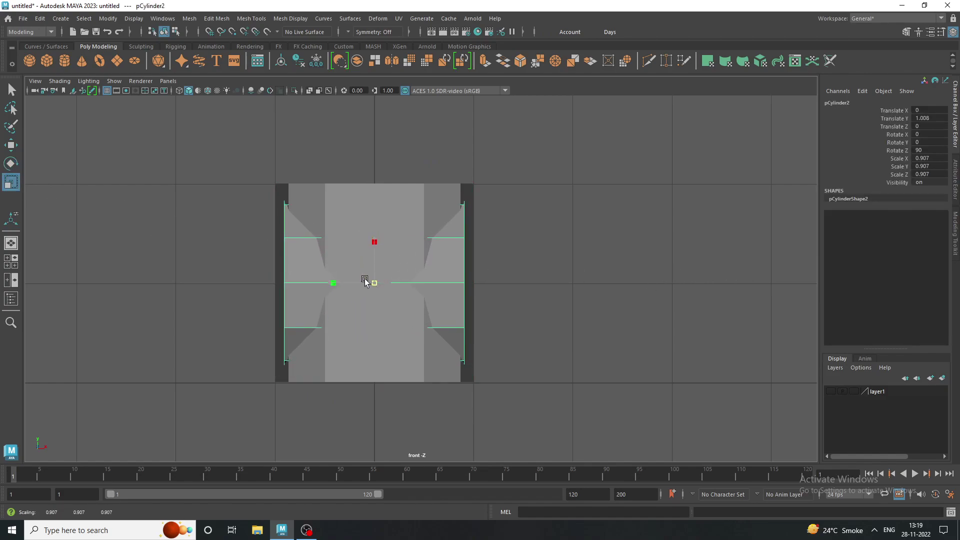
pyautogui.press('w')
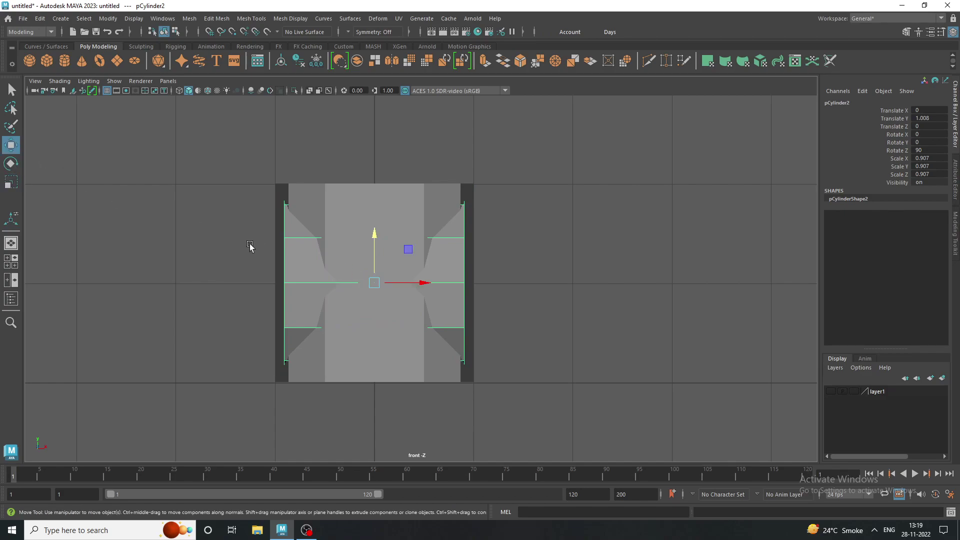
pyautogui.moveTo(413, 286); pyautogui.dragTo(605, 333)
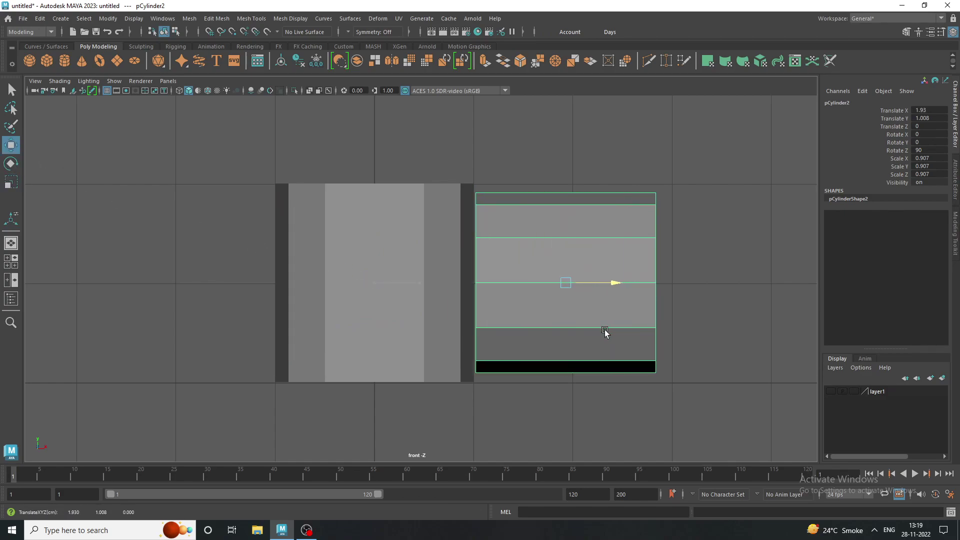
pyautogui.click(11, 164)
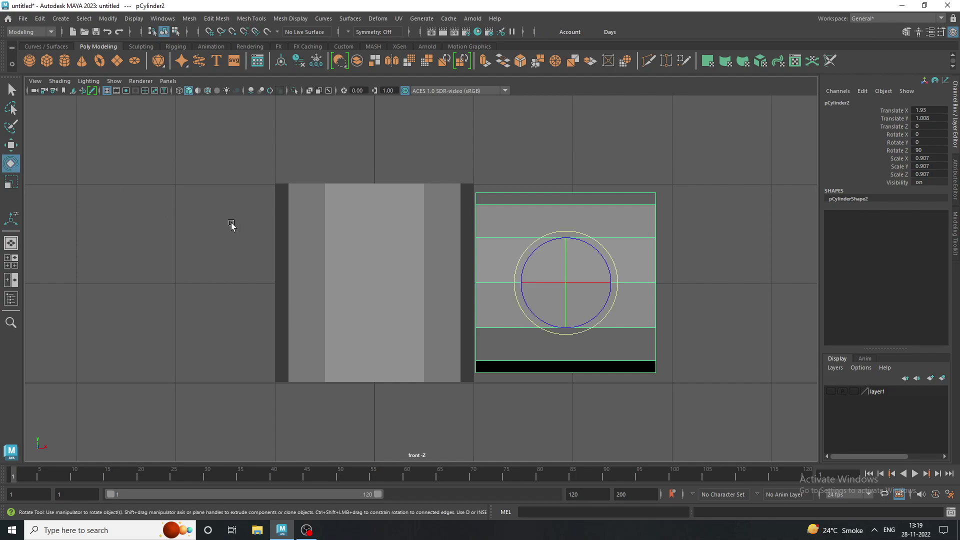
pyautogui.click(13, 184)
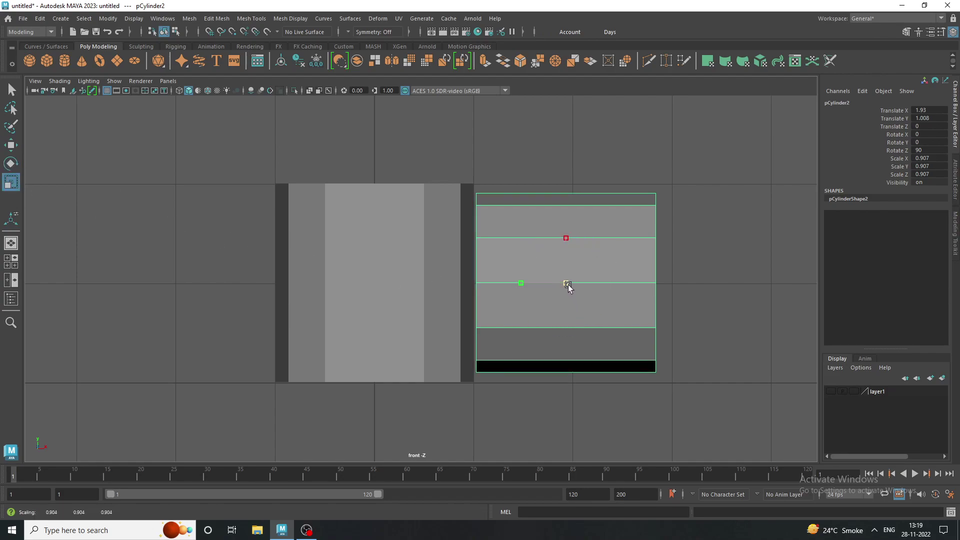
pyautogui.moveTo(567, 283); pyautogui.dragTo(552, 272)
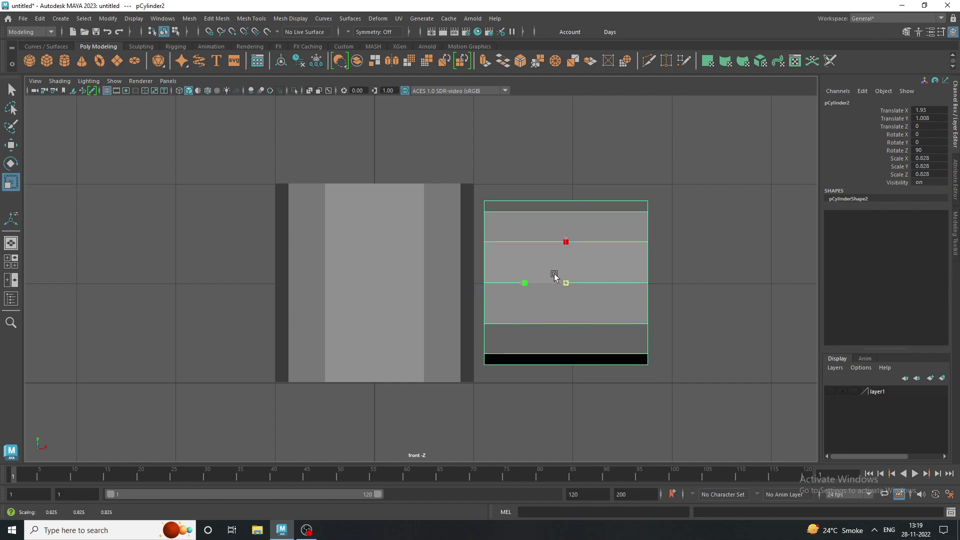
# Step: In wireframe, slide the copy into the first cylinder at Translate X 0.811, then go to perspective
pyautogui.click(179, 91)
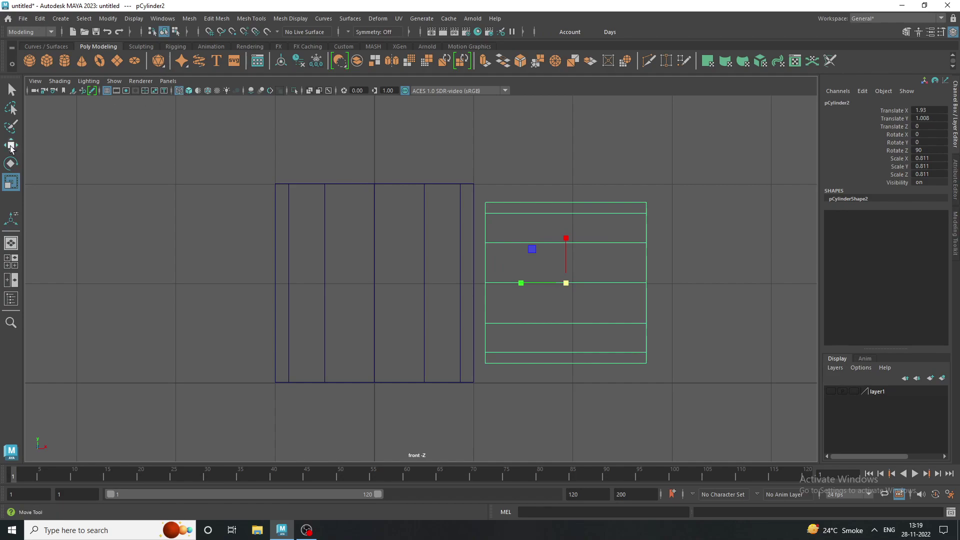
pyautogui.press('w')
pyautogui.moveTo(610, 285); pyautogui.dragTo(499, 285)
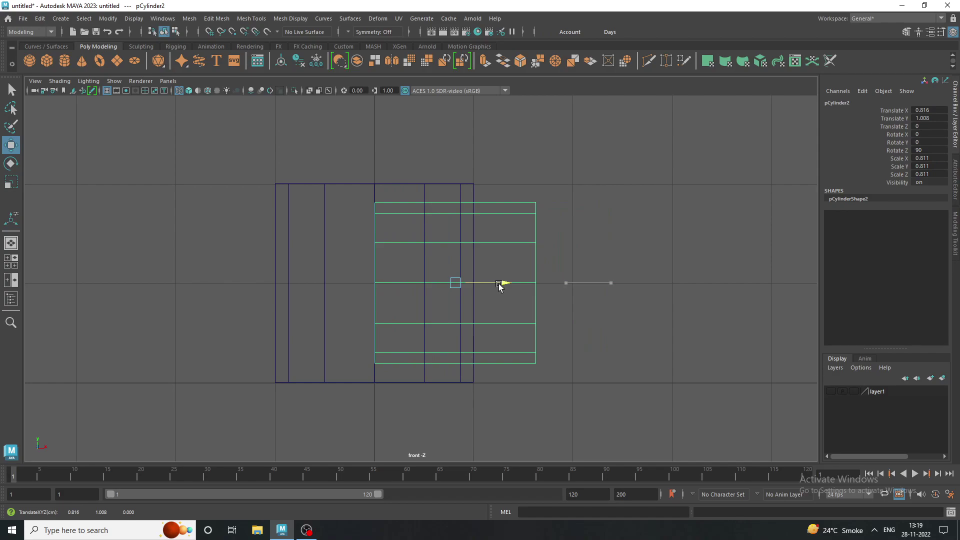
pyautogui.moveTo(499, 285); pyautogui.dragTo(499, 285)
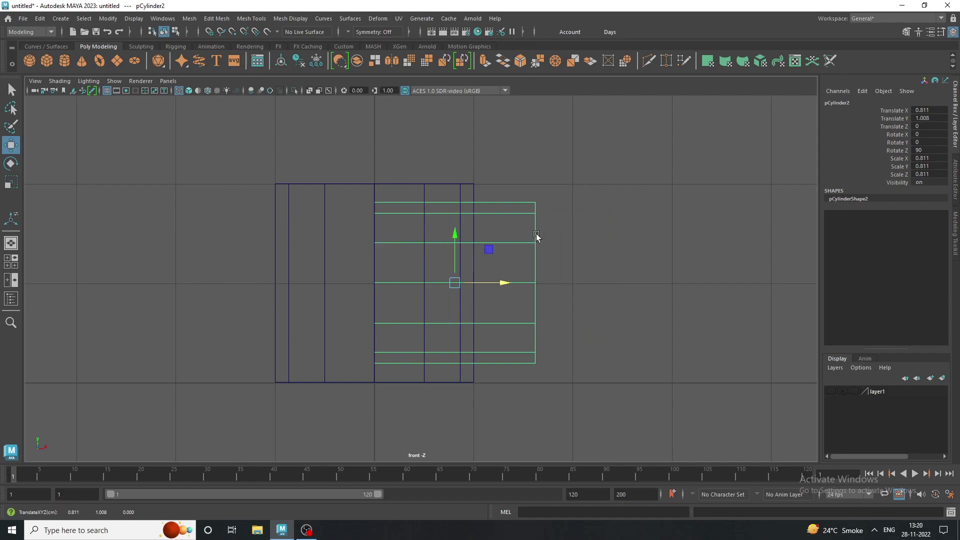
pyautogui.click(580, 182)
pyautogui.press('space')
pyautogui.press('space')
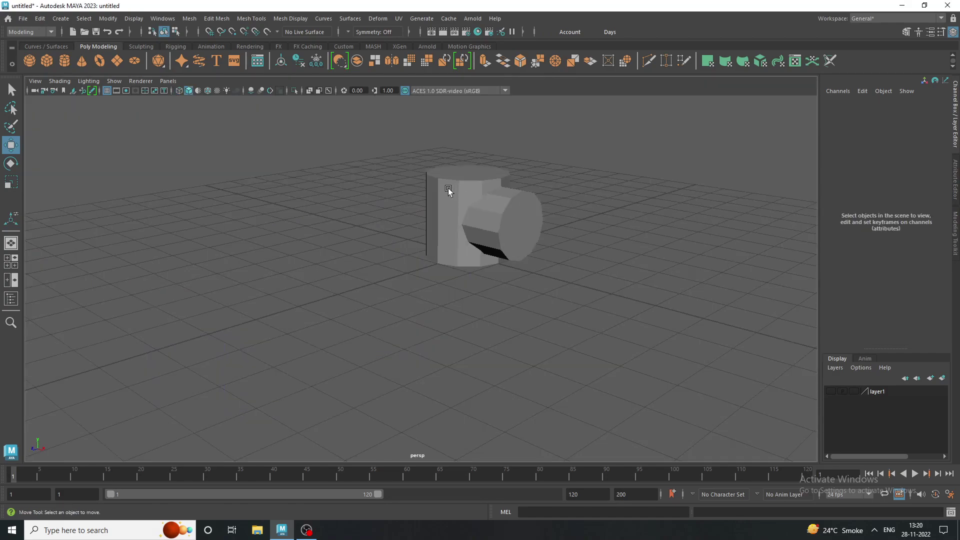
# Step: Select both cylinders and apply Boolean Difference to subtract the sideways one
pyautogui.keyDown('alt'); pyautogui.moveTo(388, 237); pyautogui.dragTo(621, 328, button='right'); pyautogui.keyUp('alt')
pyautogui.moveTo(622, 328)
pyautogui.keyDown('alt'); pyautogui.mouseDown()
pyautogui.moveTo(607, 292)
pyautogui.moveTo(505, 296)
pyautogui.moveTo(680, 292)
pyautogui.mouseUp(); pyautogui.keyUp('alt')
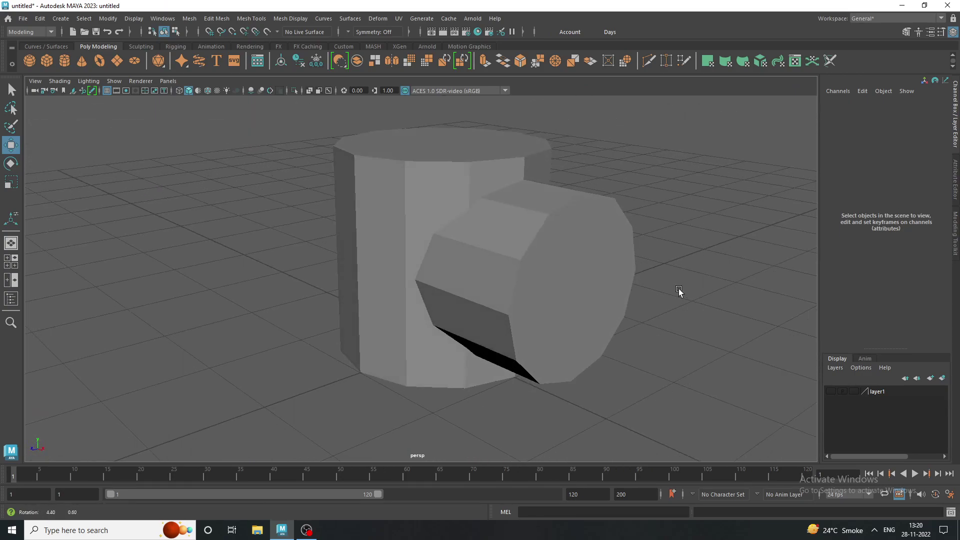
pyautogui.click(380, 215)
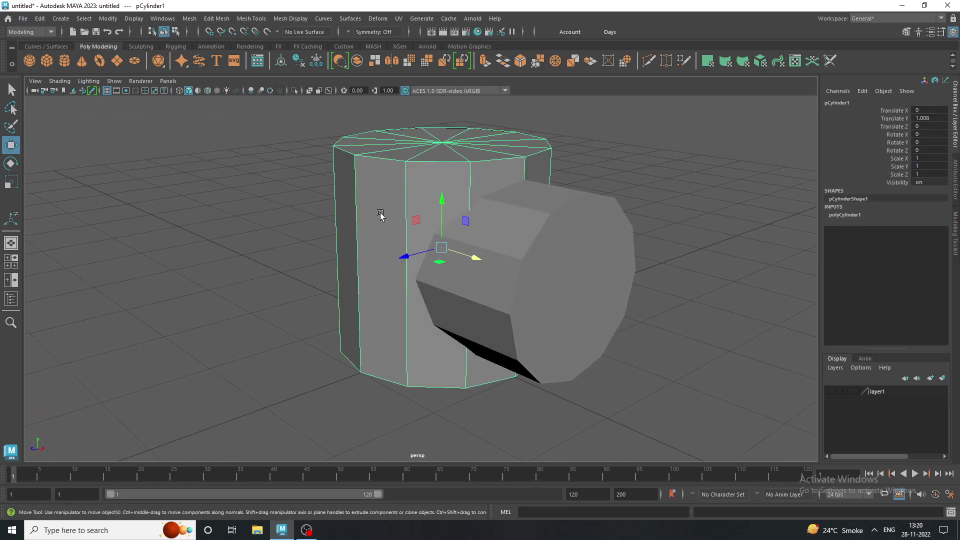
pyautogui.click(521, 204)
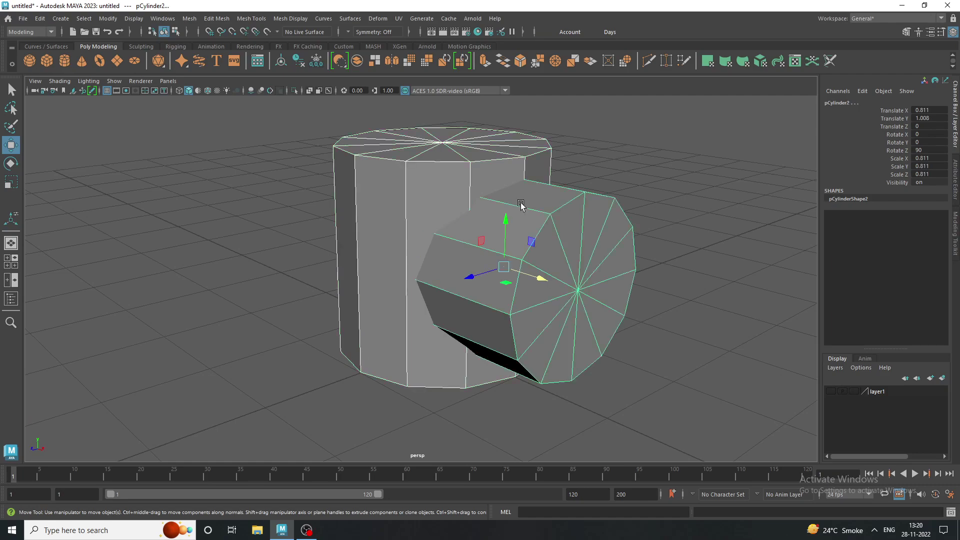
pyautogui.click(214, 19)
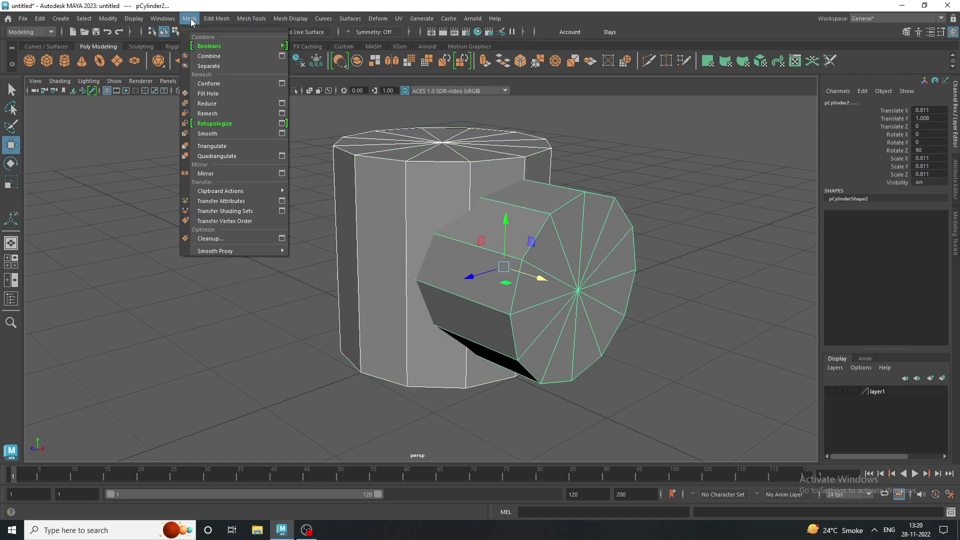
pyautogui.moveTo(209, 46)
pyautogui.click(313, 55)
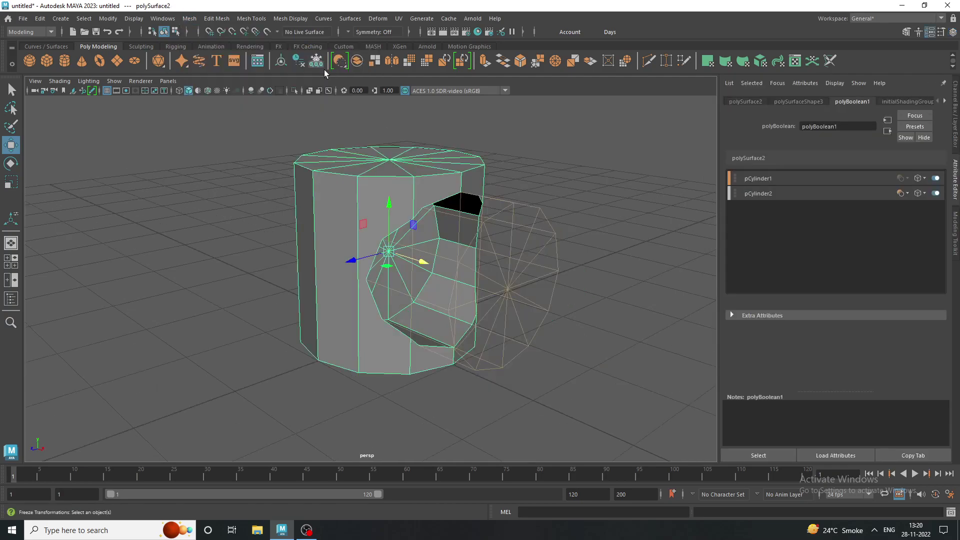
# Step: Inspect the cut mesh from several angles with smooth preview (3) on
pyautogui.moveTo(561, 152)
pyautogui.keyDown('alt'); pyautogui.mouseDown()
pyautogui.moveTo(447, 149)
pyautogui.moveTo(517, 163)
pyautogui.moveTo(472, 194)
pyautogui.moveTo(625, 178)
pyautogui.mouseUp(); pyautogui.keyUp('alt')
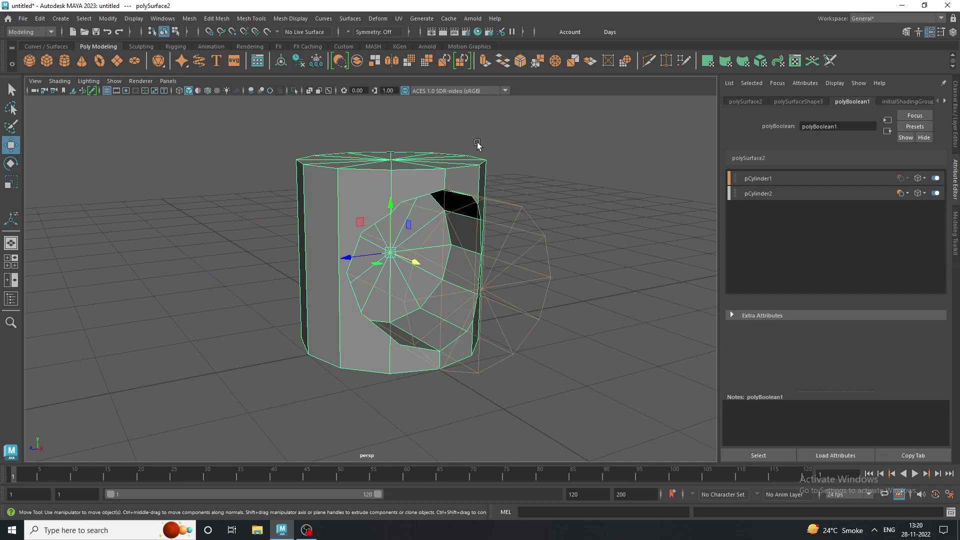
pyautogui.click(302, 64)
pyautogui.click(443, 129)
pyautogui.moveTo(442, 129)
pyautogui.keyDown('alt'); pyautogui.mouseDown()
pyautogui.moveTo(454, 173)
pyautogui.moveTo(400, 148)
pyautogui.moveTo(463, 178)
pyautogui.moveTo(353, 223)
pyautogui.mouseUp(); pyautogui.keyUp('alt')
pyautogui.press('3')
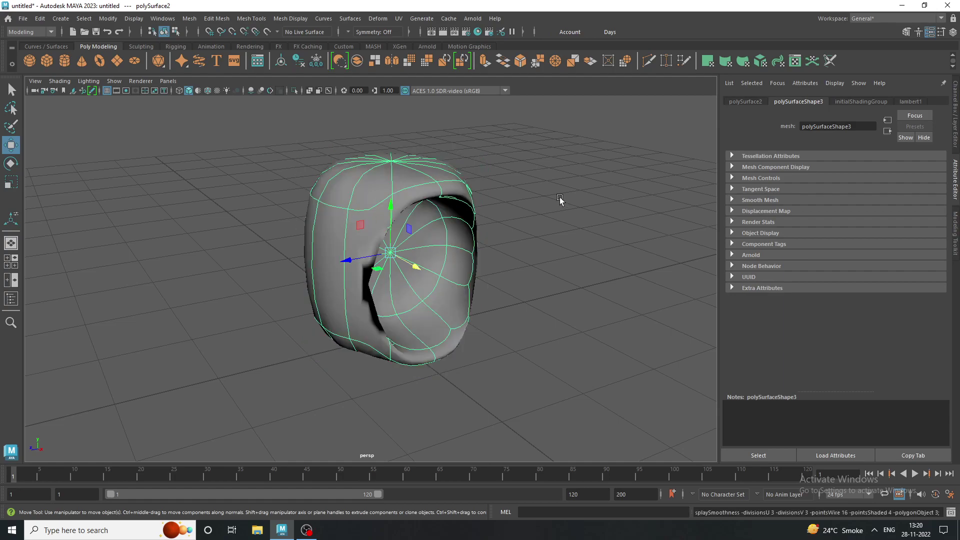
pyautogui.click(559, 255)
pyautogui.keyDown('alt'); pyautogui.moveTo(560, 255); pyautogui.dragTo(255, 213); pyautogui.keyUp('alt')
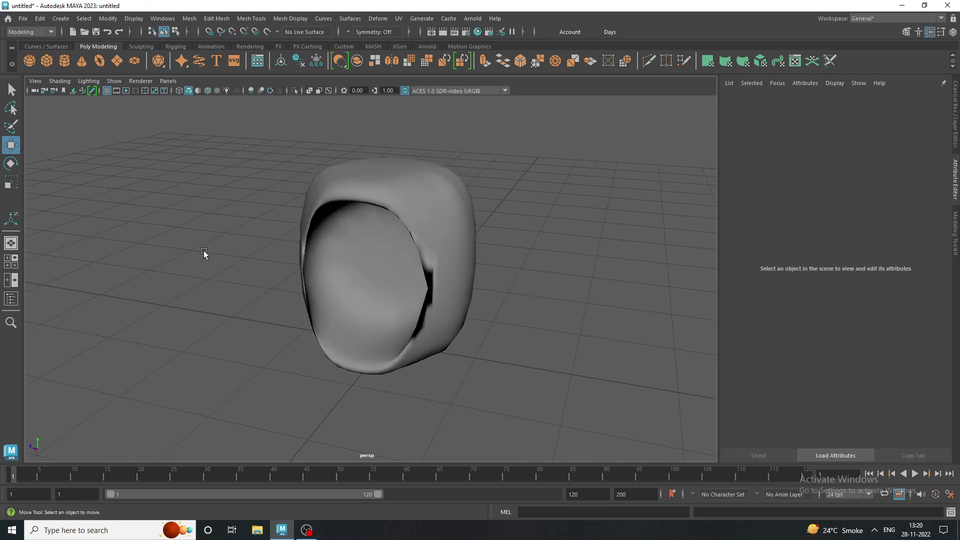
pyautogui.moveTo(203, 251)
pyautogui.keyDown('alt'); pyautogui.mouseDown()
pyautogui.moveTo(473, 307)
pyautogui.moveTo(192, 293)
pyautogui.mouseUp(); pyautogui.keyUp('alt')
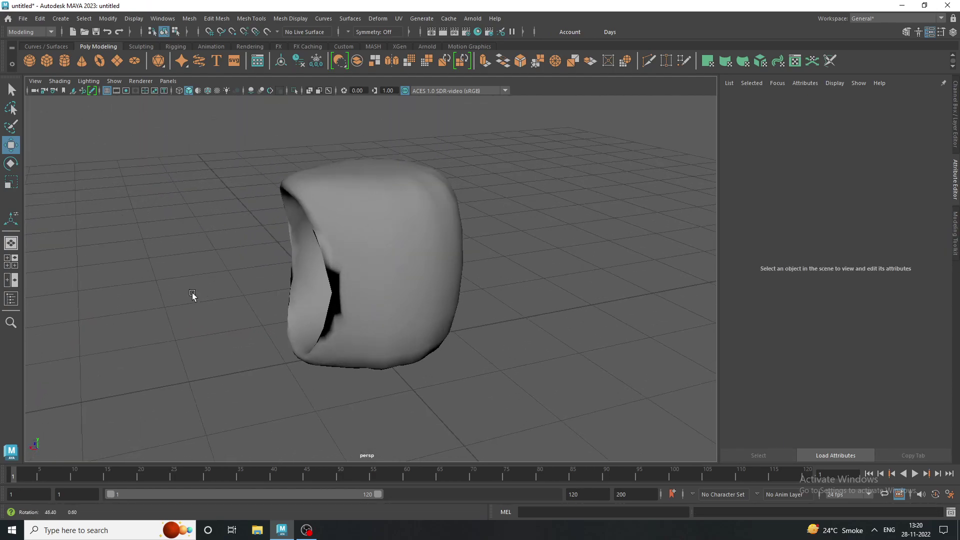
# Step: Return the mesh to low-poly display (1) and show its edges over the shading
pyautogui.moveTo(414, 197); pyautogui.dragTo(145, 270)
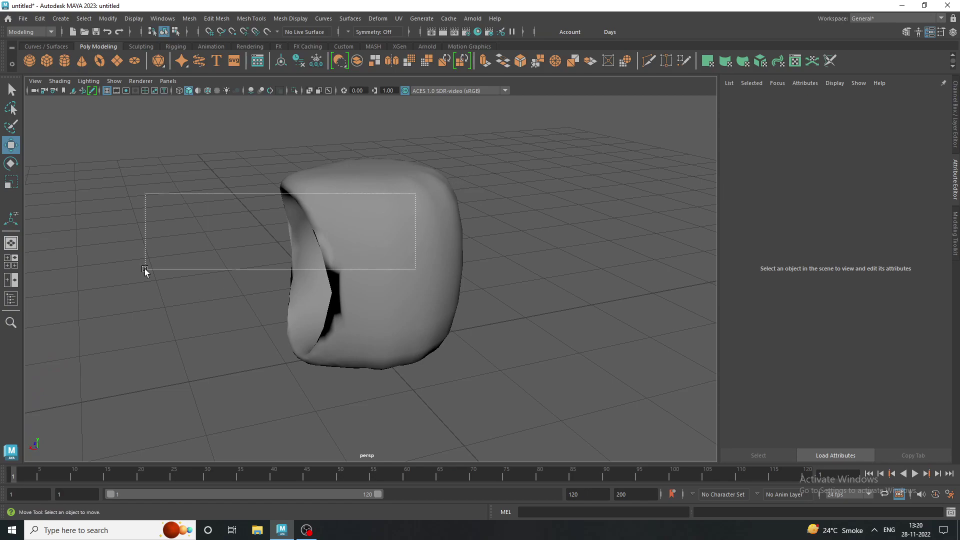
pyautogui.press('1')
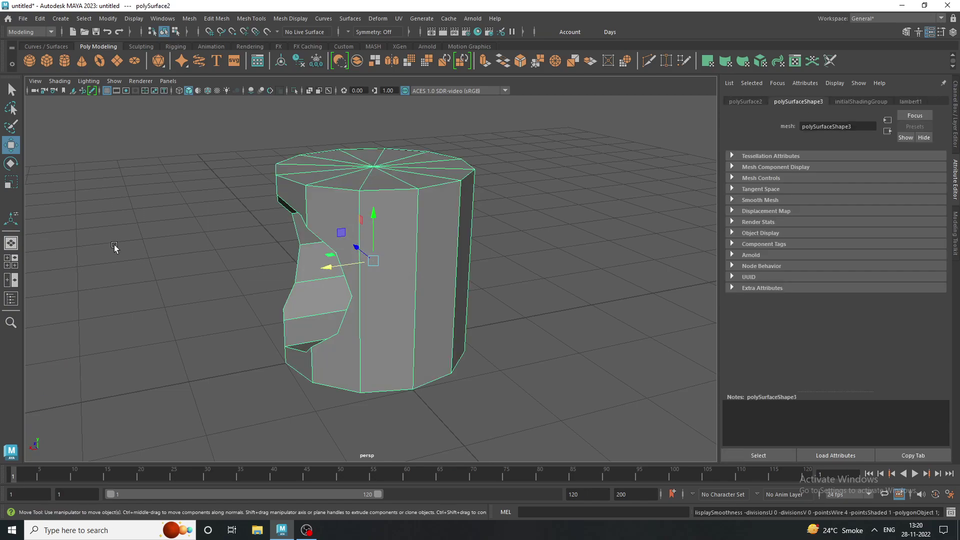
pyautogui.click(114, 246)
pyautogui.moveTo(189, 266)
pyautogui.keyDown('alt'); pyautogui.mouseDown()
pyautogui.moveTo(302, 268)
pyautogui.moveTo(274, 253)
pyautogui.moveTo(279, 222)
pyautogui.mouseUp(); pyautogui.keyUp('alt')
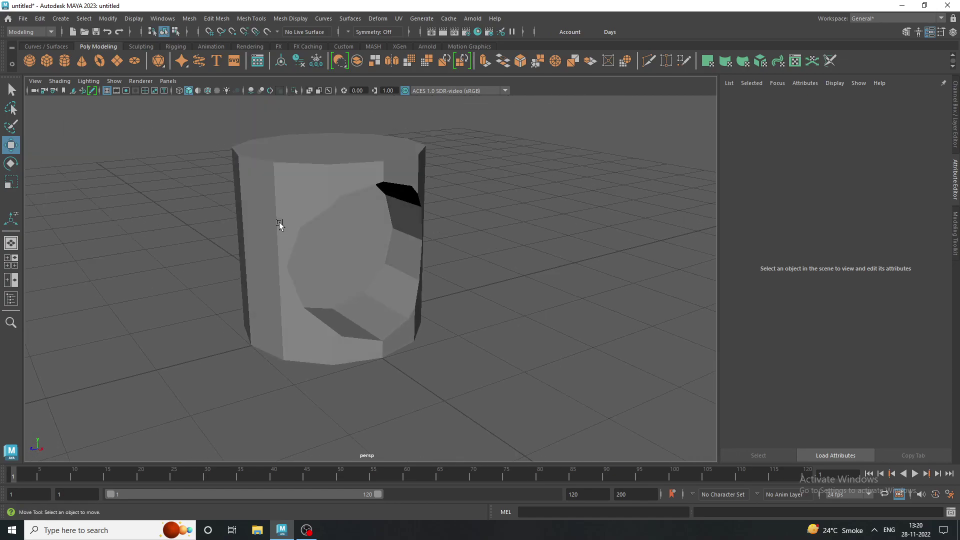
pyautogui.click(207, 91)
pyautogui.moveTo(249, 166)
pyautogui.keyDown('alt'); pyautogui.mouseDown()
pyautogui.moveTo(185, 135)
pyautogui.moveTo(255, 178)
pyautogui.moveTo(274, 215)
pyautogui.mouseUp(); pyautogui.keyUp('alt')
# Step: In vertex mode, merge two pairs of stray vertices on the hole's rim
pyautogui.keyDown('alt'); pyautogui.moveTo(275, 215); pyautogui.dragTo(325, 251, button='right'); pyautogui.keyUp('alt')
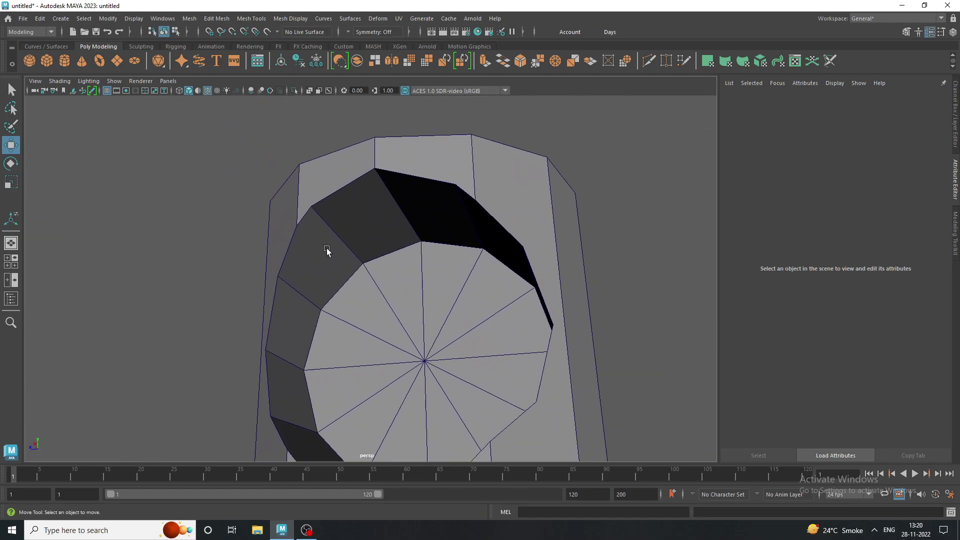
pyautogui.rightClick(320, 227)
pyautogui.click(271, 227)
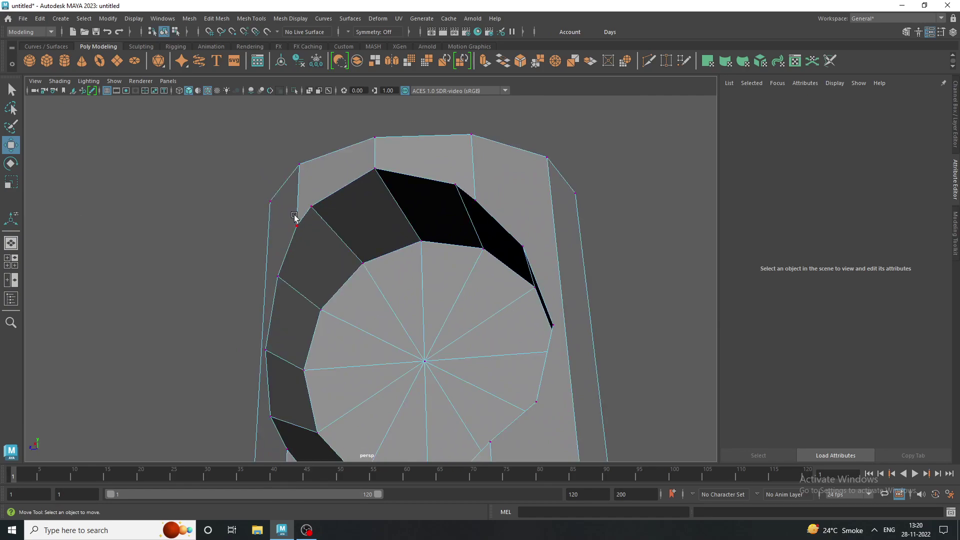
pyautogui.moveTo(294, 216); pyautogui.dragTo(311, 233)
pyautogui.keyDown('shift'); pyautogui.click(313, 205); pyautogui.keyUp('shift')
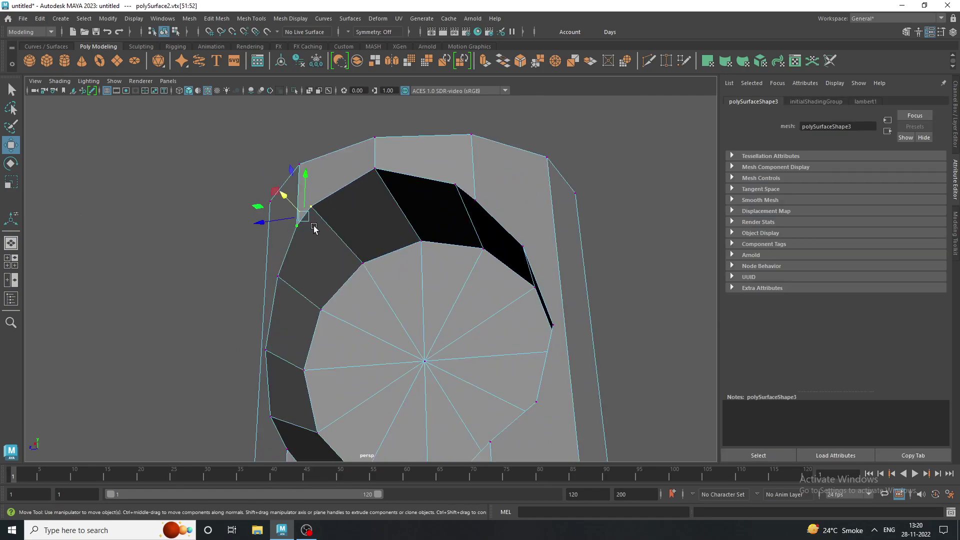
pyautogui.click(555, 62)
pyautogui.moveTo(350, 165)
pyautogui.keyDown('alt'); pyautogui.mouseDown()
pyautogui.moveTo(439, 210)
pyautogui.moveTo(490, 222)
pyautogui.mouseUp(); pyautogui.keyUp('alt')
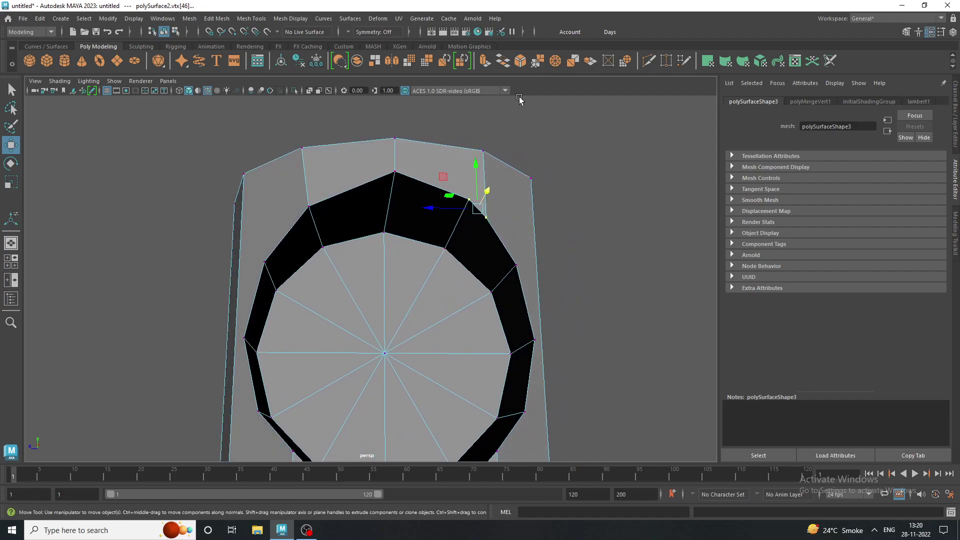
pyautogui.click(552, 62)
# Step: Select the stray vertices along the bottom of the hole's rim
pyautogui.moveTo(512, 180)
pyautogui.keyDown('alt'); pyautogui.mouseDown()
pyautogui.moveTo(491, 215)
pyautogui.moveTo(273, 251)
pyautogui.moveTo(321, 314)
pyautogui.moveTo(287, 295)
pyautogui.mouseUp(); pyautogui.keyUp('alt')
pyautogui.keyDown('alt'); pyautogui.moveTo(288, 295); pyautogui.dragTo(345, 300); pyautogui.keyUp('alt')
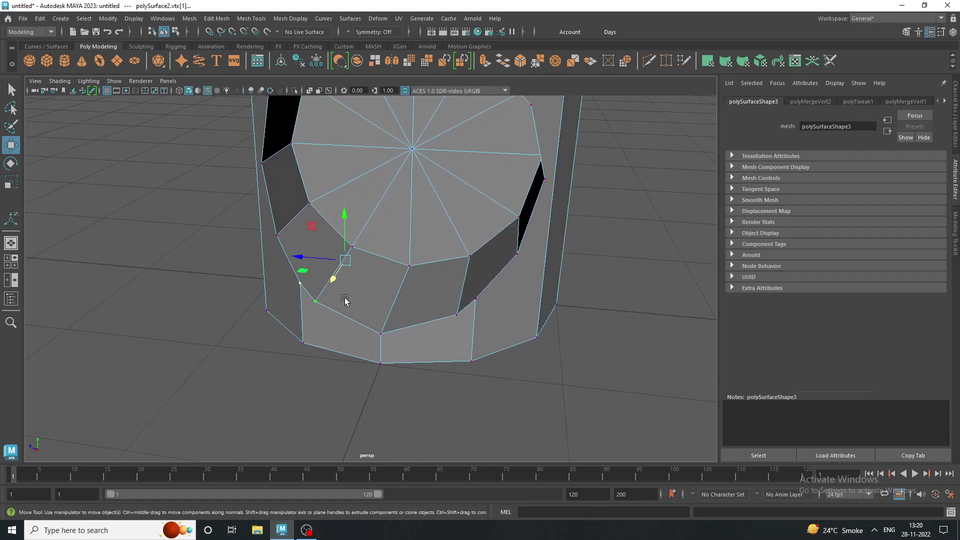
pyautogui.click(323, 311)
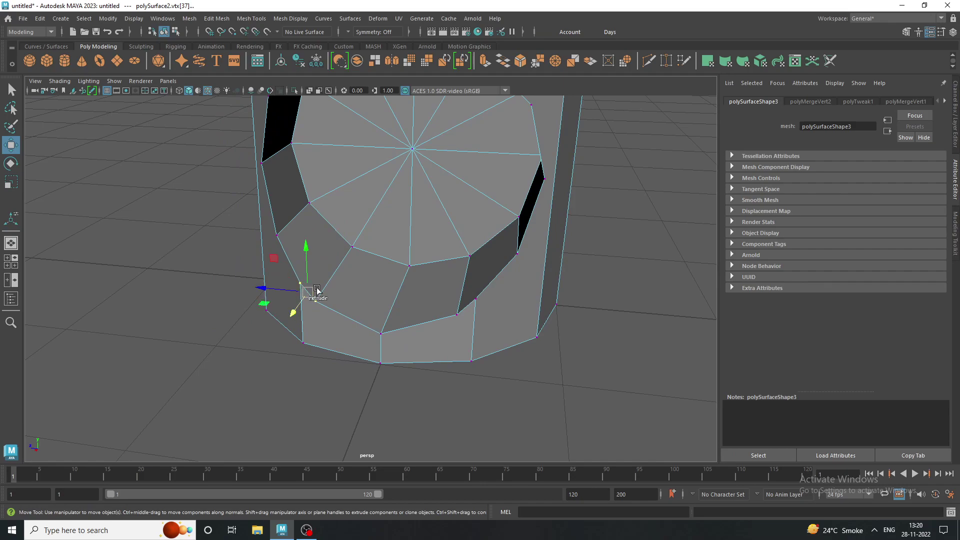
pyautogui.keyDown('alt'); pyautogui.moveTo(494, 189); pyautogui.dragTo(448, 292); pyautogui.keyUp('alt')
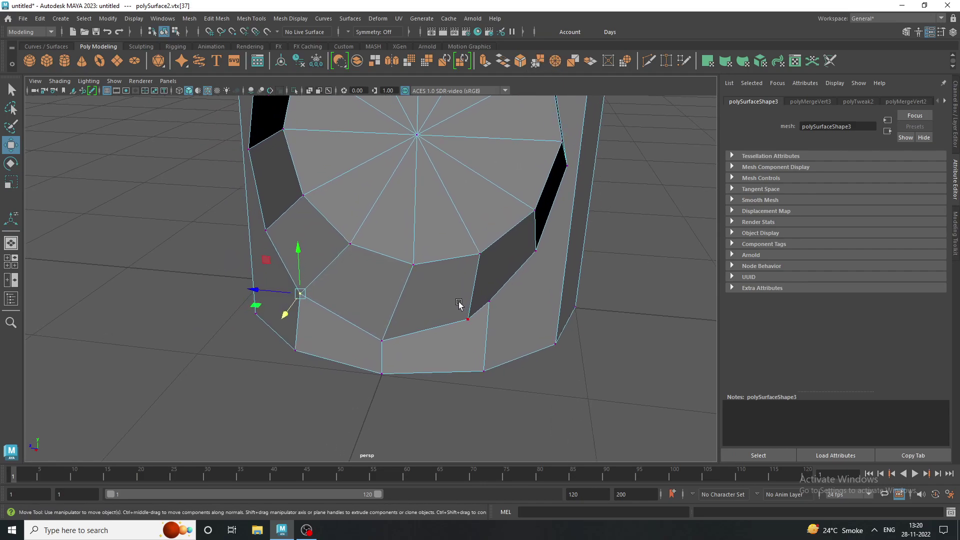
pyautogui.click(479, 329)
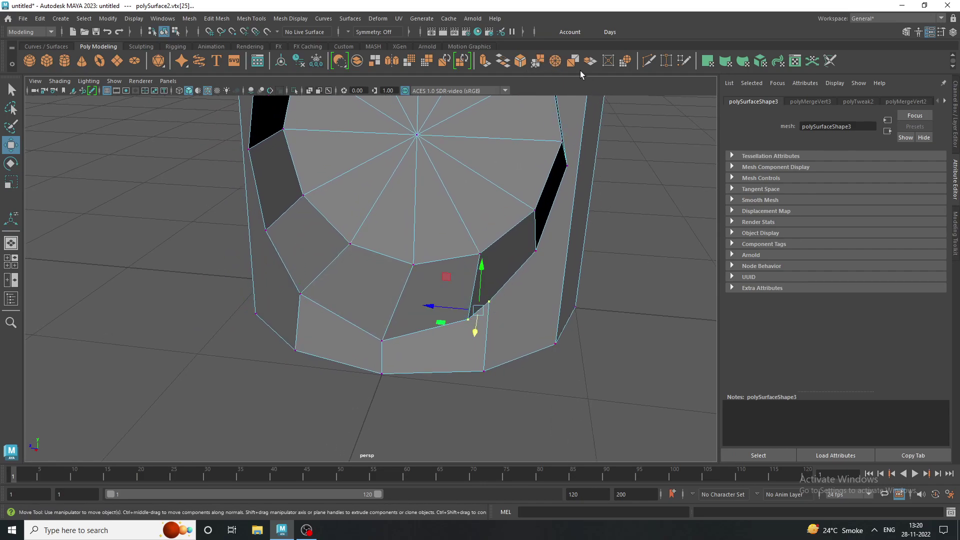
pyautogui.moveTo(567, 231)
pyautogui.keyDown('alt'); pyautogui.mouseDown()
pyautogui.moveTo(572, 242)
pyautogui.moveTo(610, 235)
pyautogui.moveTo(505, 220)
pyautogui.mouseUp(); pyautogui.keyUp('alt')
# Step: Reselect the whole cylinder and check it with smooth preview (3), then faceted view (1)
pyautogui.press('F8')
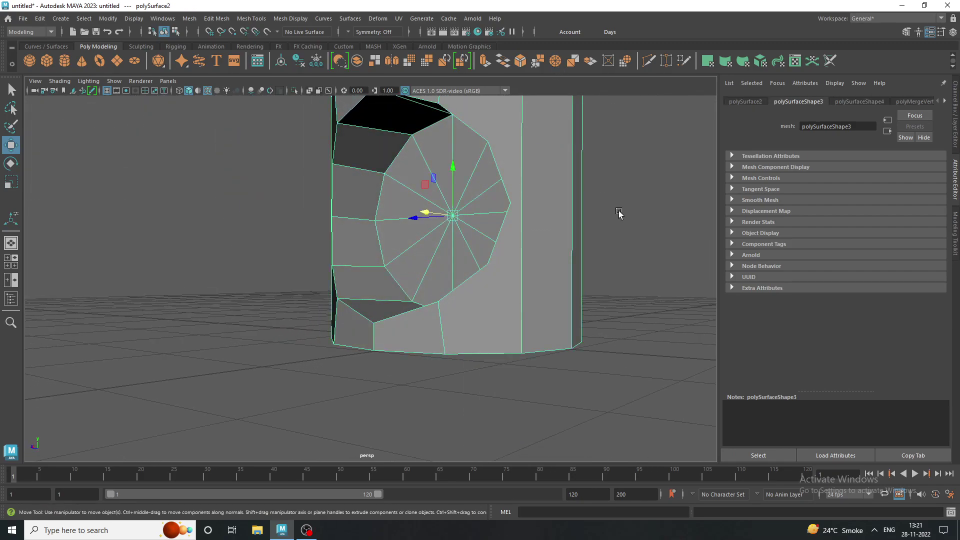
pyautogui.click(619, 212)
pyautogui.moveTo(619, 211)
pyautogui.keyDown('alt'); pyautogui.mouseDown()
pyautogui.moveTo(431, 279)
pyautogui.moveTo(472, 339)
pyautogui.moveTo(331, 319)
pyautogui.moveTo(311, 307)
pyautogui.moveTo(308, 320)
pyautogui.mouseUp(); pyautogui.keyUp('alt')
pyautogui.click(335, 260)
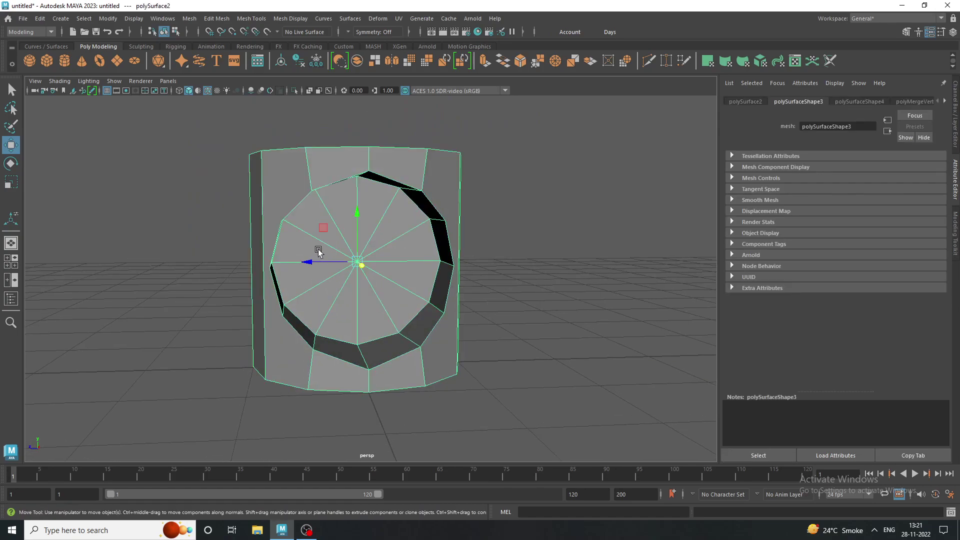
pyautogui.press('3')
pyautogui.press('1')
pyautogui.moveTo(318, 252)
pyautogui.keyDown('alt'); pyautogui.mouseDown()
pyautogui.moveTo(170, 232)
pyautogui.moveTo(208, 264)
pyautogui.moveTo(292, 244)
pyautogui.moveTo(336, 253)
pyautogui.mouseUp(); pyautogui.keyUp('alt')
# Step: Insert three horizontal edge loops across the cylinder with Insert Edge Loop
pyautogui.click(250, 20)
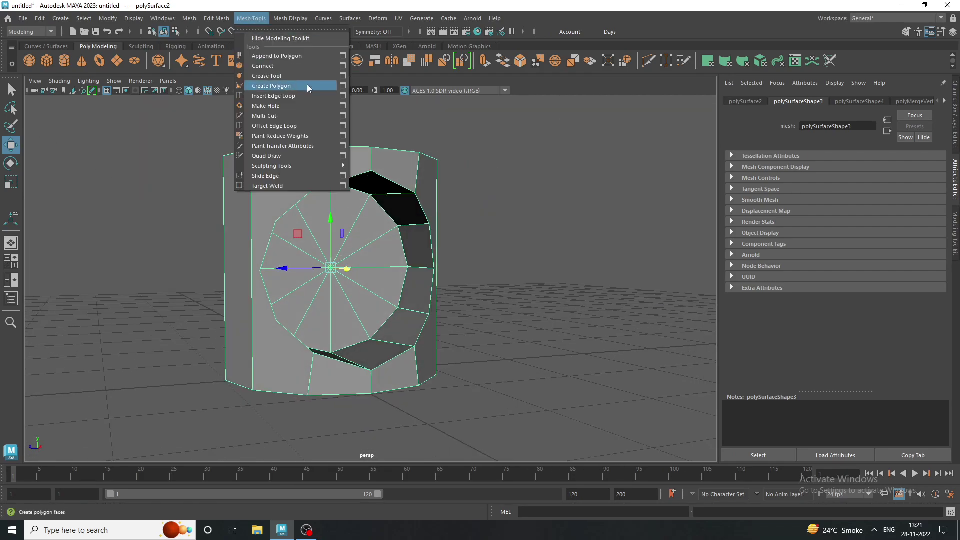
pyautogui.click(343, 96)
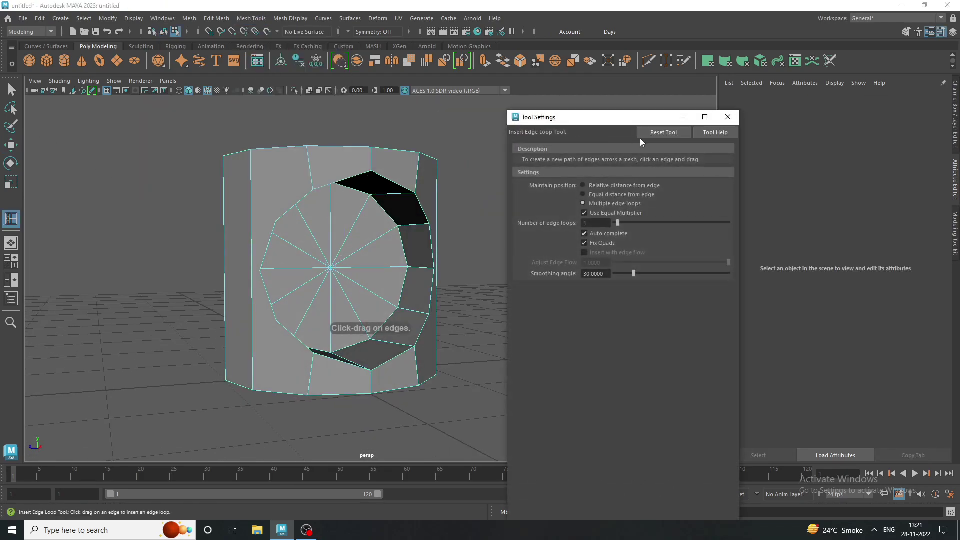
pyautogui.click(726, 118)
pyautogui.keyDown('alt'); pyautogui.moveTo(365, 141); pyautogui.dragTo(313, 145); pyautogui.keyUp('alt')
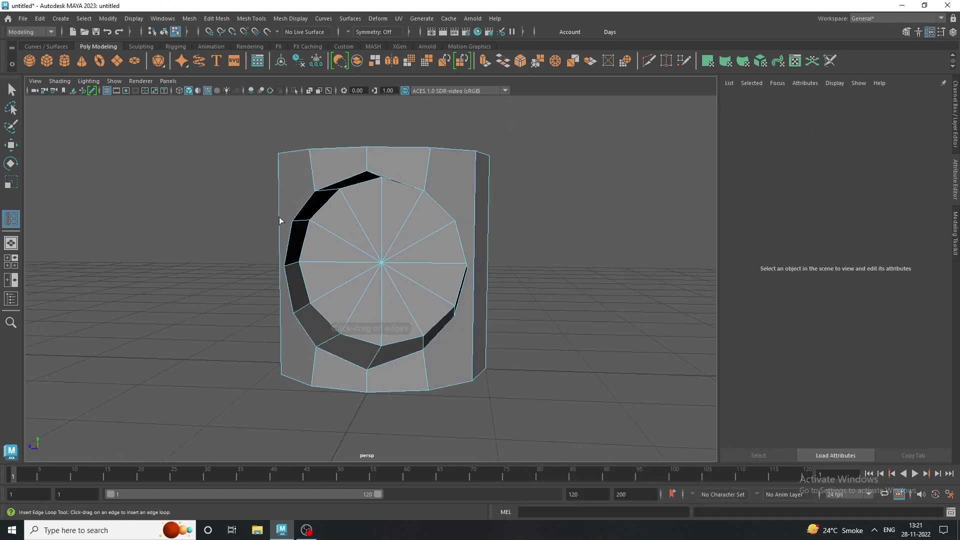
pyautogui.moveTo(280, 217); pyautogui.dragTo(281, 222)
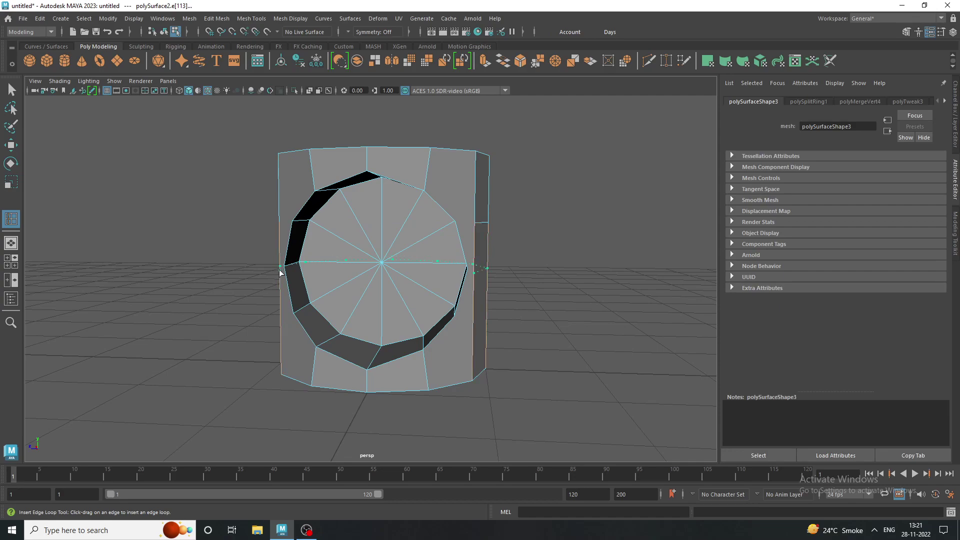
pyautogui.click(281, 274)
pyautogui.moveTo(285, 275)
pyautogui.keyDown('alt'); pyautogui.mouseDown()
pyautogui.moveTo(310, 272)
pyautogui.moveTo(278, 284)
pyautogui.mouseUp(); pyautogui.keyUp('alt')
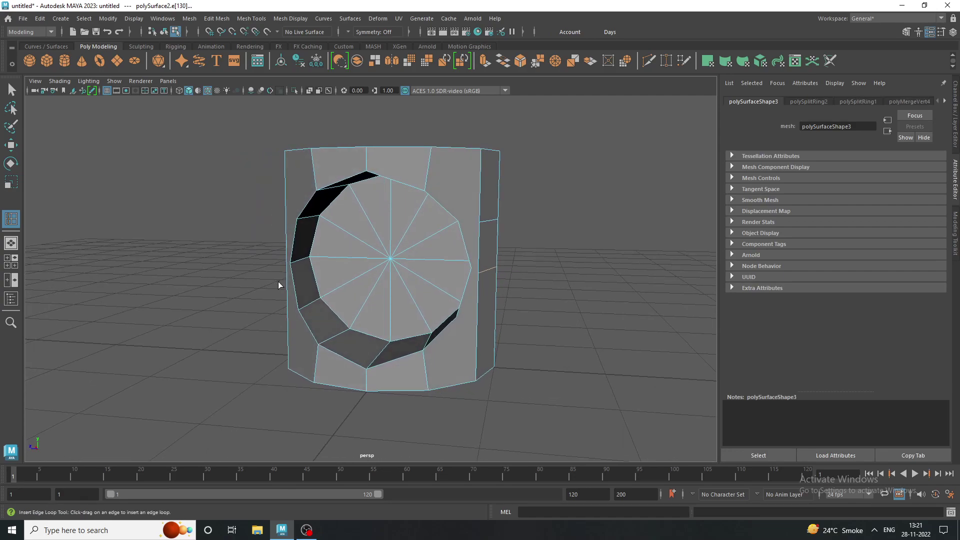
pyautogui.click(288, 320)
pyautogui.moveTo(276, 322)
pyautogui.keyDown('alt'); pyautogui.mouseDown()
pyautogui.moveTo(300, 307)
pyautogui.moveTo(354, 322)
pyautogui.mouseUp(); pyautogui.keyUp('alt')
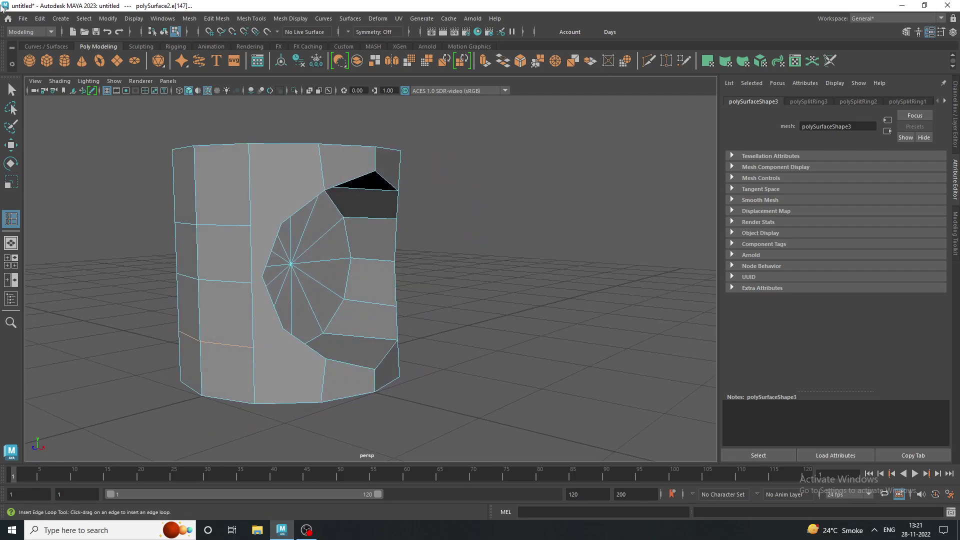
# Step: In a full front view, select one of the new horizontal edge loops
pyautogui.press('q')
pyautogui.press('space')
pyautogui.press('space')
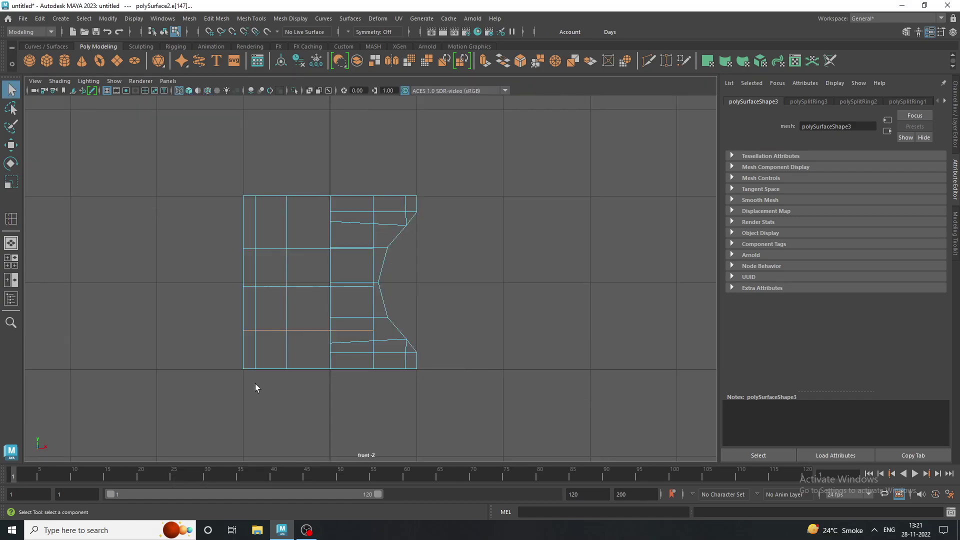
pyautogui.scroll(2, 446, 326)
pyautogui.scroll(1, 446, 326)
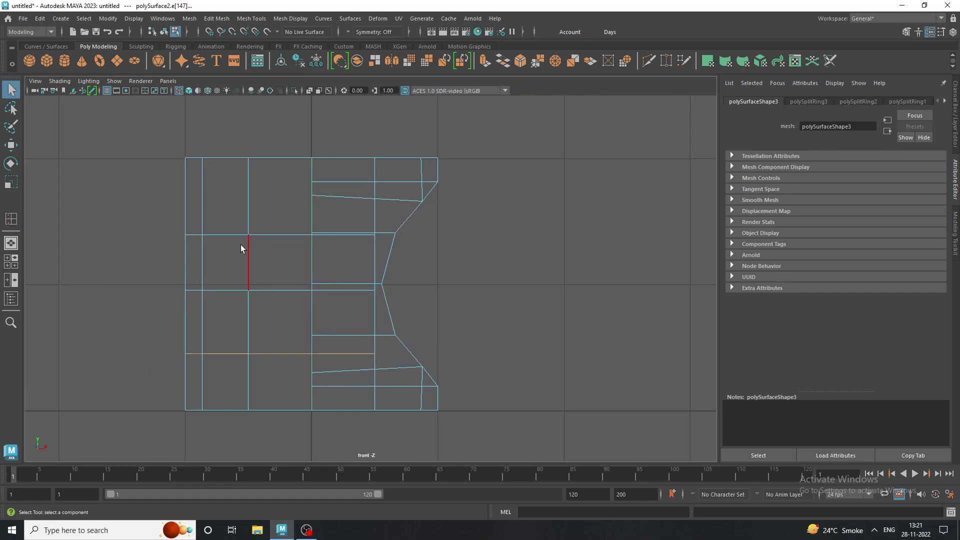
pyautogui.rightClick(269, 227)
pyautogui.click(266, 235)
# Step: Show front and perspective views side by side, with perspective facing the hole
pyautogui.press('space')
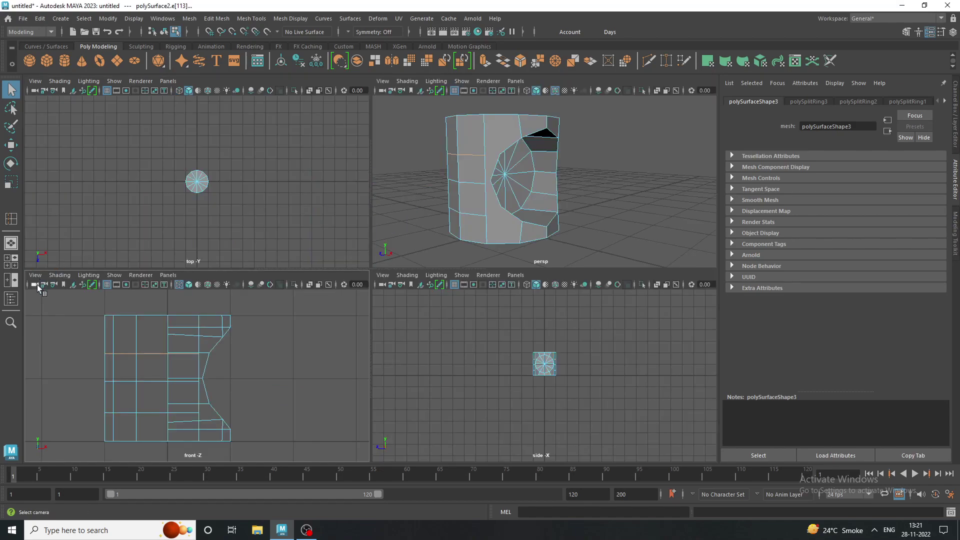
pyautogui.click(11, 280)
pyautogui.scroll(2, 285, 294)
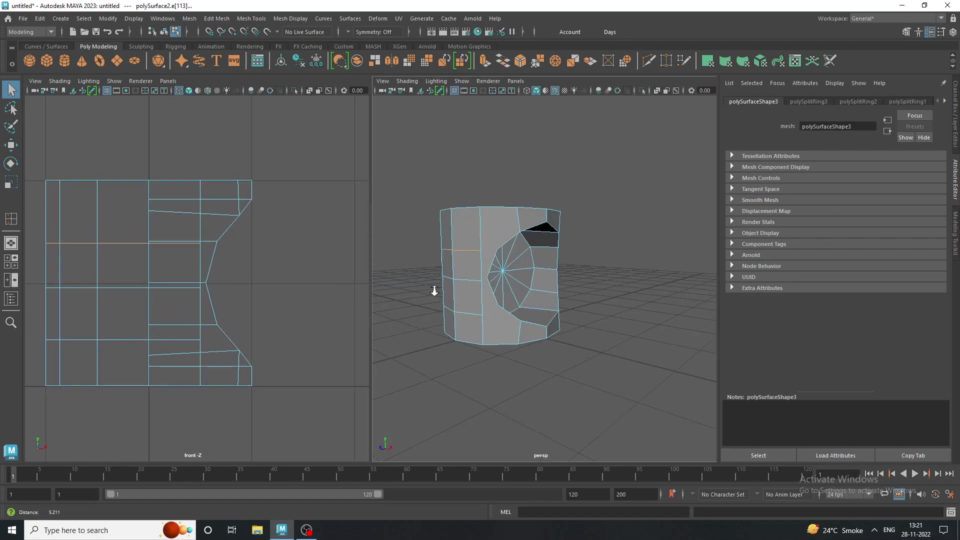
pyautogui.moveTo(436, 286)
pyautogui.keyDown('alt'); pyautogui.mouseDown()
pyautogui.moveTo(468, 313)
pyautogui.moveTo(407, 310)
pyautogui.moveTo(442, 311)
pyautogui.mouseUp(); pyautogui.keyUp('alt')
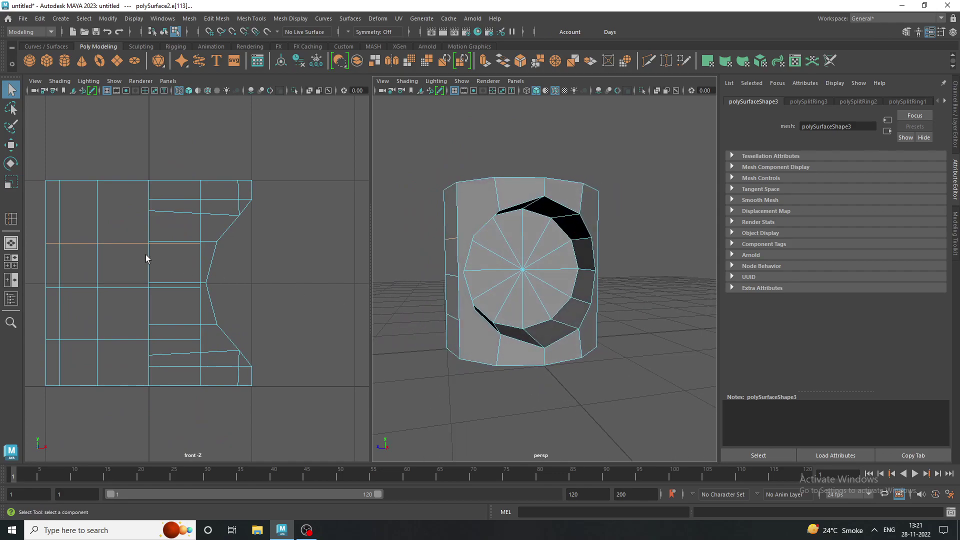
pyautogui.click(14, 152)
# Step: Raise each of the three new edge loops to line up with the hole's rim corners
pyautogui.moveTo(120, 216); pyautogui.dragTo(122, 212)
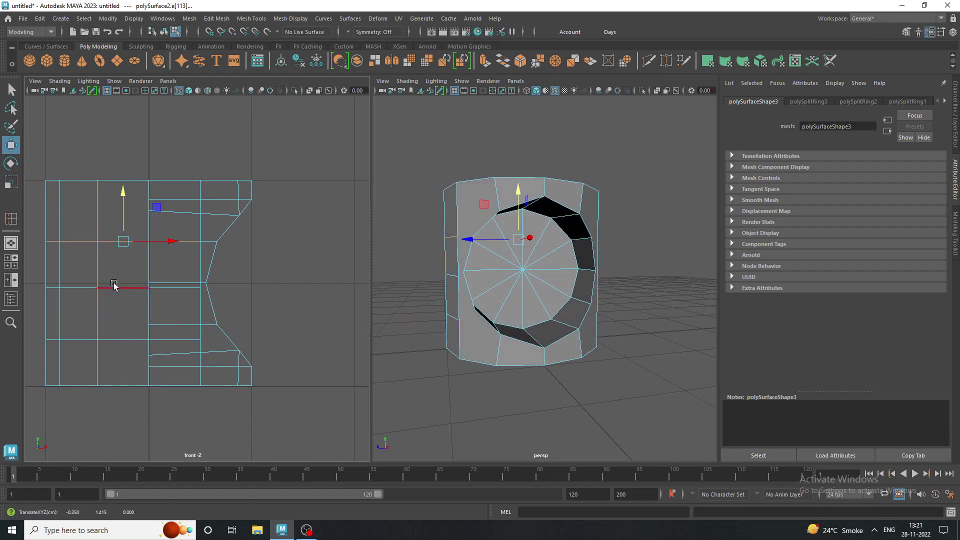
pyautogui.click(114, 286)
pyautogui.moveTo(121, 264); pyautogui.dragTo(125, 260)
pyautogui.click(130, 340)
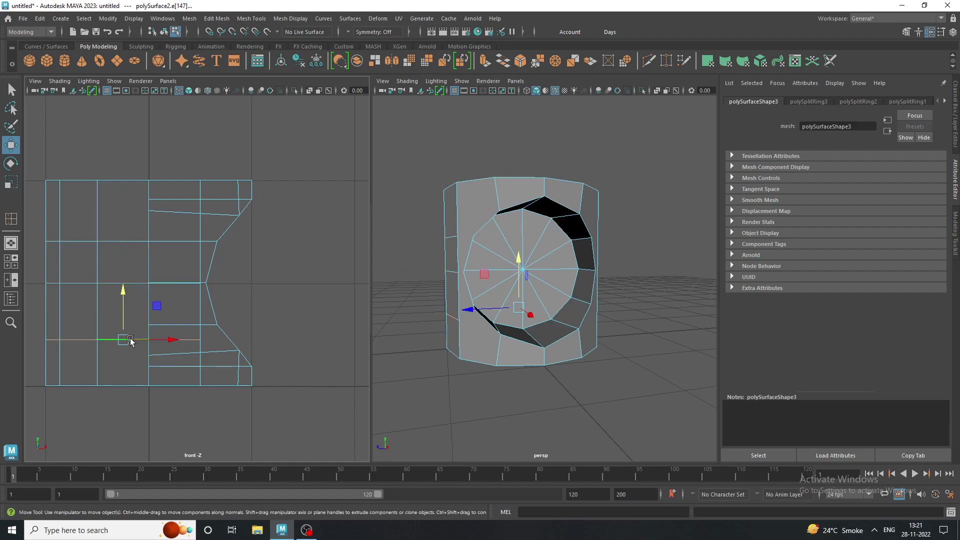
pyautogui.moveTo(127, 332); pyautogui.dragTo(126, 305)
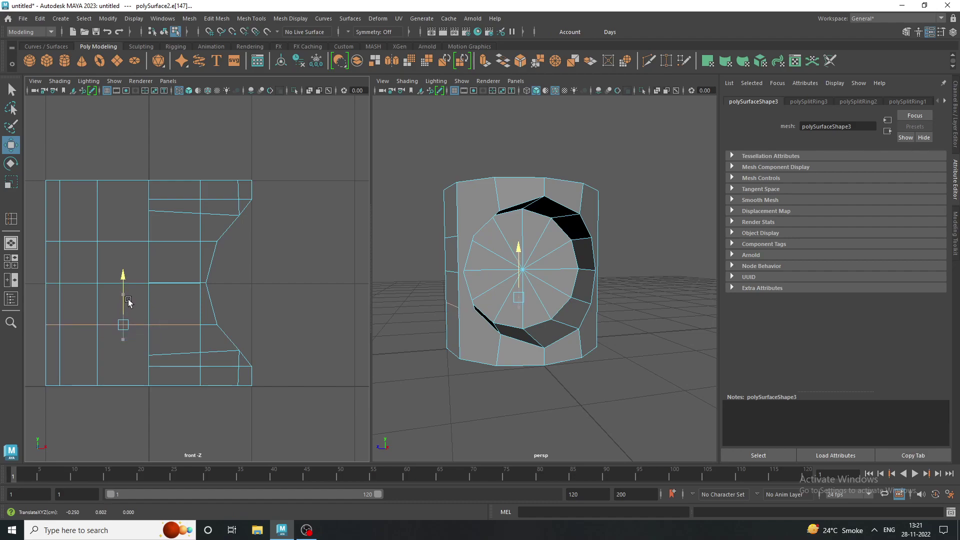
# Step: Maximise the perspective view and orbit around the other side of the hole
pyautogui.keyDown('alt'); pyautogui.moveTo(480, 299); pyautogui.dragTo(374, 298); pyautogui.keyUp('alt')
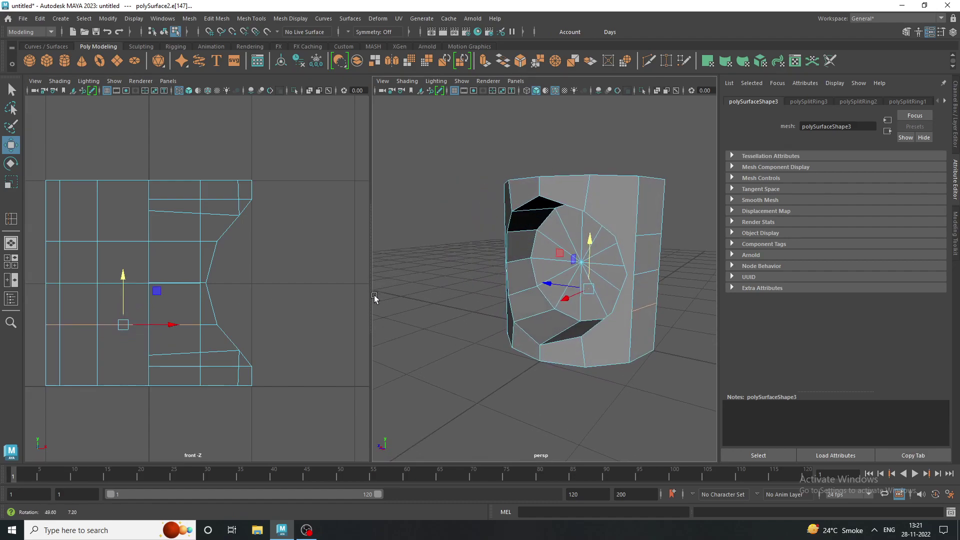
pyautogui.press('space')
pyautogui.moveTo(573, 317)
pyautogui.keyDown('alt'); pyautogui.mouseDown()
pyautogui.moveTo(399, 283)
pyautogui.moveTo(538, 279)
pyautogui.moveTo(371, 231)
pyautogui.mouseUp(); pyautogui.keyUp('alt')
pyautogui.moveTo(322, 225)
pyautogui.mouseDown(button='right')
pyautogui.moveTo(279, 218)
pyautogui.moveTo(256, 250)
pyautogui.mouseUp(button='right')
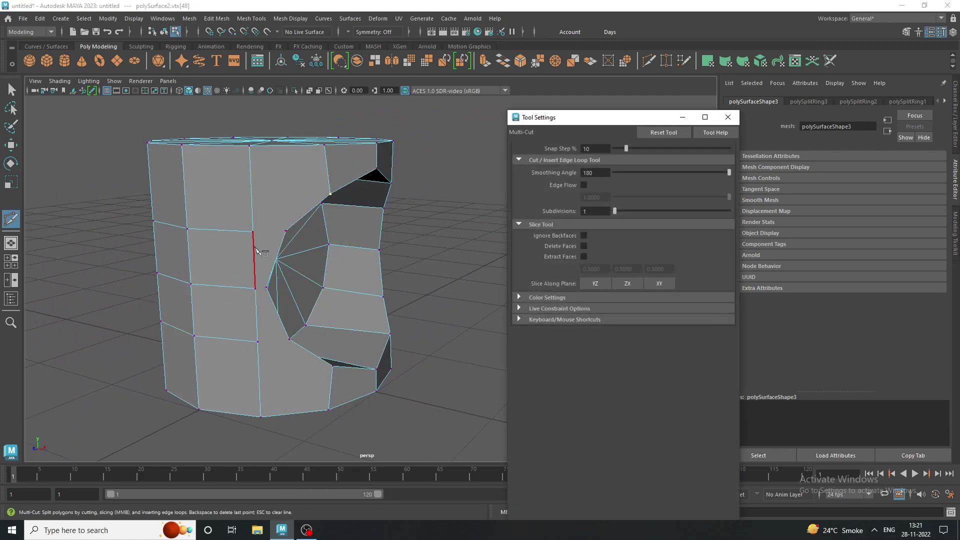
# Step: Cut an edge from an edge-loop vertex to the hole's rim and commit it
pyautogui.click(254, 232)
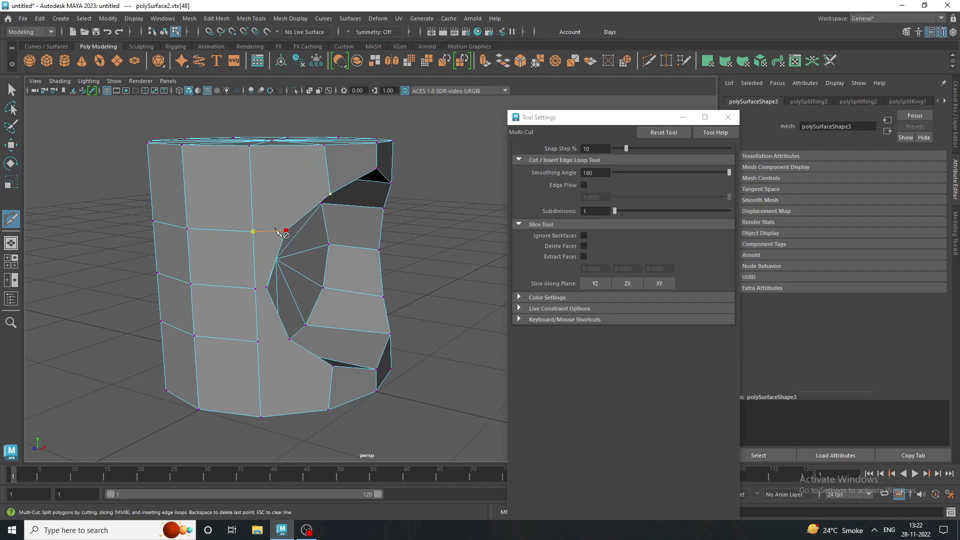
pyautogui.click(277, 231)
pyautogui.press('Return')
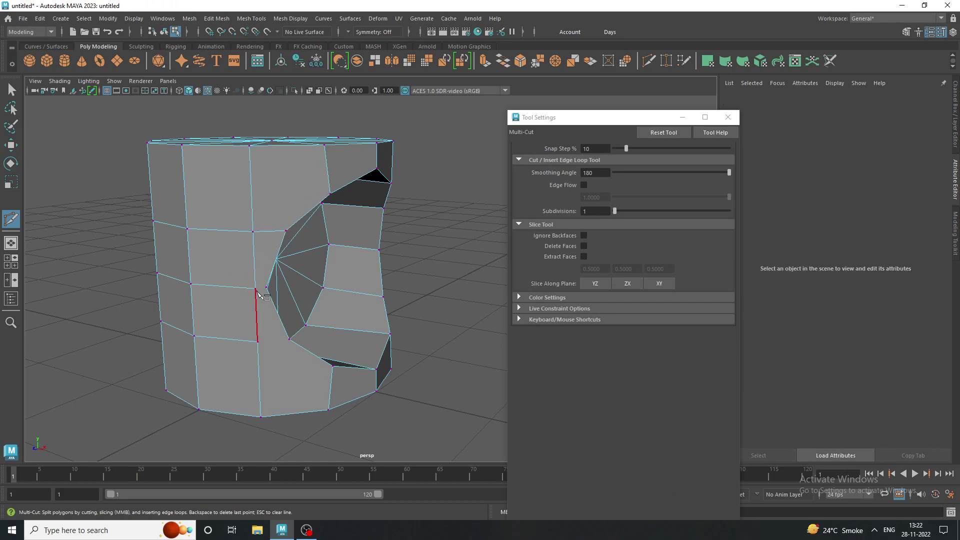
pyautogui.keyDown('alt'); pyautogui.moveTo(197, 255); pyautogui.dragTo(364, 300, button='right'); pyautogui.keyUp('alt')
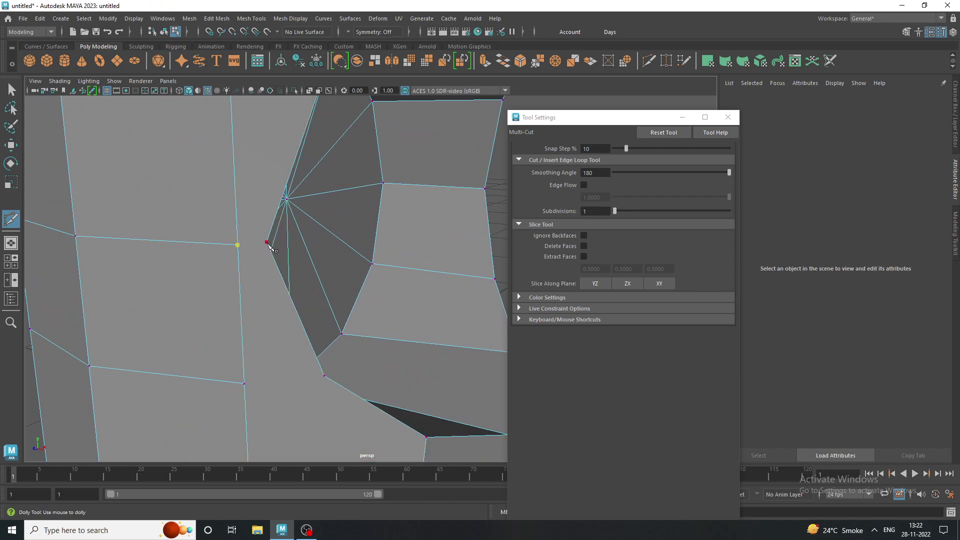
# Step: Cut another edge from a vertex near the lower corner to the hole's rim edge
pyautogui.click(244, 384)
pyautogui.scroll(-5, 315, 376)
pyautogui.moveTo(293, 364)
pyautogui.keyDown('alt'); pyautogui.mouseDown()
pyautogui.moveTo(212, 365)
pyautogui.moveTo(280, 360)
pyautogui.mouseUp(); pyautogui.keyUp('alt')
pyautogui.keyDown('alt'); pyautogui.moveTo(279, 361); pyautogui.dragTo(123, 349, button='middle'); pyautogui.keyUp('alt')
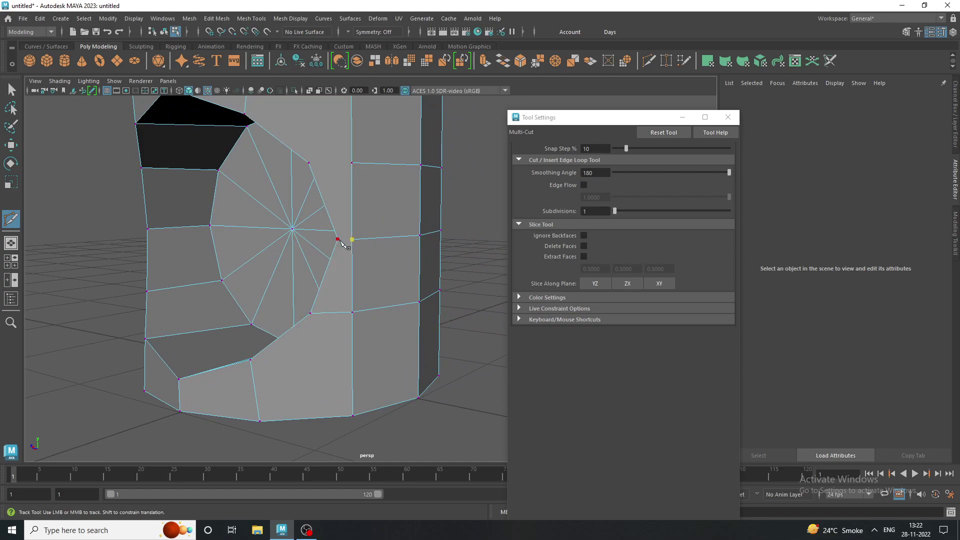
pyautogui.keyDown('alt'); pyautogui.moveTo(339, 240); pyautogui.dragTo(324, 268, button='middle'); pyautogui.keyUp('alt')
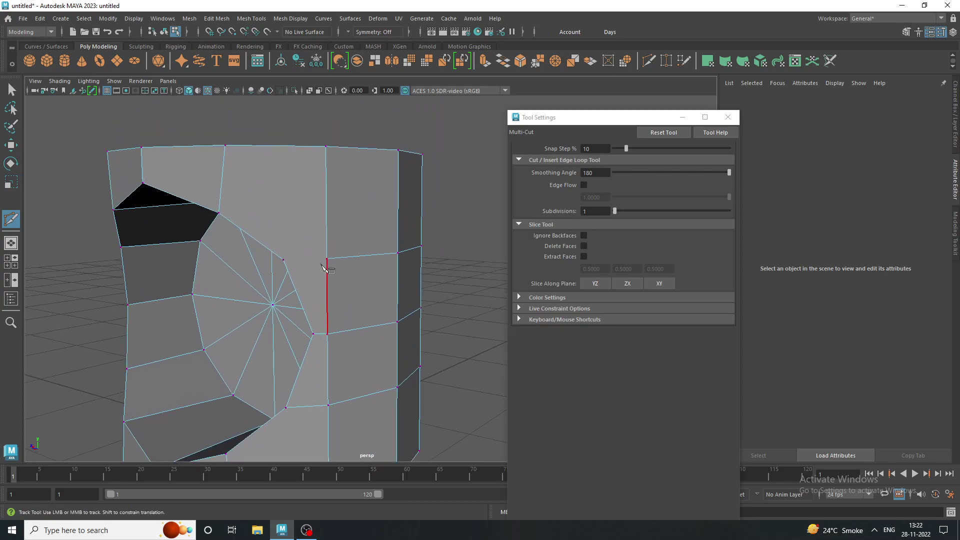
pyautogui.click(326, 260)
pyautogui.moveTo(301, 265)
pyautogui.keyDown('alt'); pyautogui.mouseDown()
pyautogui.moveTo(144, 242)
pyautogui.moveTo(272, 242)
pyautogui.moveTo(262, 265)
pyautogui.moveTo(279, 283)
pyautogui.moveTo(293, 242)
pyautogui.mouseUp(); pyautogui.keyUp('alt')
pyautogui.click(728, 117)
pyautogui.press('Return')
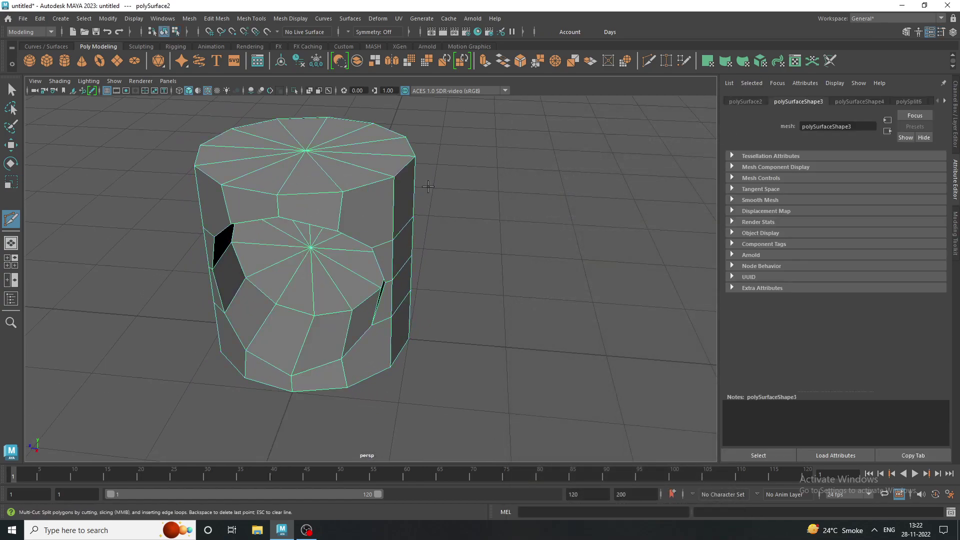
pyautogui.moveTo(304, 207)
pyautogui.keyDown('alt'); pyautogui.mouseDown()
pyautogui.moveTo(395, 200)
pyautogui.moveTo(384, 212)
pyautogui.moveTo(388, 193)
pyautogui.moveTo(237, 198)
pyautogui.moveTo(245, 281)
pyautogui.mouseUp(); pyautogui.keyUp('alt')
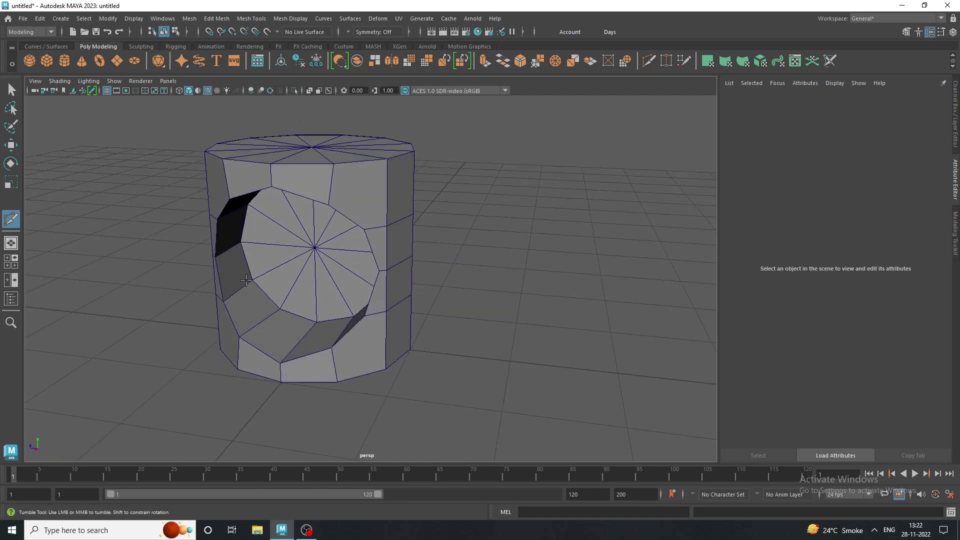
pyautogui.moveTo(259, 381)
pyautogui.keyDown('alt'); pyautogui.mouseDown()
pyautogui.moveTo(204, 419)
pyautogui.moveTo(280, 385)
pyautogui.moveTo(312, 354)
pyautogui.moveTo(394, 364)
pyautogui.moveTo(394, 373)
pyautogui.moveTo(205, 225)
pyautogui.mouseUp(); pyautogui.keyUp('alt')
pyautogui.moveTo(497, 406)
pyautogui.mouseDown()
pyautogui.moveTo(524, 434)
pyautogui.moveTo(476, 429)
pyautogui.mouseUp()
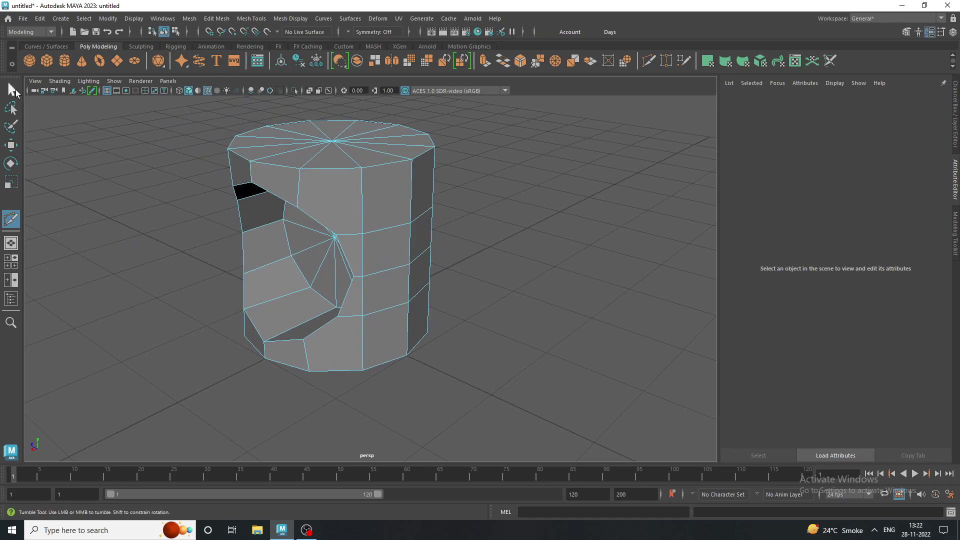
pyautogui.click(12, 90)
pyautogui.click(541, 240)
pyautogui.moveTo(541, 240)
pyautogui.keyDown('alt'); pyautogui.mouseDown()
pyautogui.moveTo(438, 218)
pyautogui.moveTo(518, 210)
pyautogui.moveTo(534, 210)
pyautogui.moveTo(148, 266)
pyautogui.mouseUp(); pyautogui.keyUp('alt')
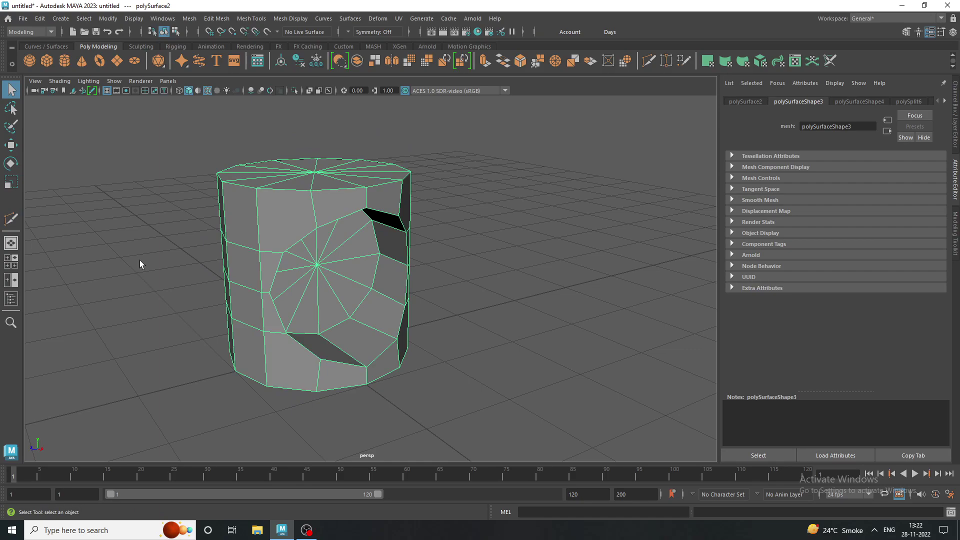
pyautogui.press('6')
pyautogui.press('3')
pyautogui.click(140, 265)
pyautogui.moveTo(229, 288)
pyautogui.keyDown('alt'); pyautogui.mouseDown()
pyautogui.moveTo(164, 302)
pyautogui.moveTo(182, 272)
pyautogui.moveTo(435, 217)
pyautogui.moveTo(167, 303)
pyautogui.mouseUp(); pyautogui.keyUp('alt')
pyautogui.press('1')
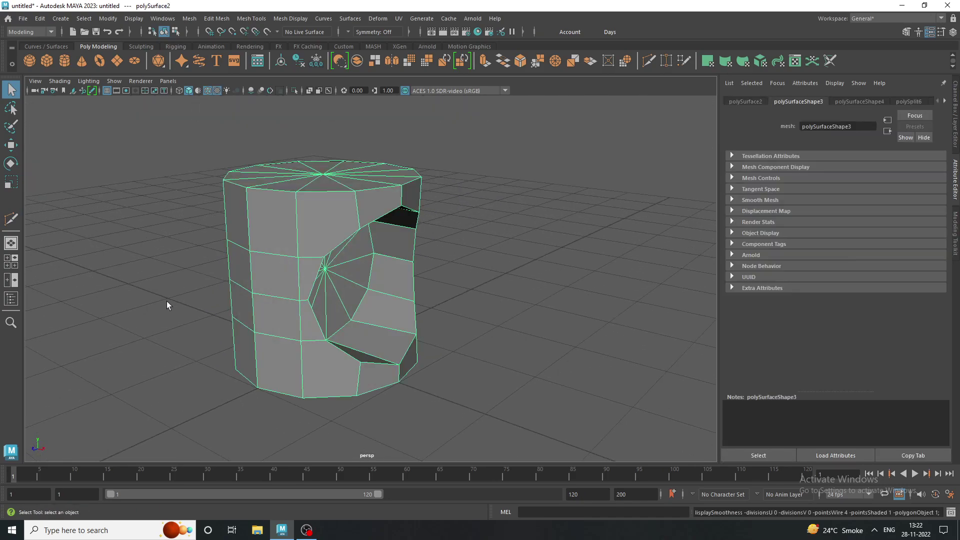
pyautogui.keyDown('alt'); pyautogui.moveTo(245, 209); pyautogui.dragTo(306, 260, button='right'); pyautogui.keyUp('alt')
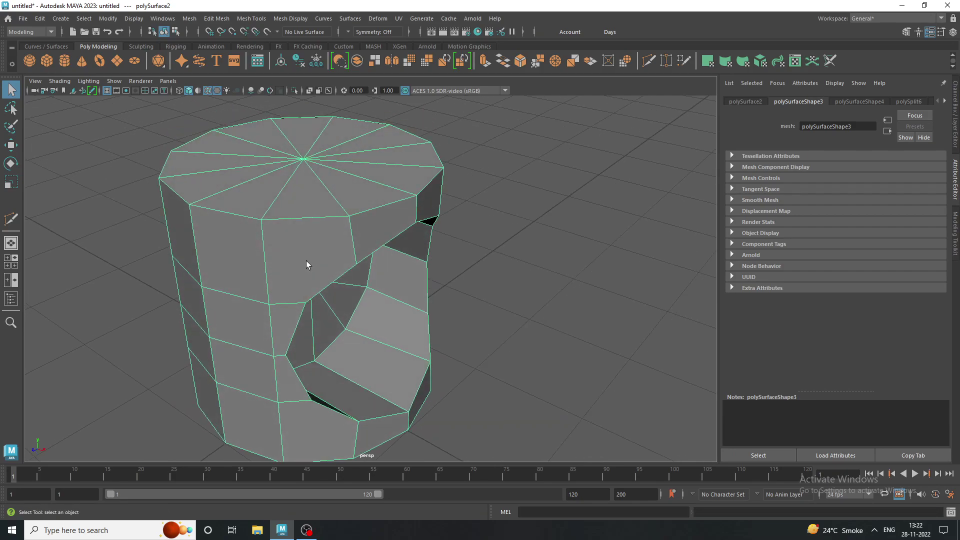
# Step: Chamfer the cylinder's top centre vertex into a small ring
pyautogui.moveTo(316, 160); pyautogui.dragTo(268, 161, button='right')
pyautogui.click(303, 159)
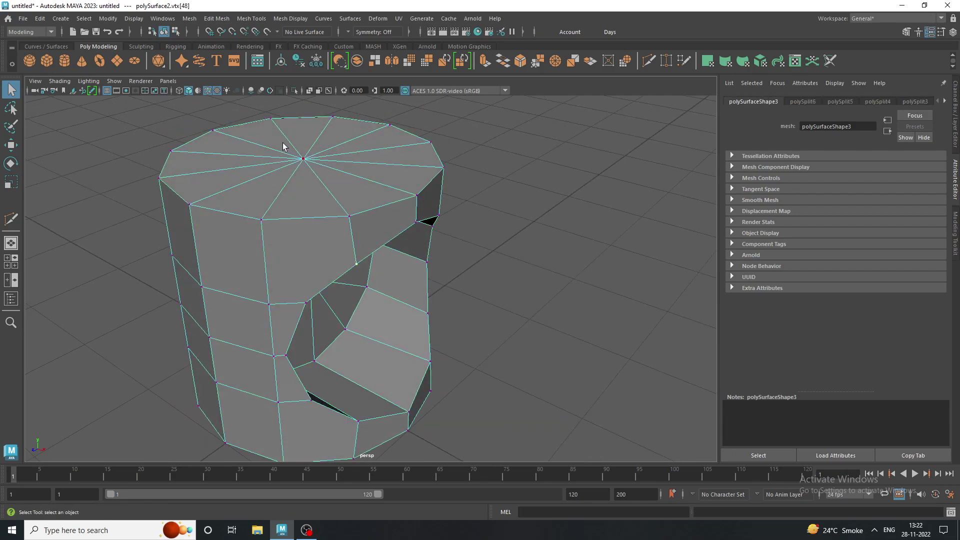
pyautogui.keyDown('shift'); pyautogui.rightClick(304, 160); pyautogui.keyUp('shift')
pyautogui.keyDown('shift'); pyautogui.moveTo(358, 165); pyautogui.dragTo(363, 166, button='right'); pyautogui.keyUp('shift')
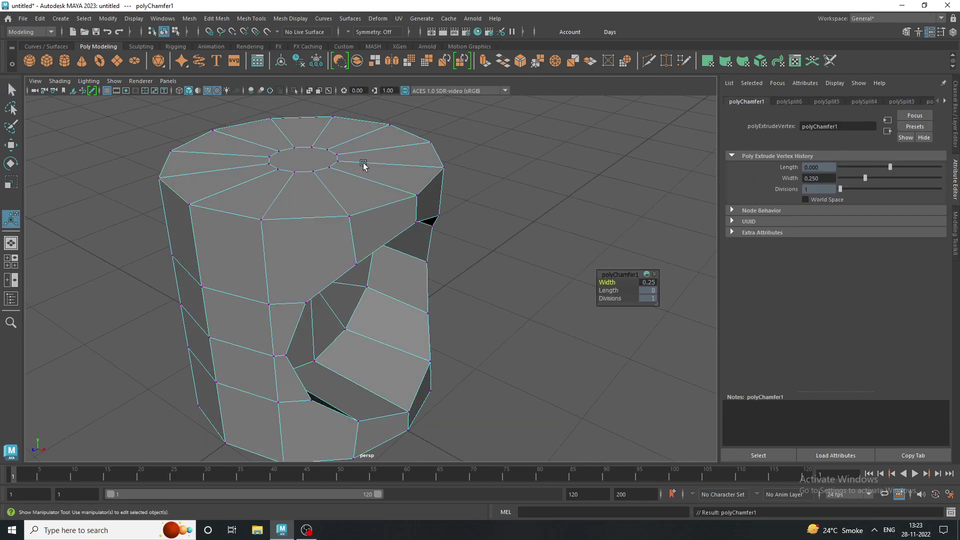
pyautogui.scroll(-5, 452, 189)
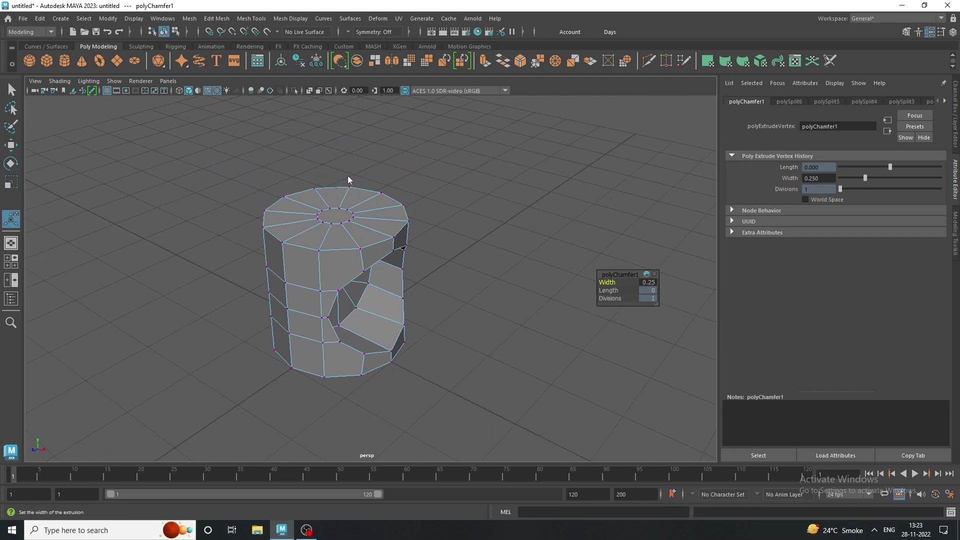
pyautogui.press('q')
pyautogui.press('F8')
# Step: Select the cylinder's rim and hole edge loops in edge mode
pyautogui.click(428, 180)
pyautogui.scroll(3, 450, 268)
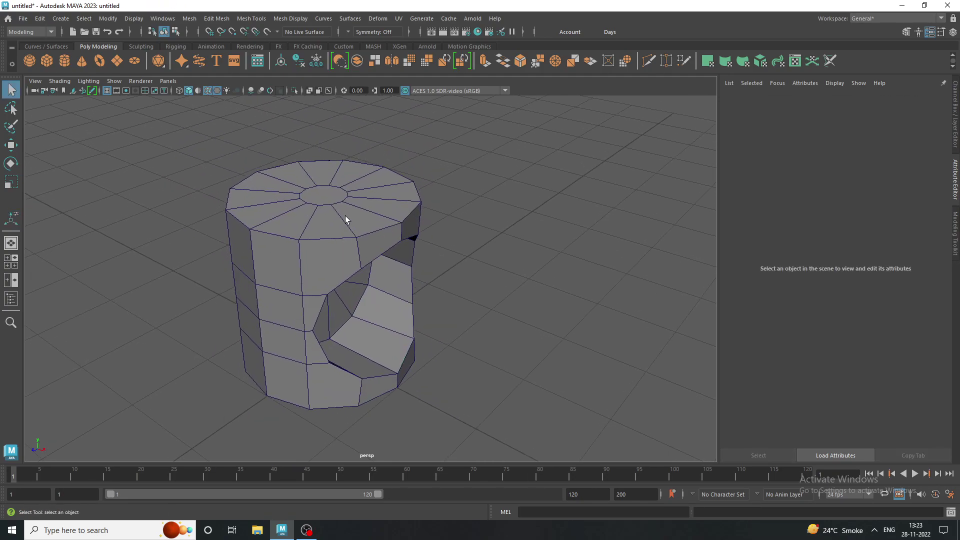
pyautogui.moveTo(346, 216); pyautogui.dragTo(353, 191, button='right')
pyautogui.click(353, 191)
pyautogui.click(321, 240)
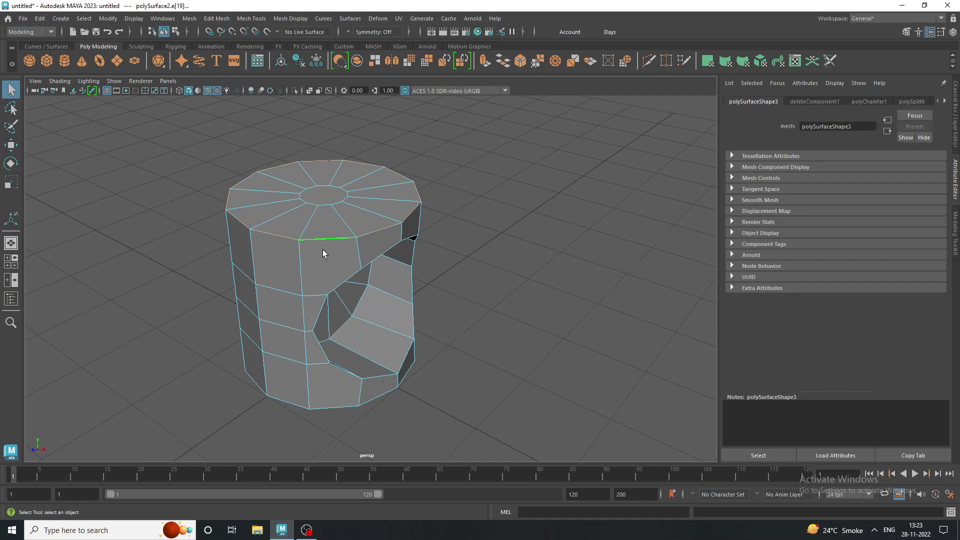
pyautogui.click(319, 411)
pyautogui.moveTo(517, 317)
pyautogui.keyDown('alt'); pyautogui.mouseDown()
pyautogui.moveTo(462, 318)
pyautogui.moveTo(507, 319)
pyautogui.mouseUp(); pyautogui.keyUp('alt')
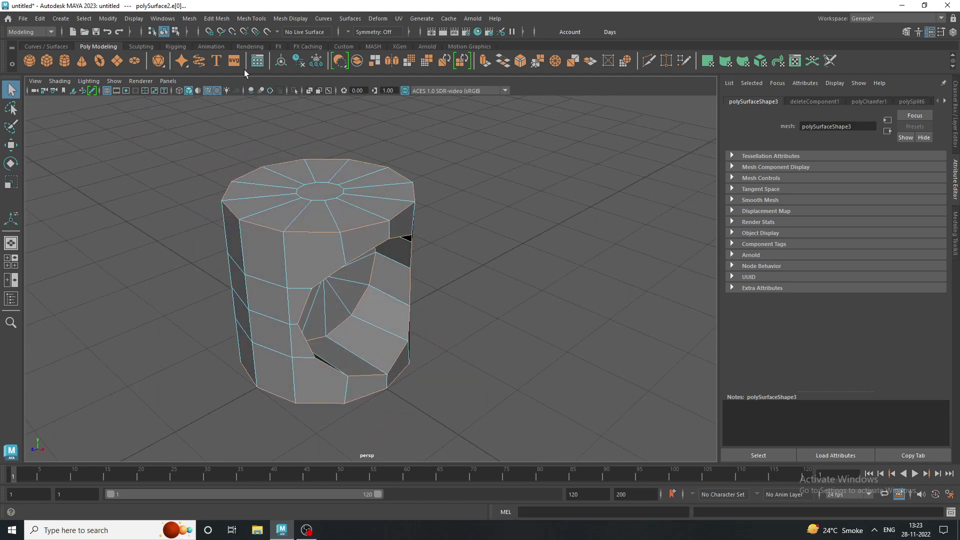
# Step: Bevel the selected edges with 3 segments, then preview the cylinder smoothed
pyautogui.click(222, 19)
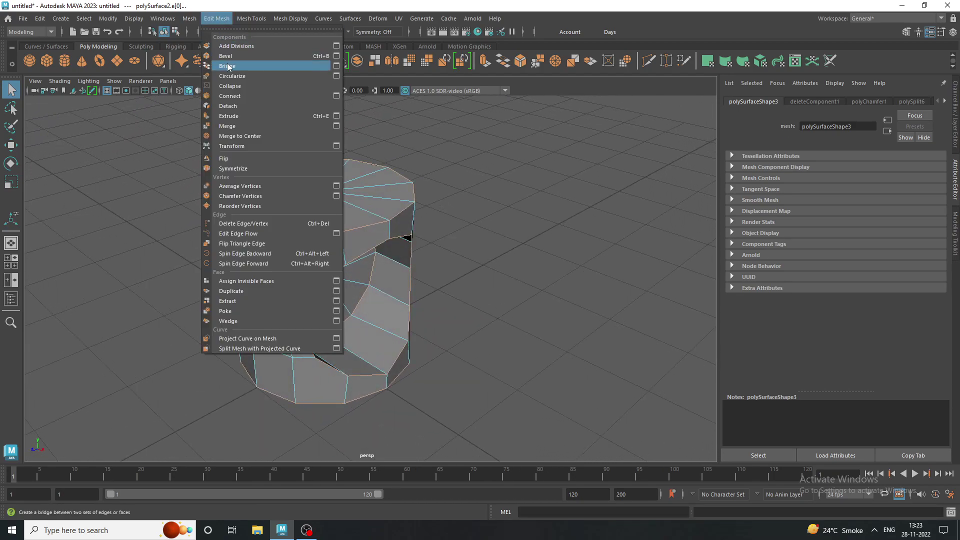
pyautogui.click(235, 56)
pyautogui.scroll(4, 454, 162)
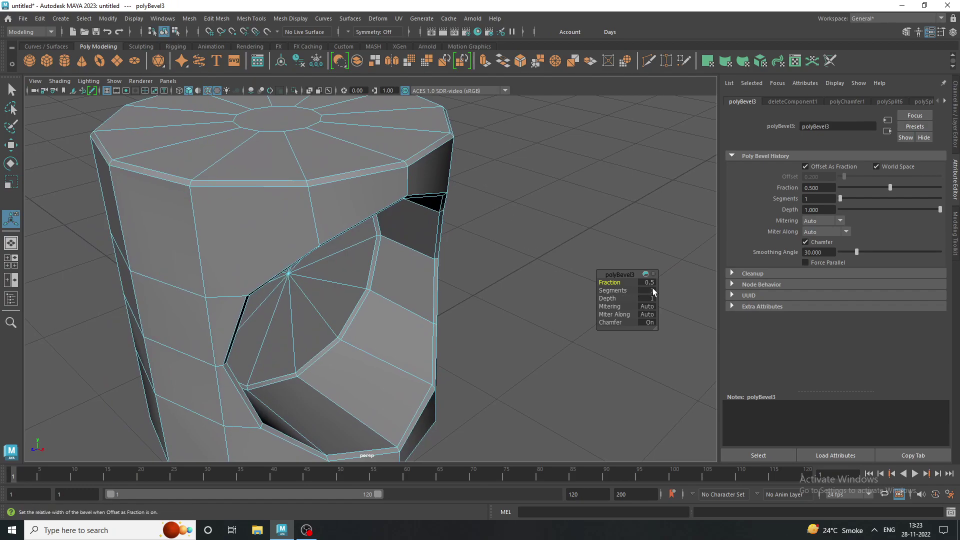
pyautogui.write('3')
pyautogui.press('Return')
pyautogui.scroll(-3, 383, 214)
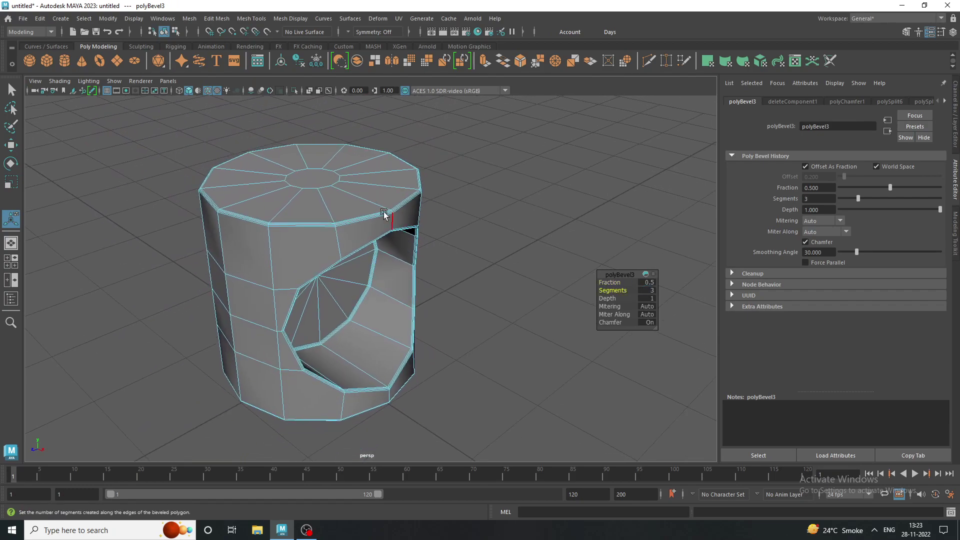
pyautogui.press('q')
pyautogui.click(548, 216)
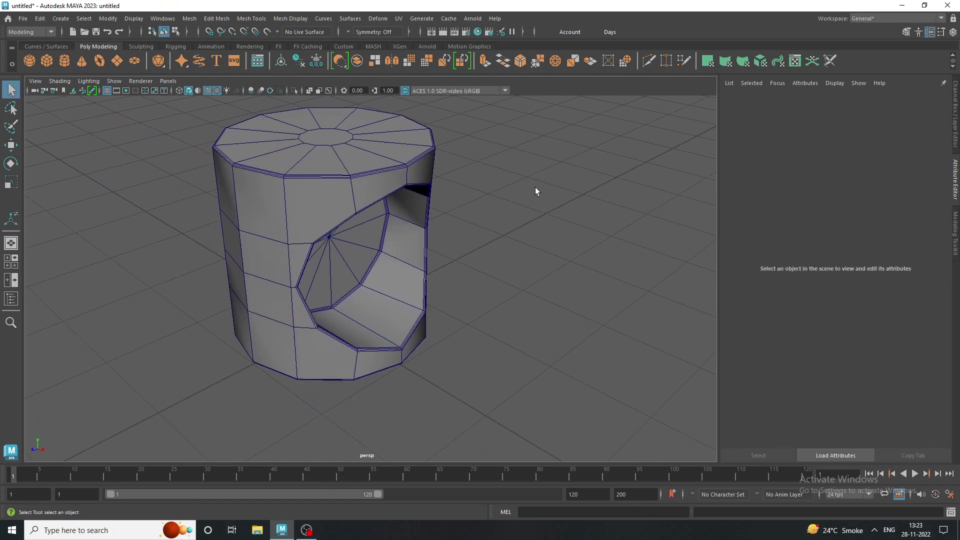
pyautogui.moveTo(167, 253); pyautogui.dragTo(100, 254)
pyautogui.press('3')
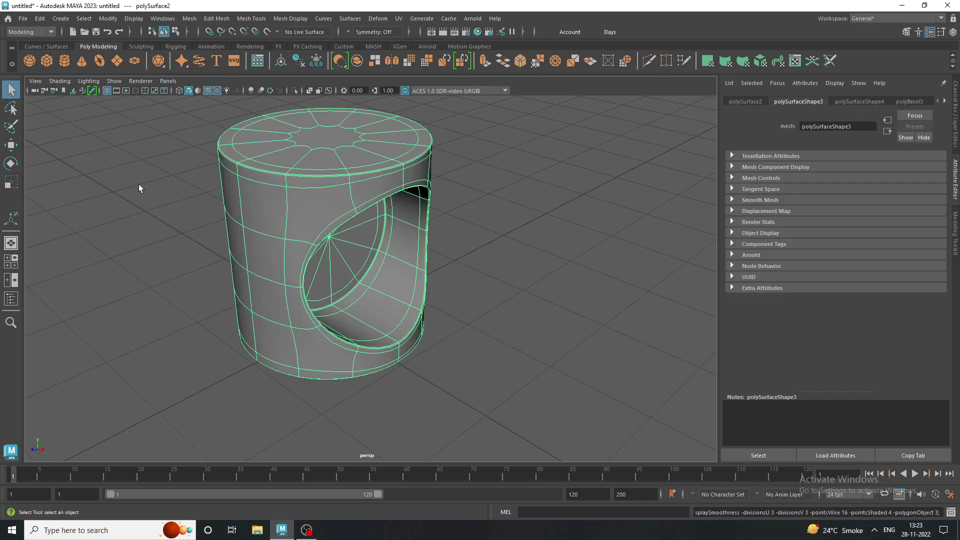
# Step: Tumble in close under the cylinder to inspect the hole, then select it
pyautogui.click(548, 300)
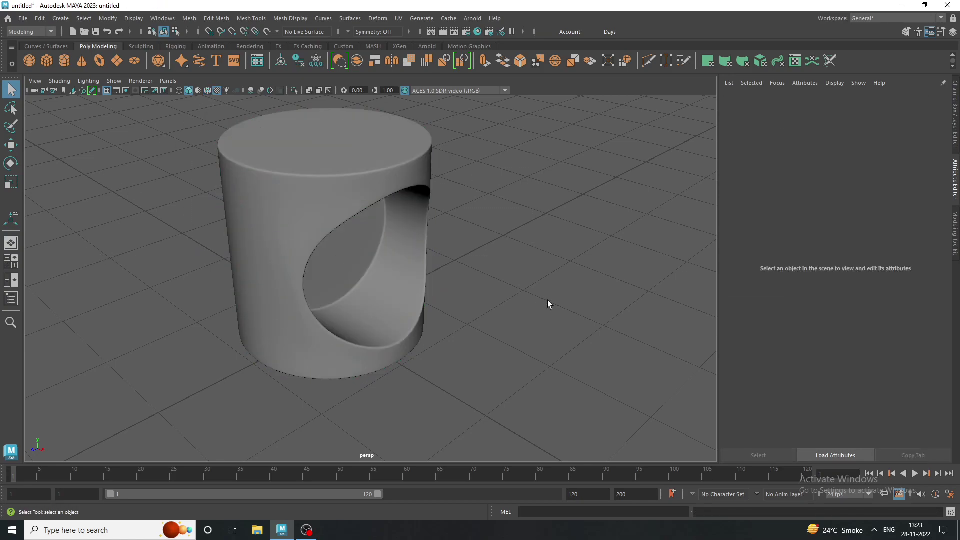
pyautogui.moveTo(548, 300)
pyautogui.keyDown('alt'); pyautogui.mouseDown()
pyautogui.moveTo(442, 287)
pyautogui.moveTo(371, 249)
pyautogui.moveTo(279, 266)
pyautogui.moveTo(435, 273)
pyautogui.moveTo(298, 216)
pyautogui.mouseUp(); pyautogui.keyUp('alt')
pyautogui.moveTo(298, 217)
pyautogui.keyDown('alt'); pyautogui.mouseDown(button='right')
pyautogui.moveTo(545, 324)
pyautogui.moveTo(568, 324)
pyautogui.moveTo(429, 300)
pyautogui.mouseUp(button='right'); pyautogui.keyUp('alt')
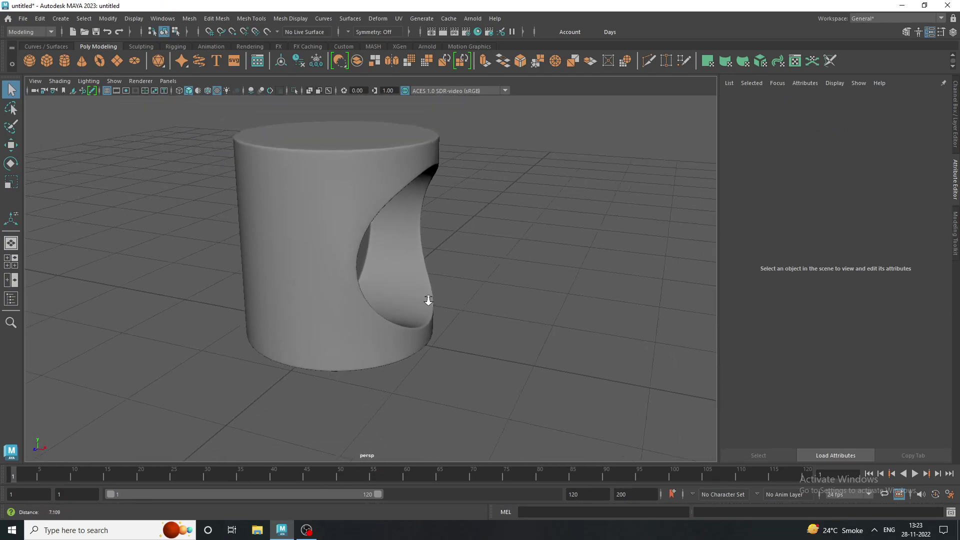
pyautogui.moveTo(429, 300)
pyautogui.keyDown('alt'); pyautogui.mouseDown()
pyautogui.moveTo(325, 258)
pyautogui.moveTo(290, 289)
pyautogui.moveTo(467, 304)
pyautogui.moveTo(366, 294)
pyautogui.moveTo(345, 280)
pyautogui.mouseUp(); pyautogui.keyUp('alt')
pyautogui.moveTo(170, 156)
pyautogui.mouseDown()
pyautogui.moveTo(599, 380)
pyautogui.moveTo(187, 369)
pyautogui.moveTo(549, 377)
pyautogui.moveTo(529, 376)
pyautogui.mouseUp()
# Step: Back in faceted view, chamfer the fan face's centre vertex into a ring of width 0.15
pyautogui.press('1')
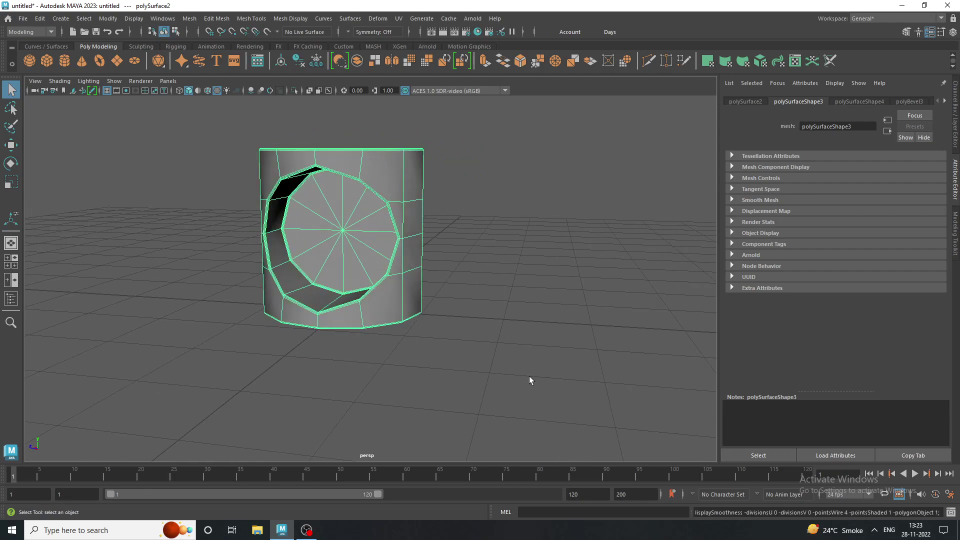
pyautogui.scroll(5, 357, 264)
pyautogui.rightClick(355, 212)
pyautogui.click(318, 211)
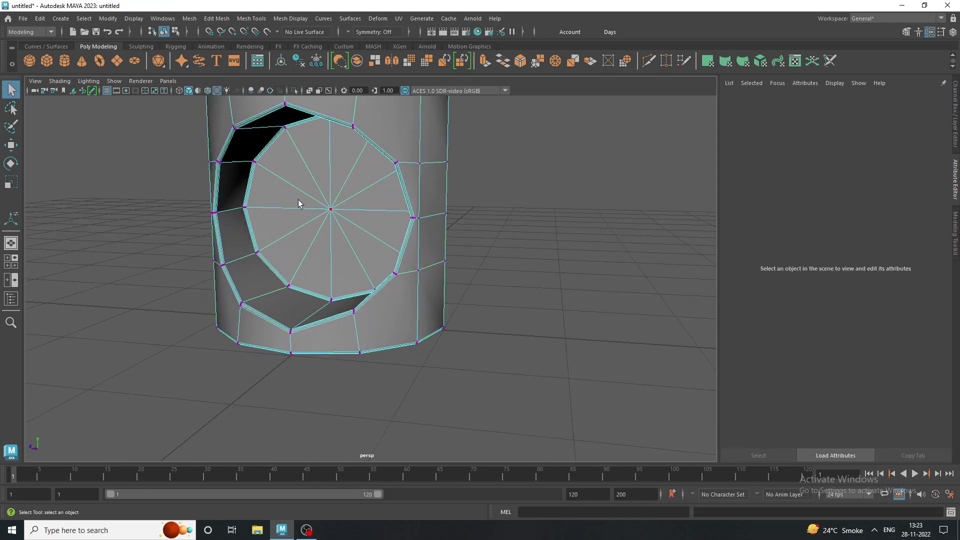
pyautogui.keyDown('shift'); pyautogui.rightClick(326, 214); pyautogui.keyUp('shift')
pyautogui.click(372, 213)
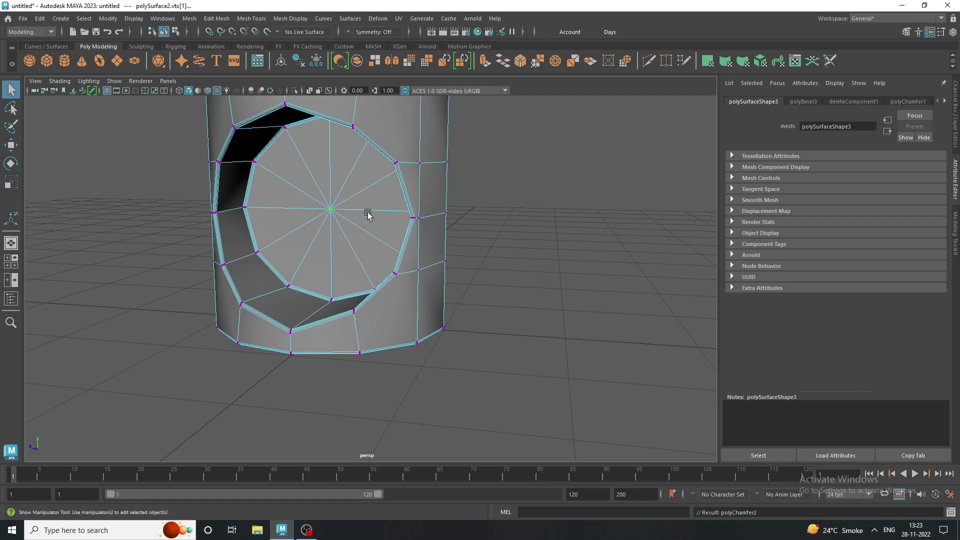
pyautogui.moveTo(610, 283); pyautogui.dragTo(616, 283)
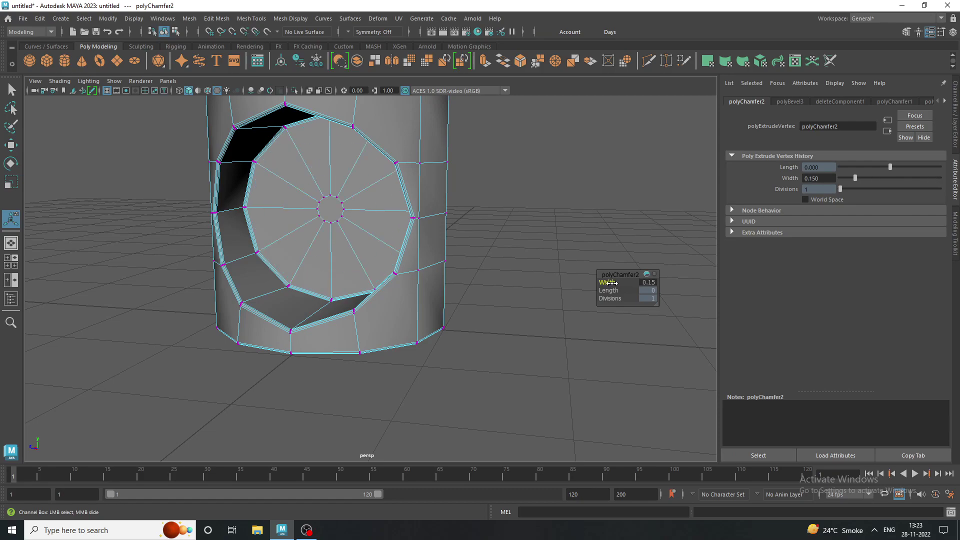
pyautogui.moveTo(616, 283); pyautogui.dragTo(606, 283)
pyautogui.press('q')
# Step: Preview the cylinder smoothed, orbit to check it, and show its transform values
pyautogui.click(452, 136)
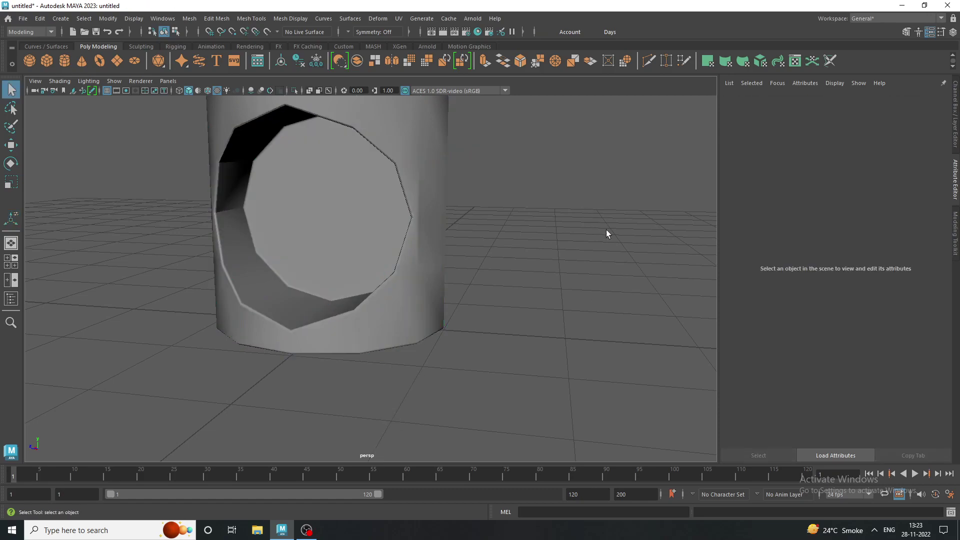
pyautogui.keyDown('alt'); pyautogui.moveTo(607, 230); pyautogui.dragTo(404, 220); pyautogui.keyUp('alt')
pyautogui.click(404, 220)
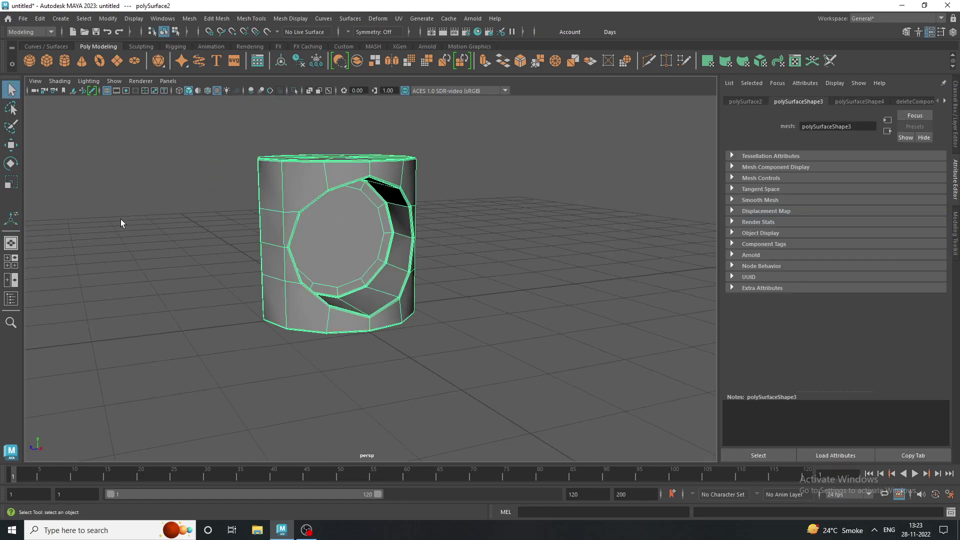
pyautogui.press('3')
pyautogui.click(86, 223)
pyautogui.moveTo(86, 223)
pyautogui.keyDown('alt'); pyautogui.mouseDown()
pyautogui.moveTo(97, 261)
pyautogui.moveTo(206, 266)
pyautogui.moveTo(189, 267)
pyautogui.mouseUp(); pyautogui.keyUp('alt')
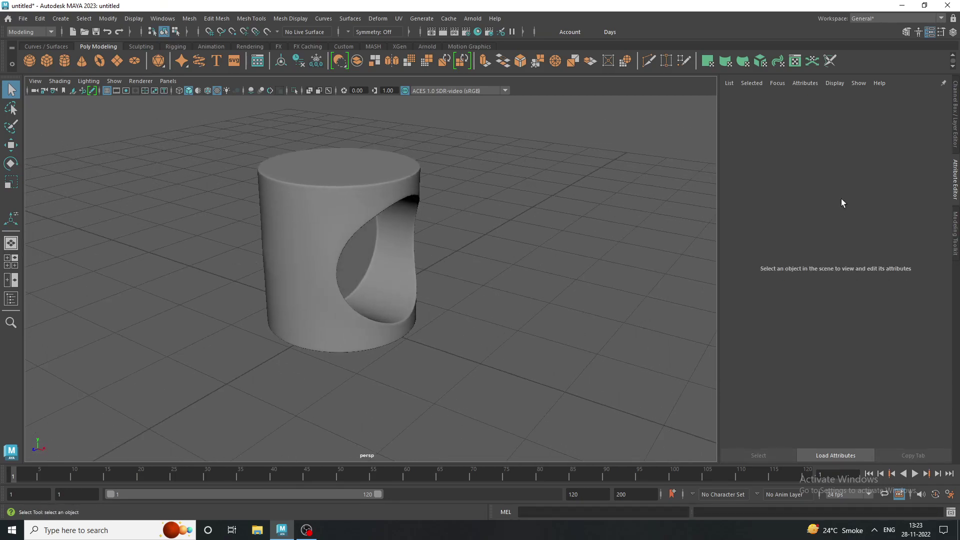
pyautogui.click(956, 126)
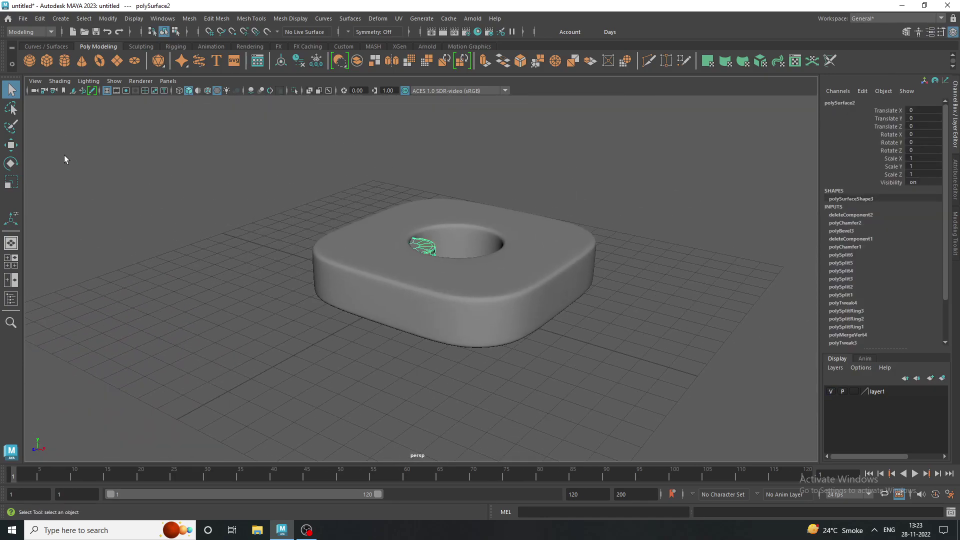
# Step: Move the cylinder to Translate Z 7.372 beside the slab and scale it uniformly to 2.723
pyautogui.click(7, 147)
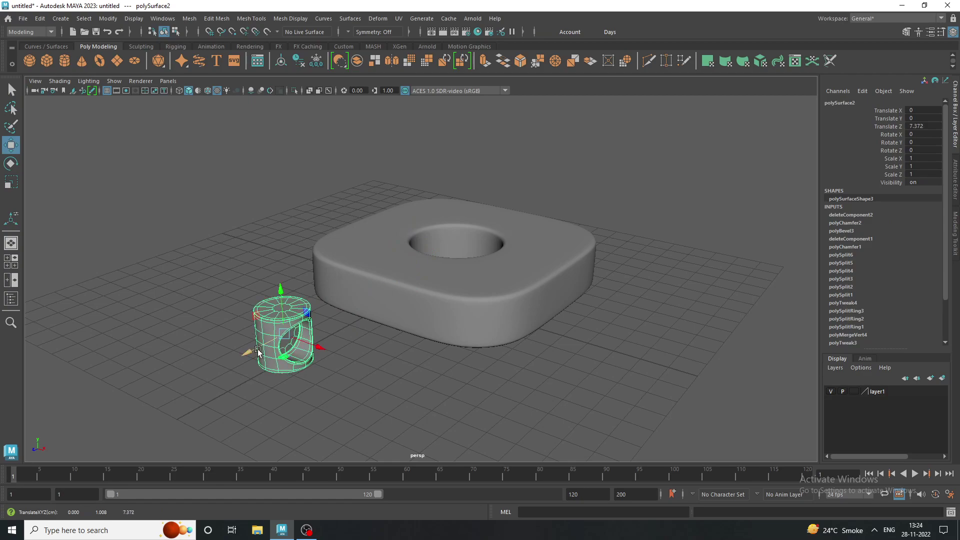
pyautogui.press('r')
pyautogui.press('w')
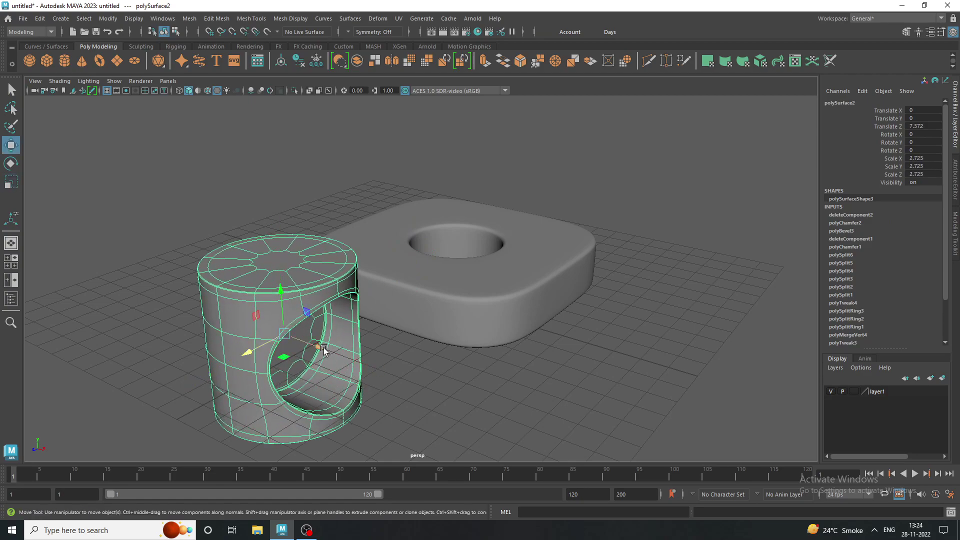